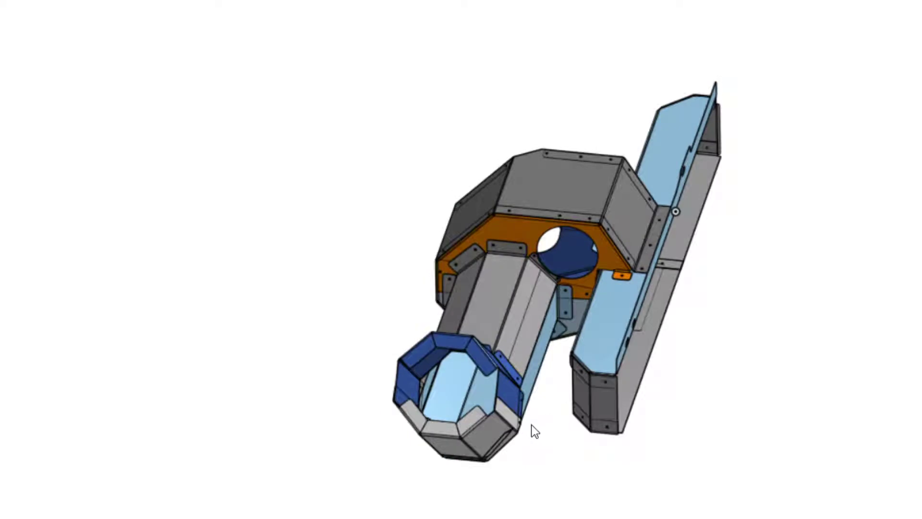
# Step: Inspect the sheet metal assembly from several sides, focusing on how the octagonal housing sits on the long channel
pyautogui.moveTo(520, 427); pyautogui.dragTo(716, 285, button='right')
pyautogui.scroll(5, 676, 291)
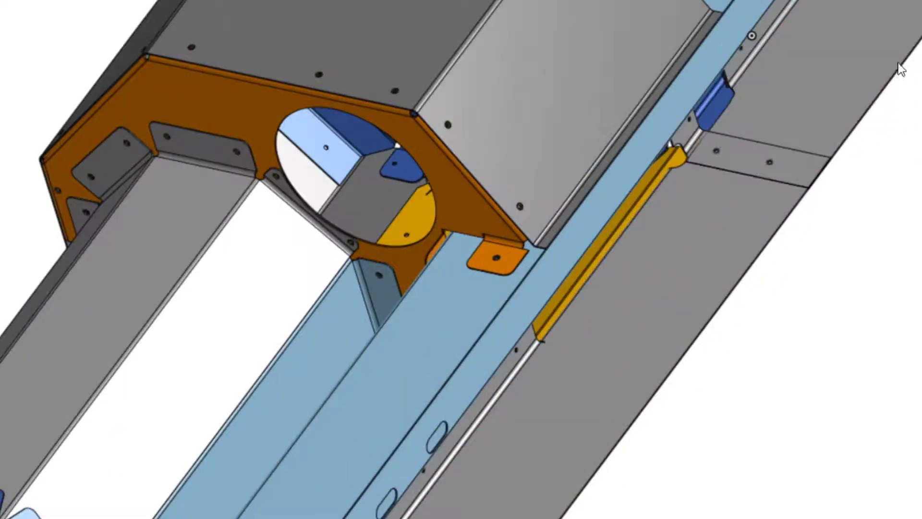
pyautogui.scroll(-2, 901, 56)
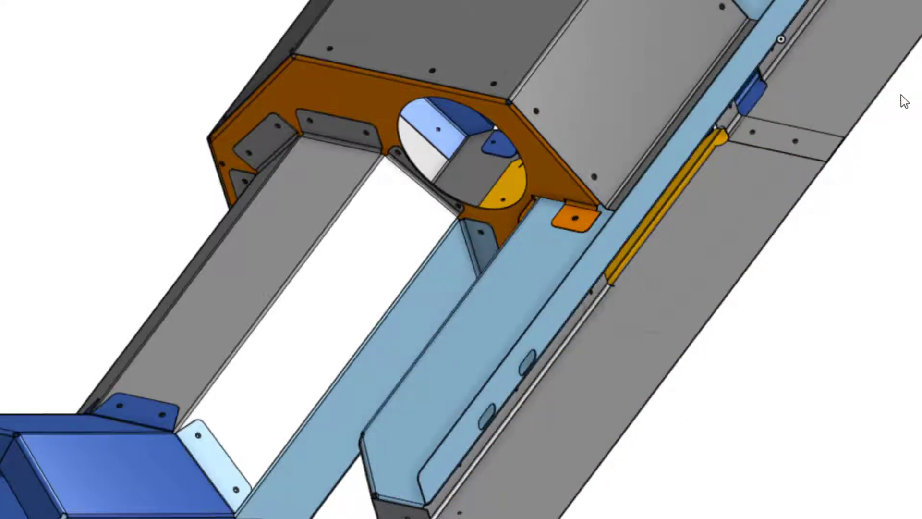
pyautogui.moveTo(781, 38); pyautogui.dragTo(740, 228, button='middle')
pyautogui.scroll(-5, 737, 219)
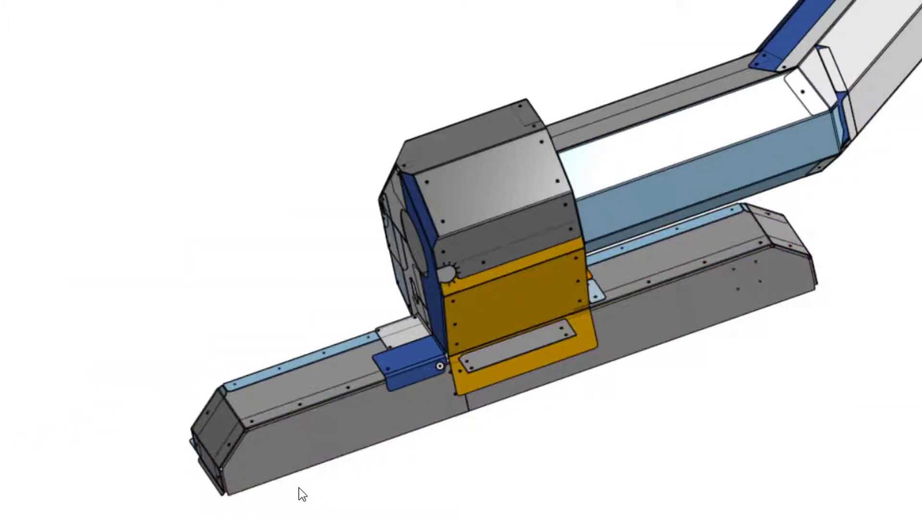
pyautogui.moveTo(322, 409); pyautogui.dragTo(320, 432, button='middle')
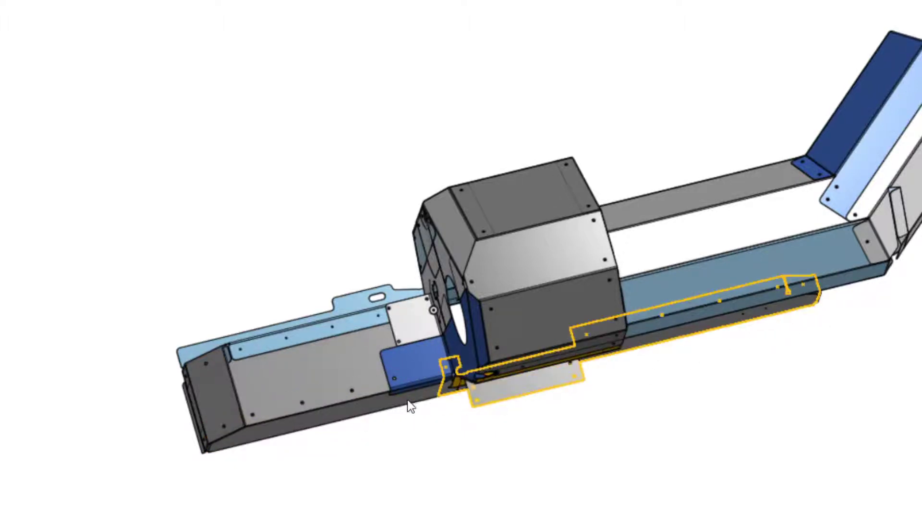
pyautogui.moveTo(397, 406); pyautogui.dragTo(397, 376, button='middle')
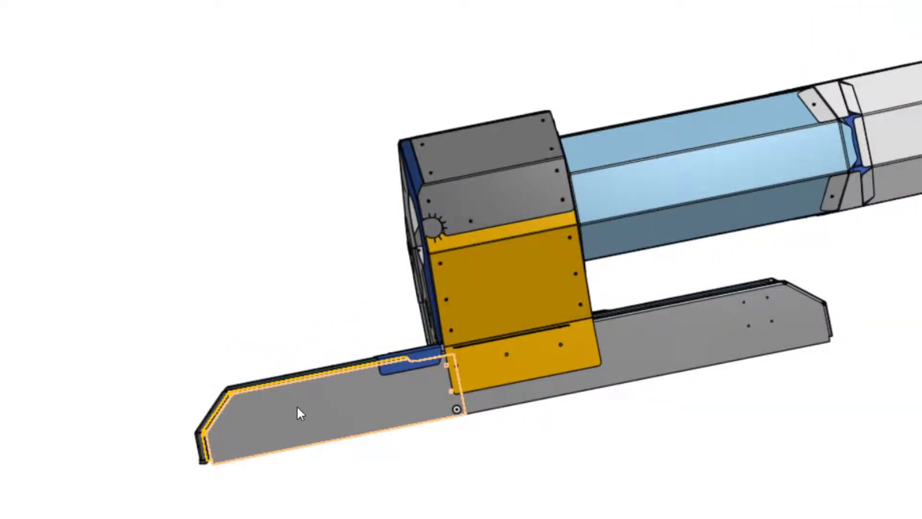
pyautogui.moveTo(295, 412); pyautogui.dragTo(313, 446, button='middle')
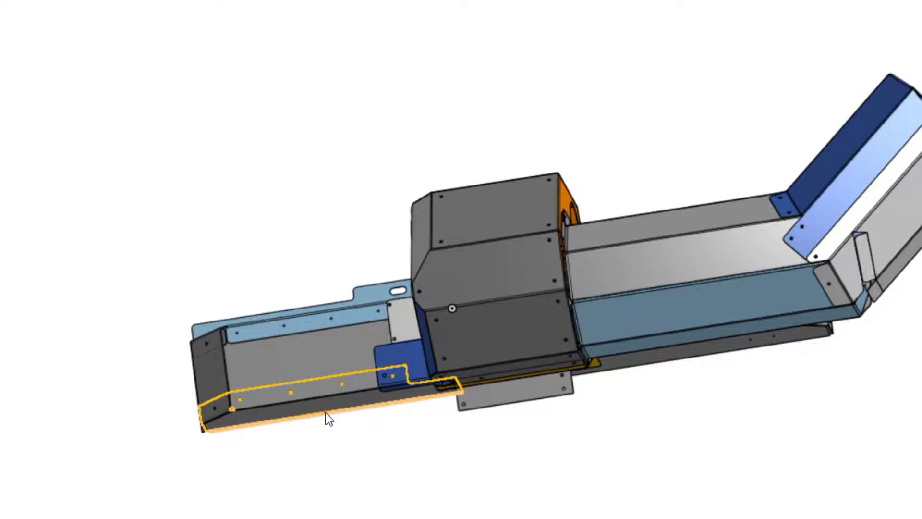
pyautogui.moveTo(325, 413); pyautogui.dragTo(383, 371, button='middle')
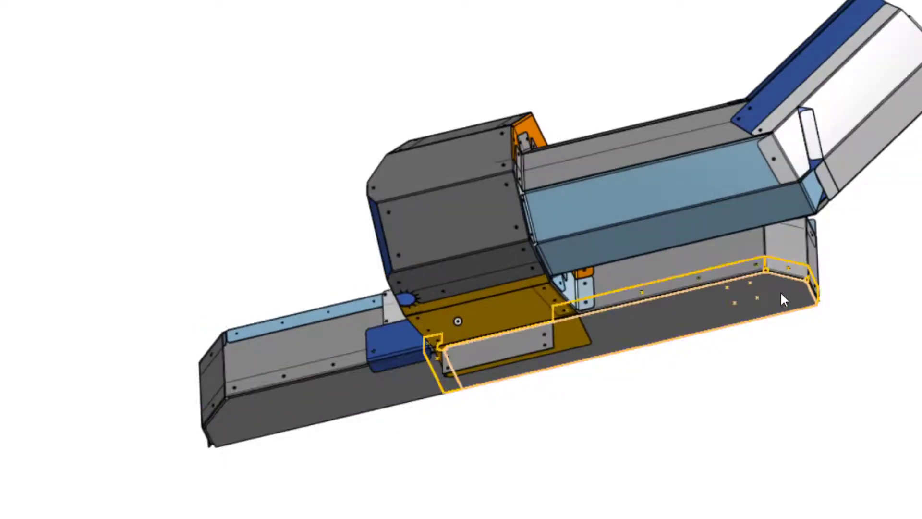
# Step: Examine the four-hole pattern near the channel's end and the side panel running beneath the octagonal duct
pyautogui.scroll(6, 780, 291)
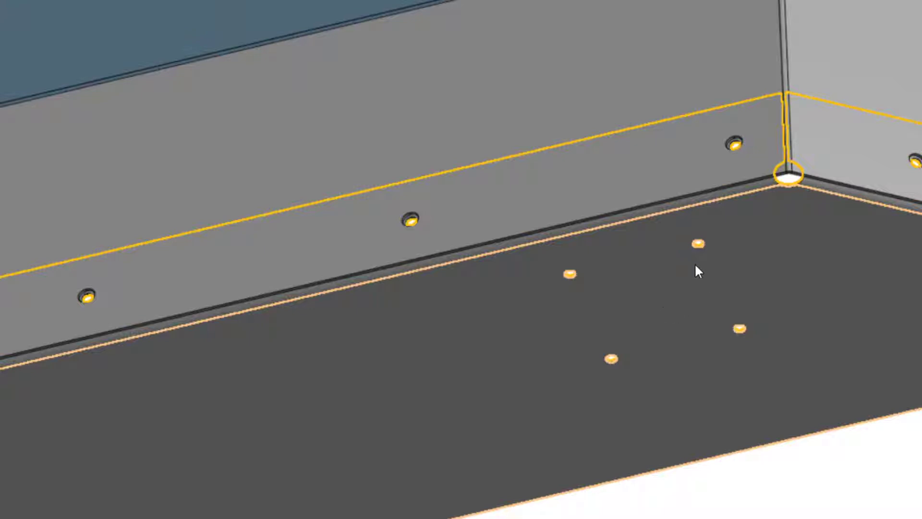
pyautogui.moveTo(668, 263); pyautogui.dragTo(663, 294, button='middle')
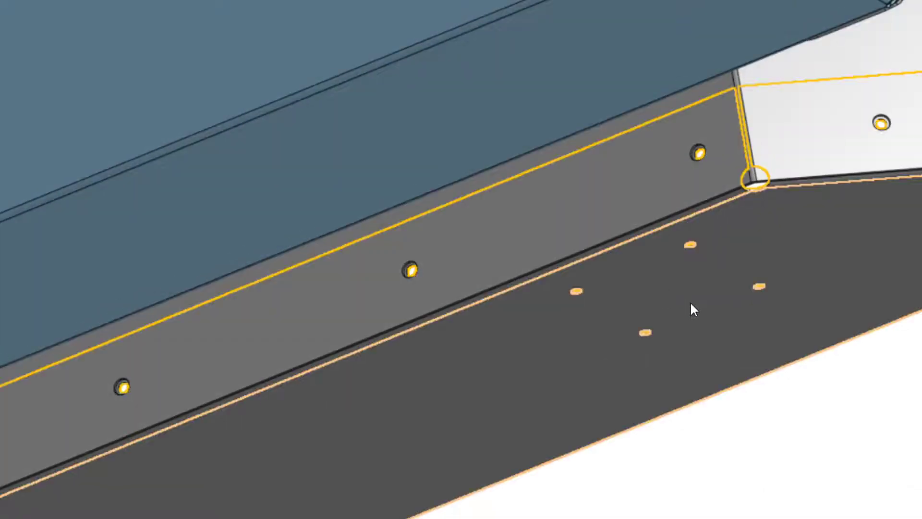
pyautogui.scroll(-4, 690, 302)
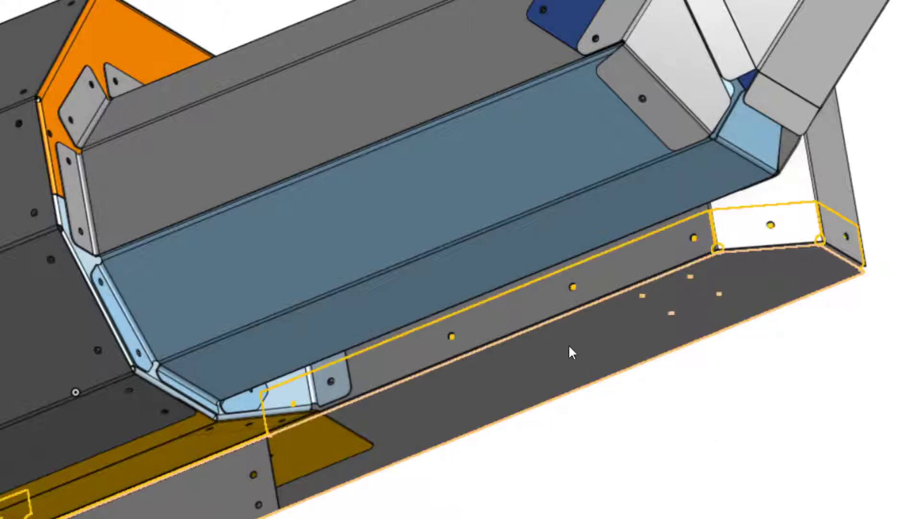
pyautogui.moveTo(558, 393); pyautogui.dragTo(581, 391, button='right')
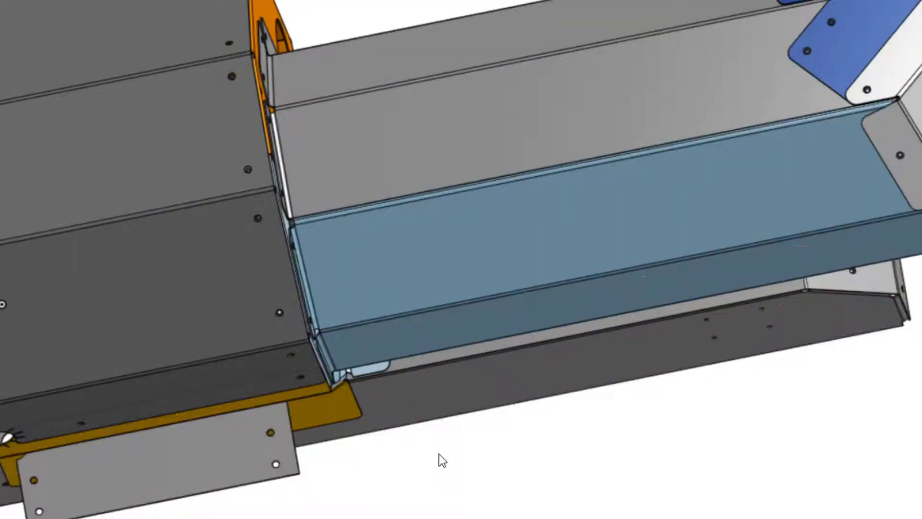
pyautogui.moveTo(439, 454); pyautogui.dragTo(499, 411, button='right')
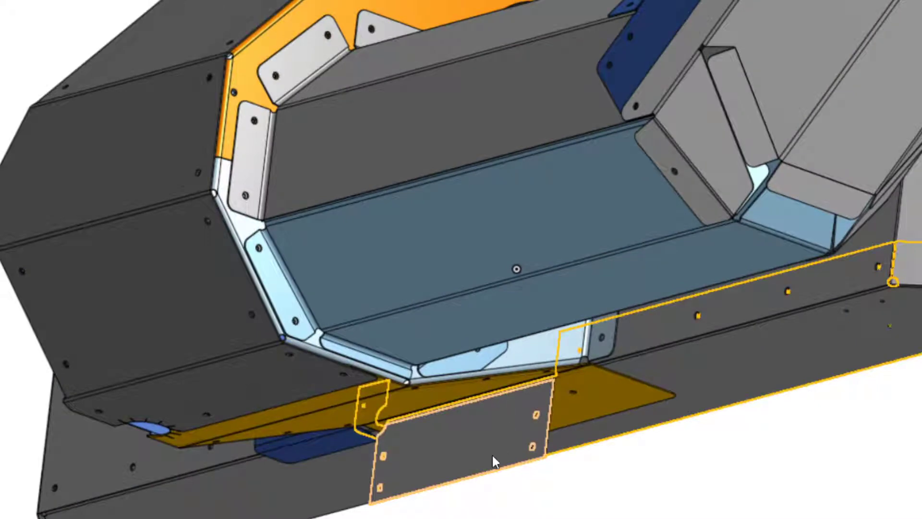
pyautogui.moveTo(629, 460); pyautogui.dragTo(690, 431, button='right')
pyautogui.scroll(-3, 691, 425)
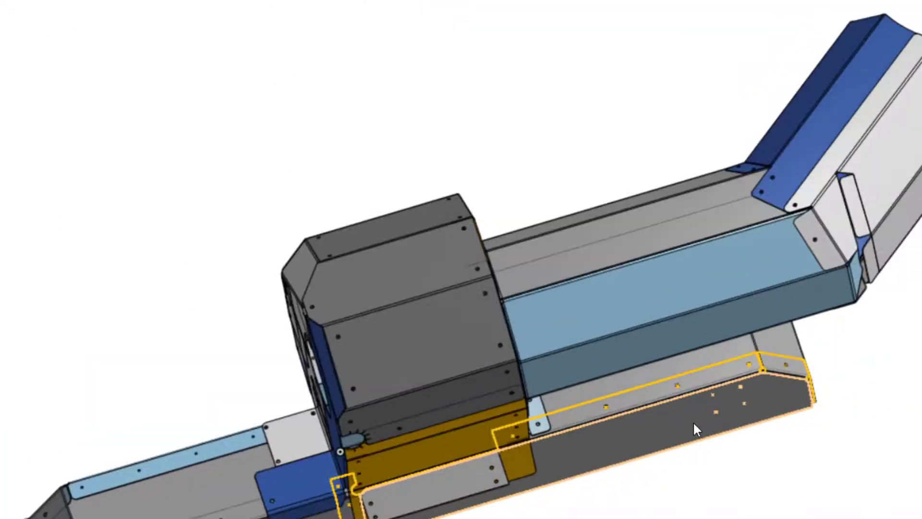
pyautogui.scroll(-3, 644, 404)
pyautogui.moveTo(646, 404); pyautogui.dragTo(693, 439, button='right')
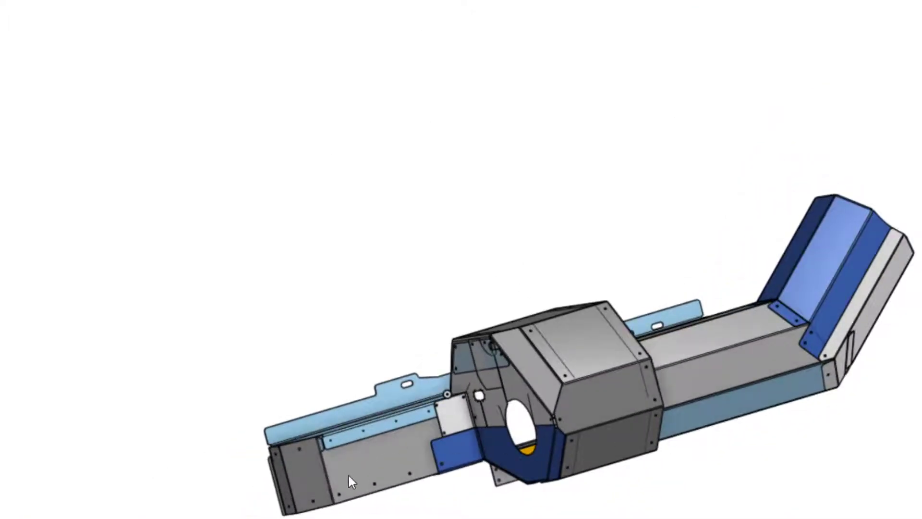
# Step: Examine the channel section on the housing's cable-opening side, including its angled end, light blue flange, overlapping tabs and fastener holes
pyautogui.moveTo(347, 474); pyautogui.dragTo(348, 468, button='right')
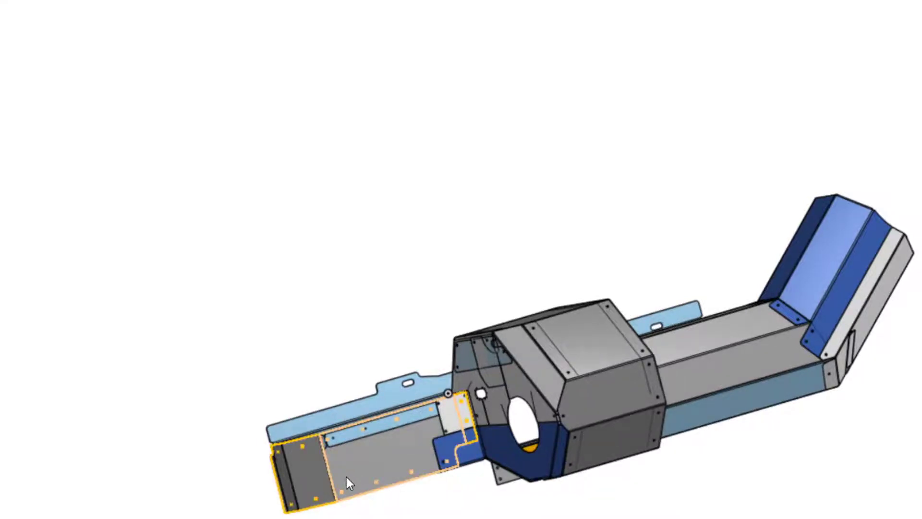
pyautogui.scroll(3, 342, 473)
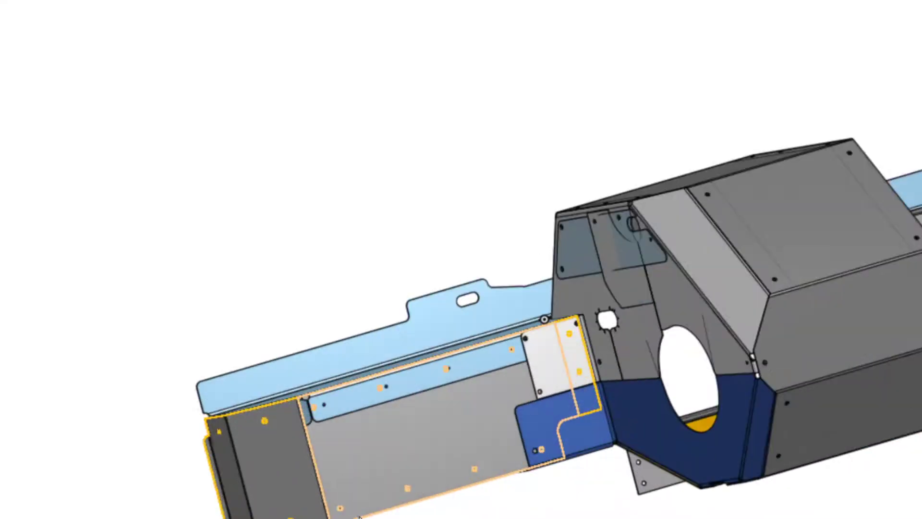
pyautogui.scroll(5, 391, 408)
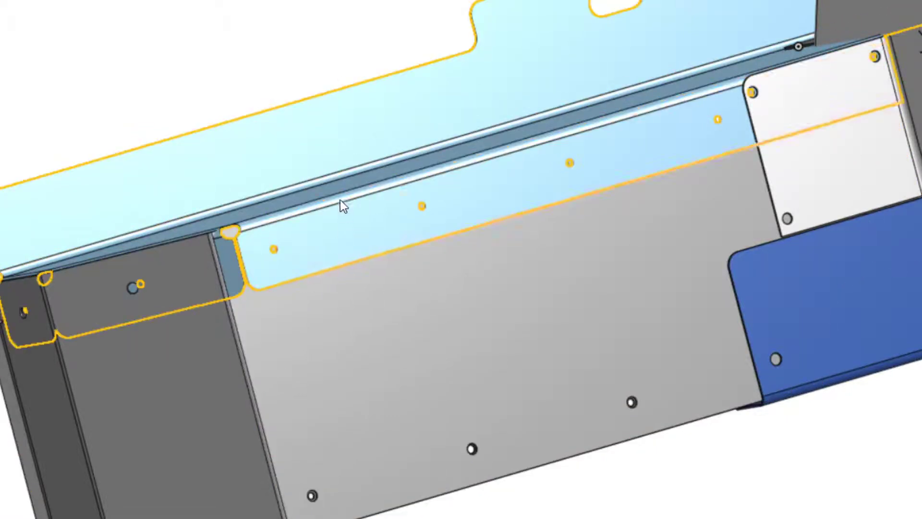
pyautogui.scroll(-2, 309, 271)
pyautogui.scroll(-2, 309, 264)
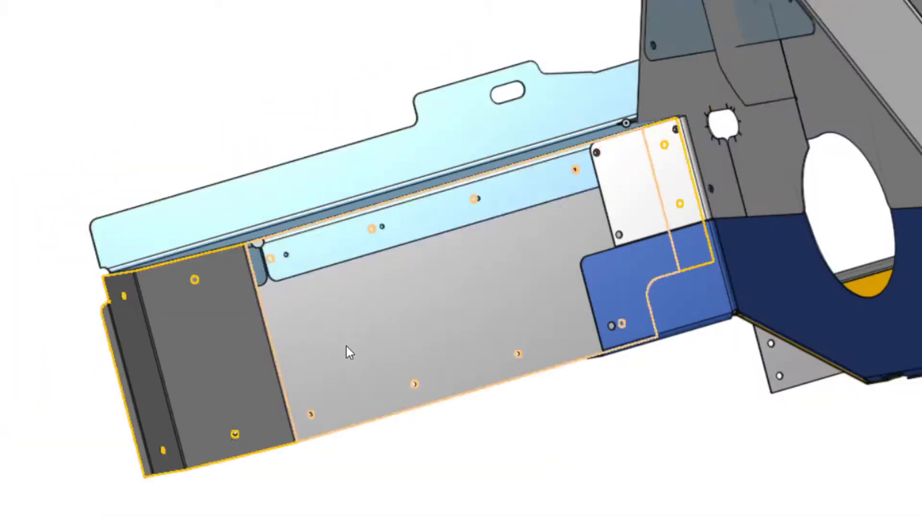
pyautogui.moveTo(346, 346); pyautogui.dragTo(397, 356, button='right')
pyautogui.moveTo(330, 163); pyautogui.dragTo(314, 175, button='right')
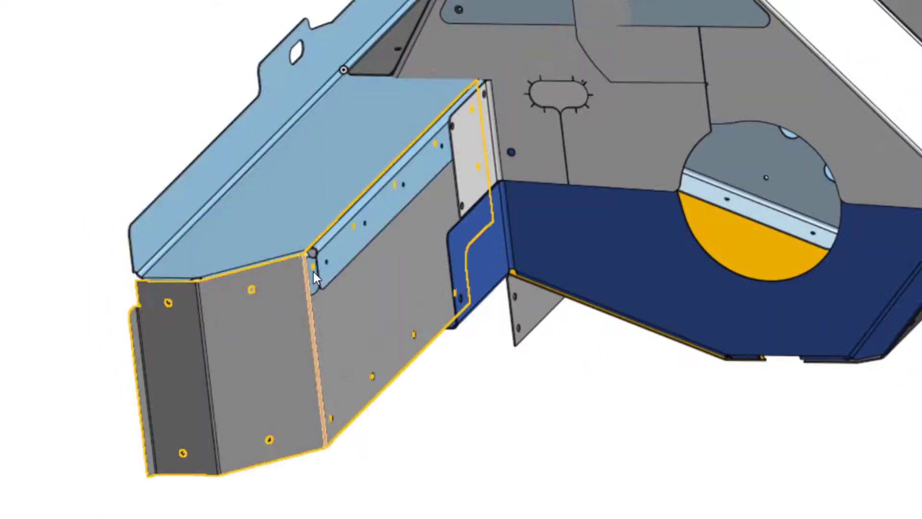
pyautogui.moveTo(326, 220); pyautogui.dragTo(376, 188, button='right')
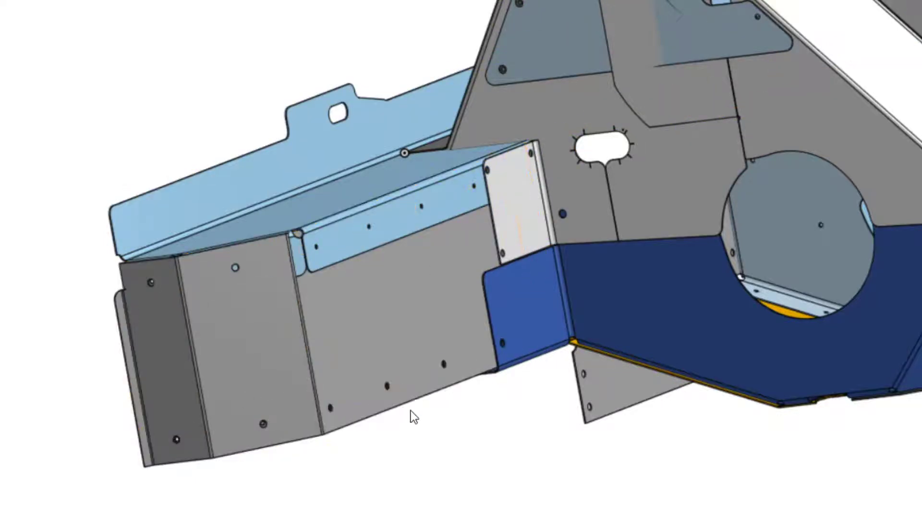
pyautogui.moveTo(410, 411); pyautogui.dragTo(382, 353, button='middle')
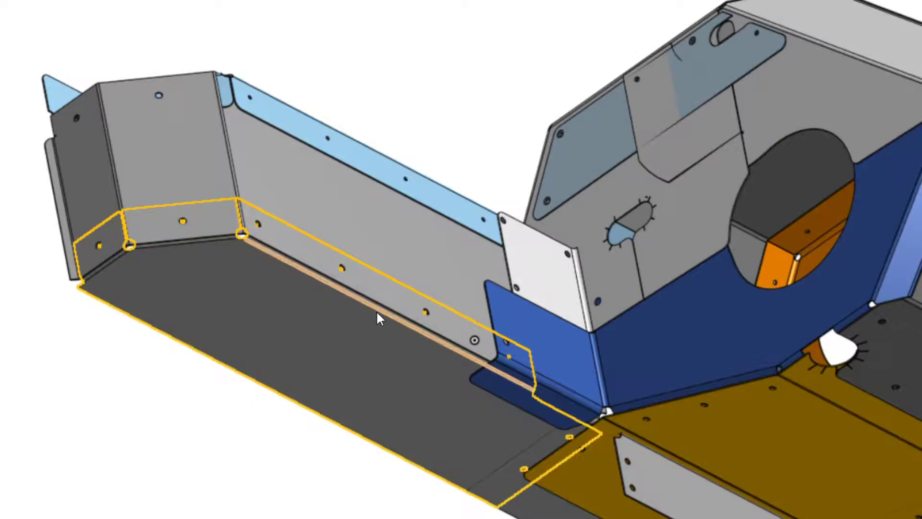
pyautogui.moveTo(376, 310); pyautogui.dragTo(322, 334, button='middle')
pyautogui.scroll(-1, 322, 334)
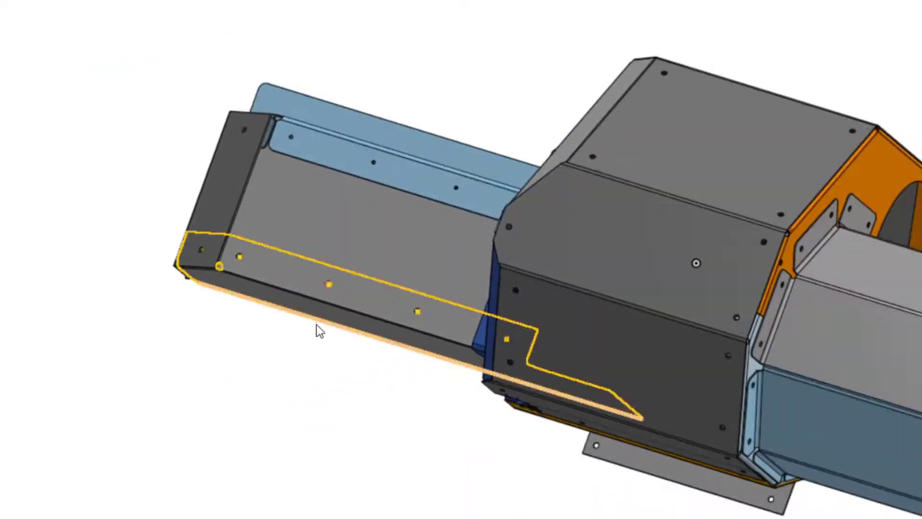
# Step: Examine the yellow bracket under the housing and the seam where the two channel side panels overlap
pyautogui.scroll(-4, 317, 326)
pyautogui.moveTo(404, 343); pyautogui.dragTo(386, 309, button='middle')
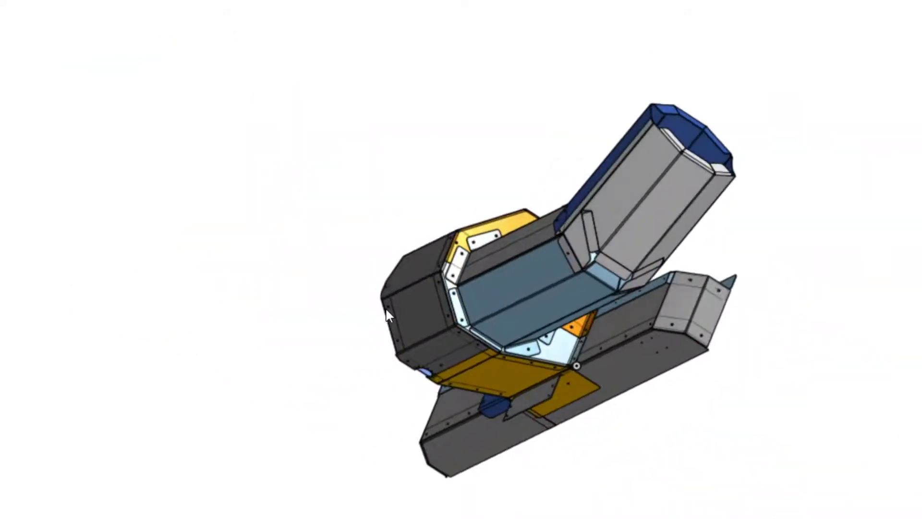
pyautogui.scroll(5, 659, 381)
pyautogui.scroll(2, 641, 348)
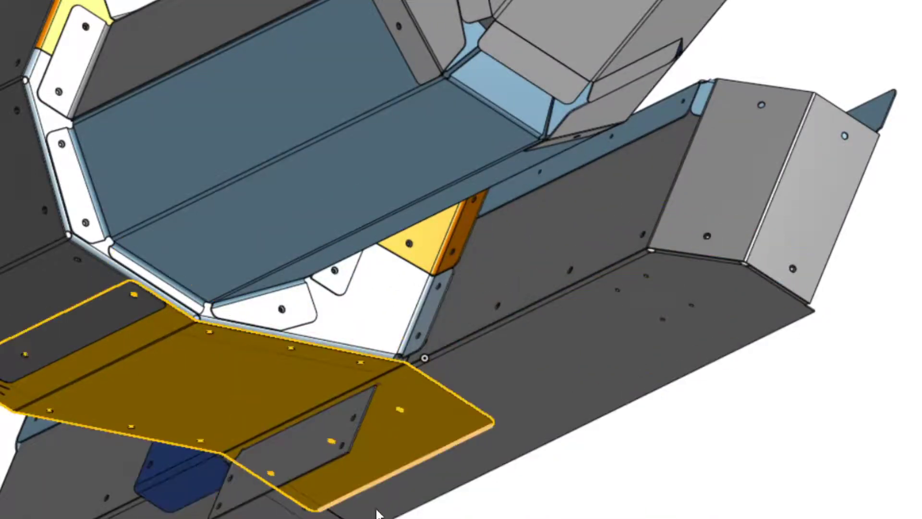
pyautogui.scroll(-3, 370, 505)
pyautogui.scroll(-5, 345, 509)
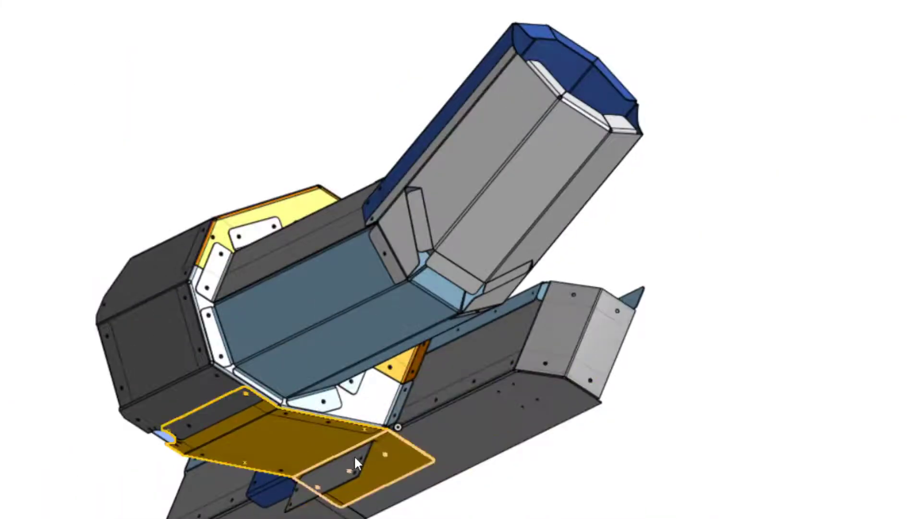
pyautogui.scroll(8, 341, 502)
pyautogui.scroll(3, 346, 494)
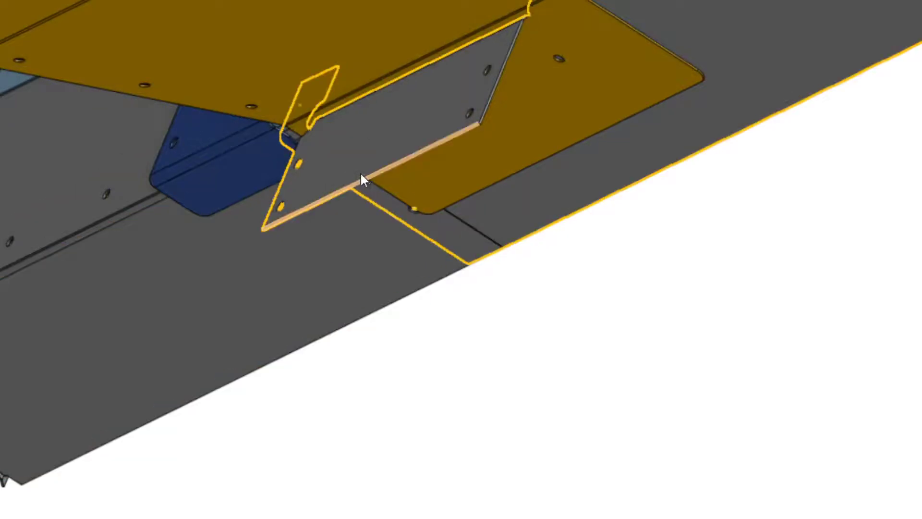
pyautogui.scroll(-1, 456, 233)
pyautogui.scroll(-1, 456, 231)
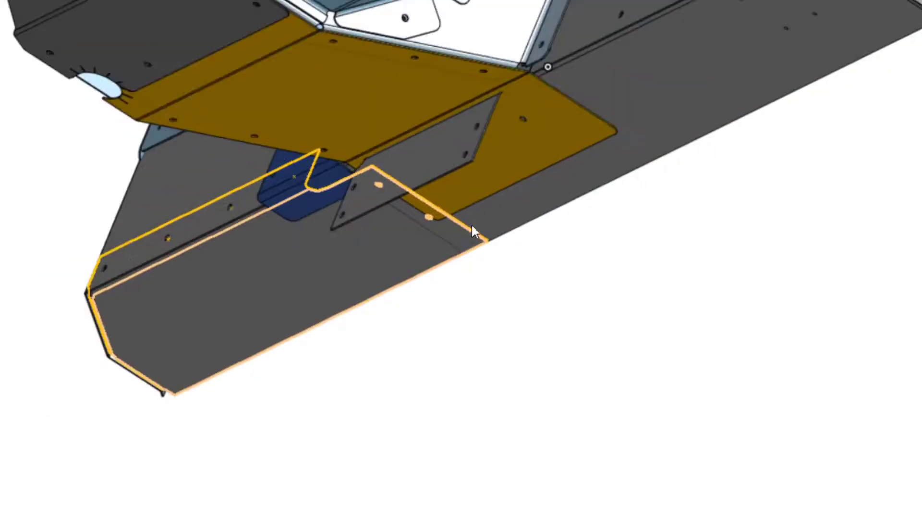
# Step: Inspect the protruding four-hole flange of the channel side panel and the octagonal duct's connections to the elbow and housing
pyautogui.moveTo(483, 219); pyautogui.dragTo(493, 241, button='right')
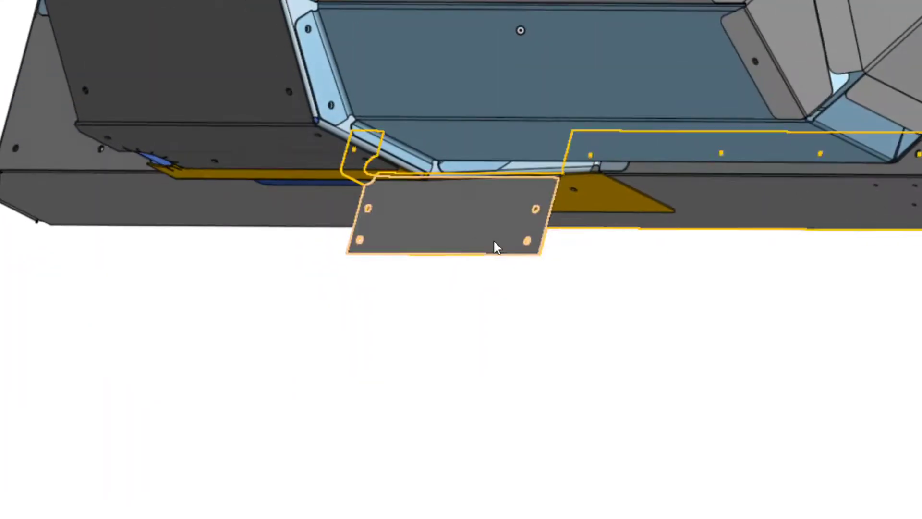
pyautogui.click(436, 235)
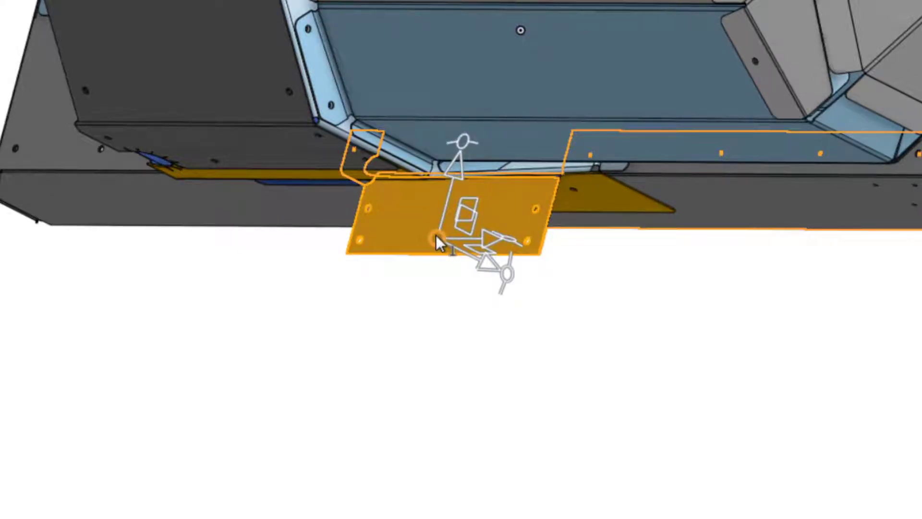
pyautogui.moveTo(415, 288); pyautogui.dragTo(390, 277, button='right')
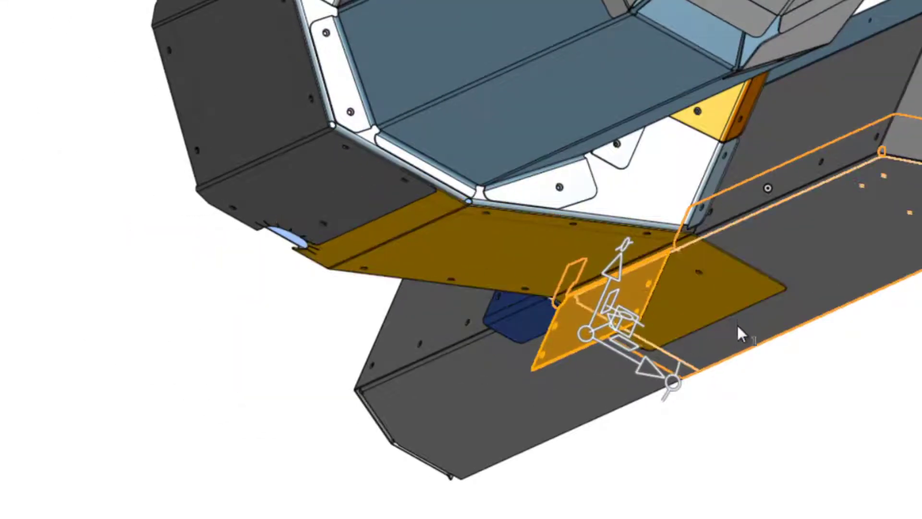
pyautogui.click(768, 385)
pyautogui.moveTo(778, 391)
pyautogui.mouseDown(button='right')
pyautogui.moveTo(757, 367)
pyautogui.moveTo(778, 377)
pyautogui.mouseUp(button='right')
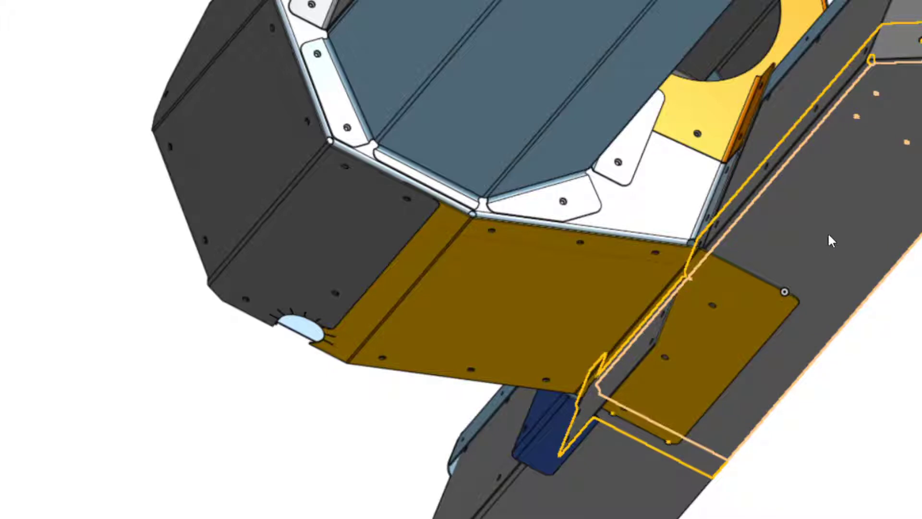
pyautogui.moveTo(821, 224); pyautogui.dragTo(837, 241, button='right')
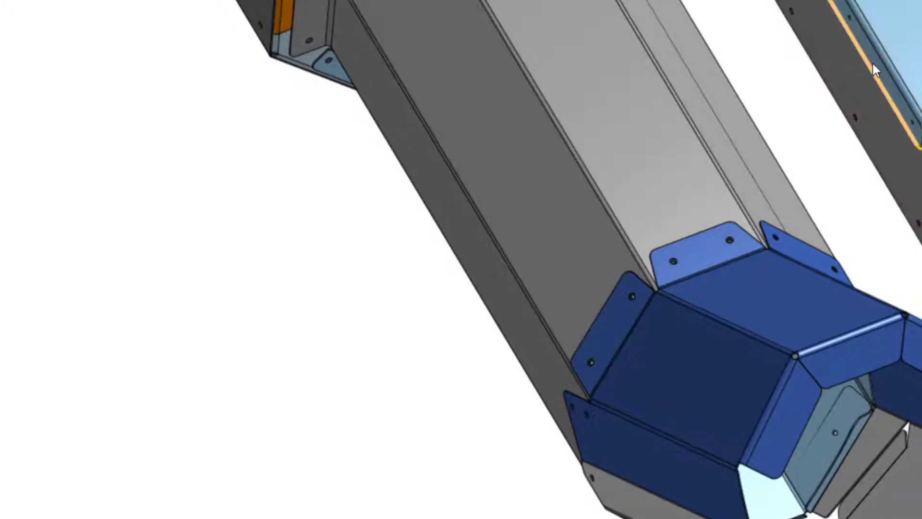
pyautogui.scroll(-5, 842, 148)
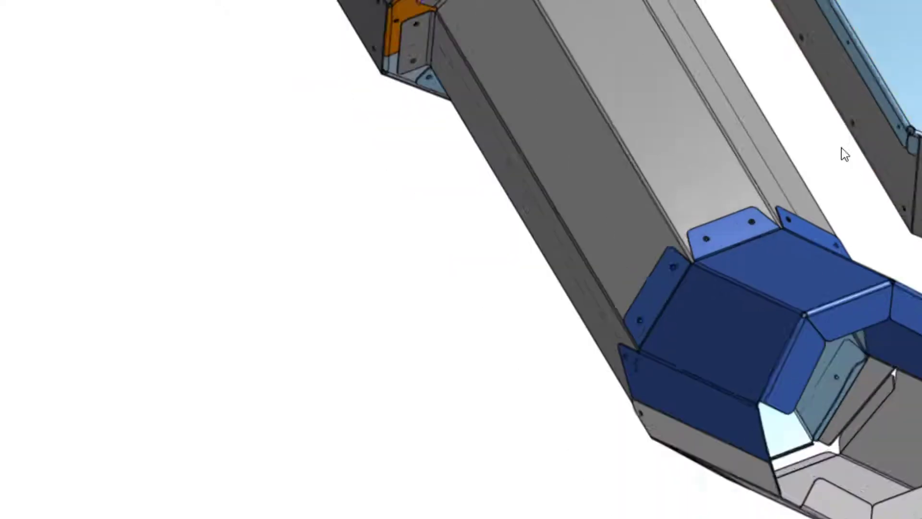
pyautogui.moveTo(832, 166); pyautogui.dragTo(921, 108, button='right')
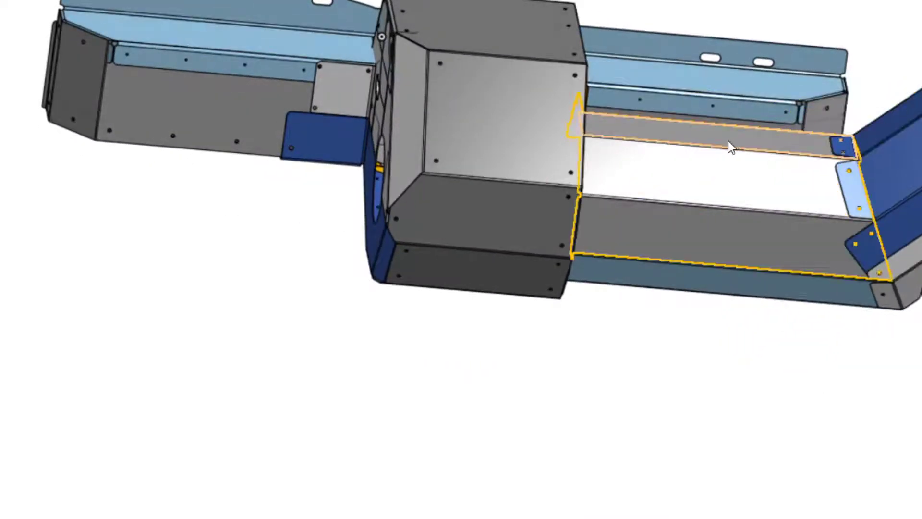
pyautogui.scroll(2, 658, 134)
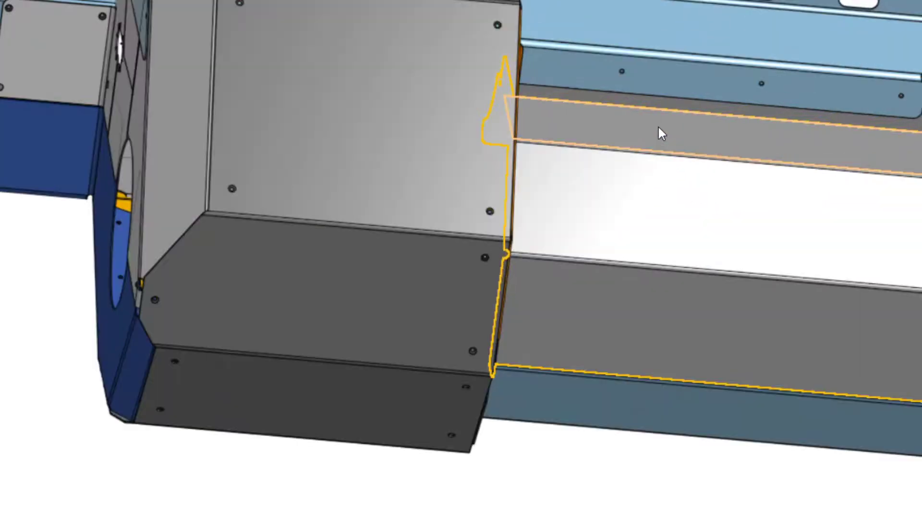
# Step: Examine the channel side panel on the housing's cable-opening side and its overlap with the grey and blue tabs beside the housing
pyautogui.scroll(-5, 658, 134)
pyautogui.scroll(4, 667, 96)
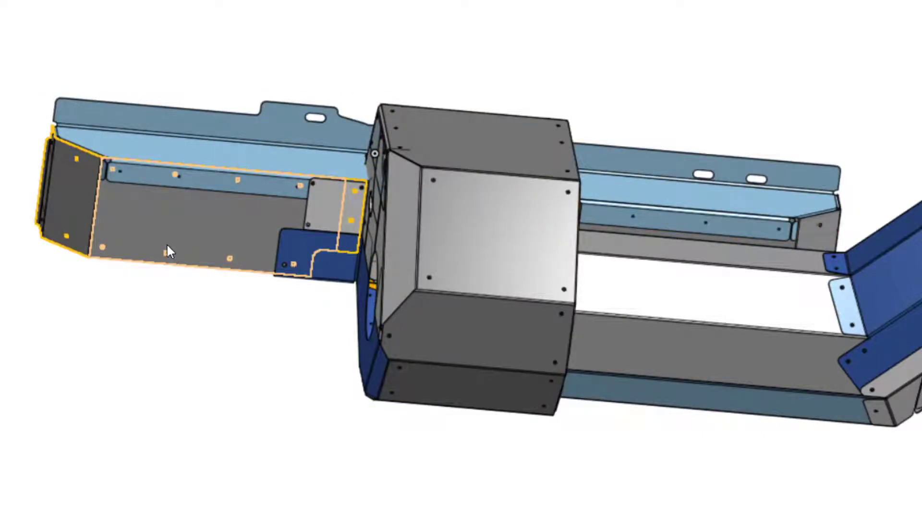
pyautogui.click(167, 248)
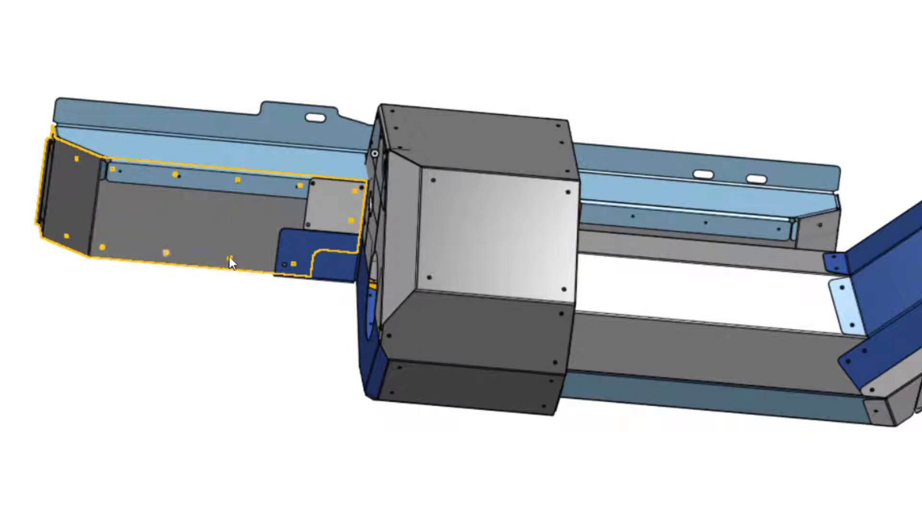
pyautogui.scroll(4, 301, 355)
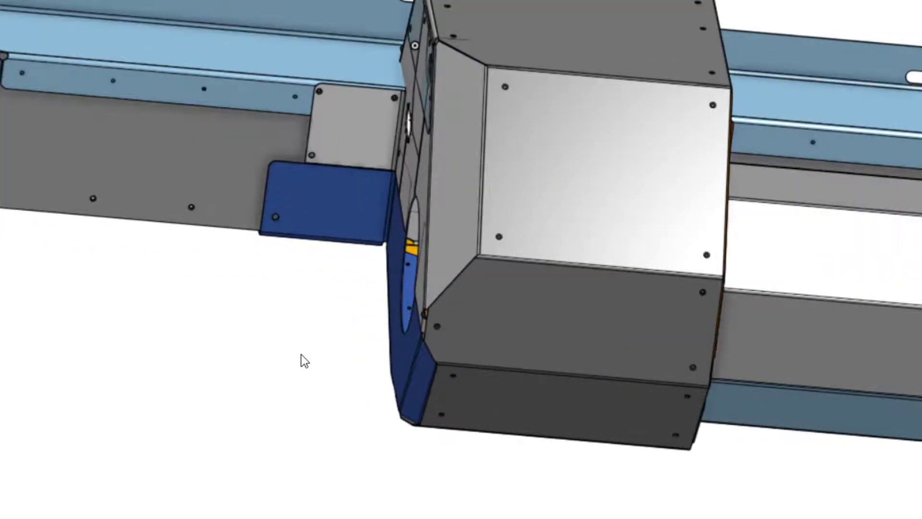
pyautogui.moveTo(301, 355); pyautogui.dragTo(315, 300, button='right')
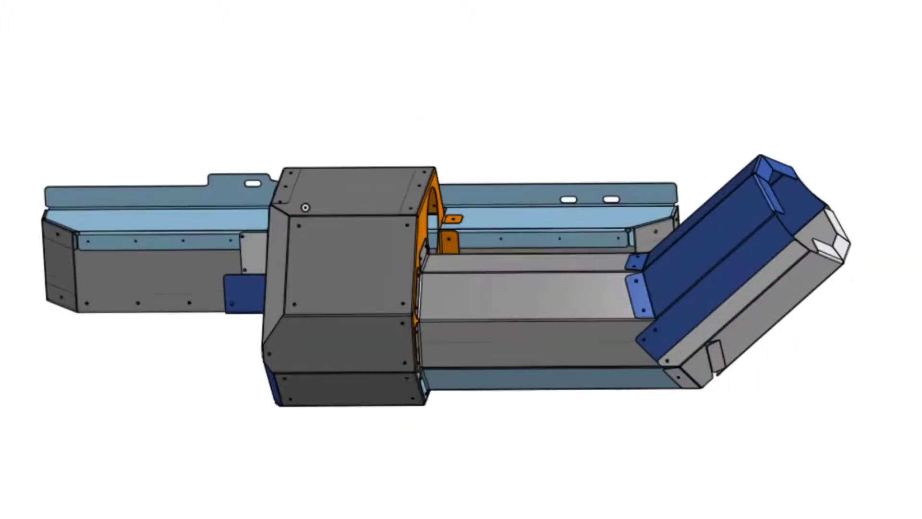
pyautogui.scroll(2, 454, 435)
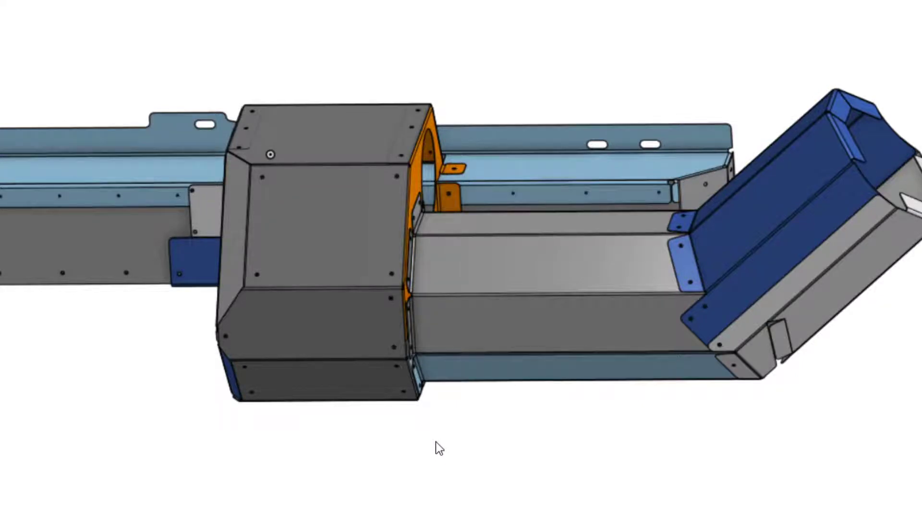
# Step: Inspect the octagonal housing from its cable-opening end, its orange duct-side plate and its underside with the yellow bracket
pyautogui.moveTo(436, 442); pyautogui.dragTo(497, 428, button='middle')
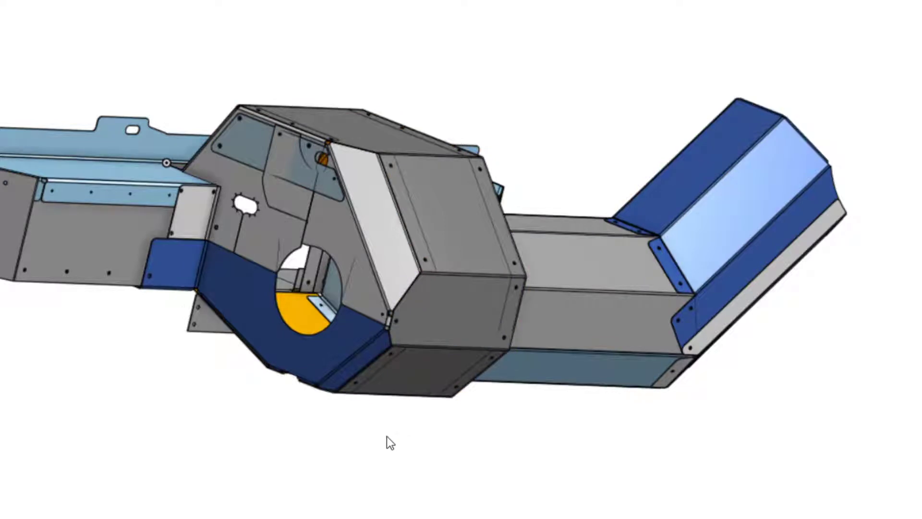
pyautogui.moveTo(406, 458)
pyautogui.mouseDown(button='middle')
pyautogui.moveTo(425, 441)
pyautogui.moveTo(431, 449)
pyautogui.moveTo(407, 443)
pyautogui.mouseUp(button='middle')
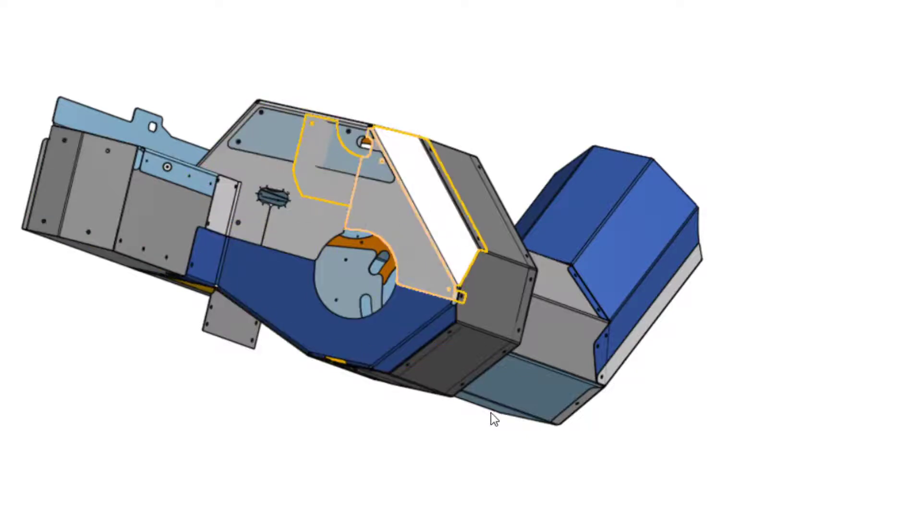
pyautogui.moveTo(492, 415); pyautogui.dragTo(372, 413, button='middle')
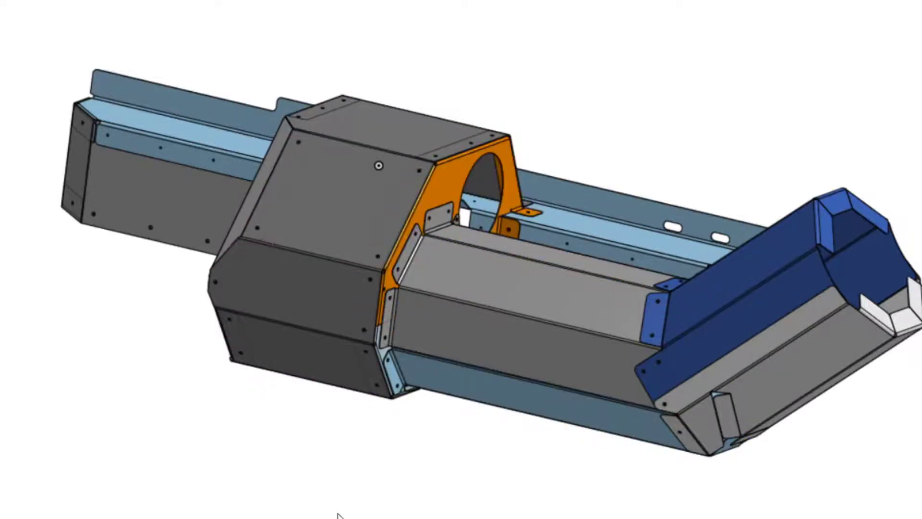
pyautogui.moveTo(338, 515); pyautogui.dragTo(389, 438, button='middle')
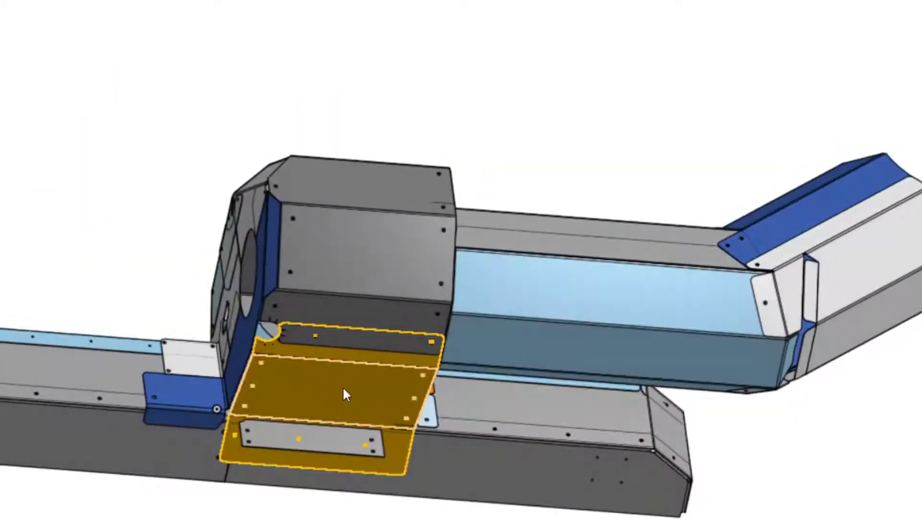
pyautogui.moveTo(335, 386); pyautogui.dragTo(339, 352, button='middle')
pyautogui.moveTo(343, 299); pyautogui.dragTo(350, 382, button='middle')
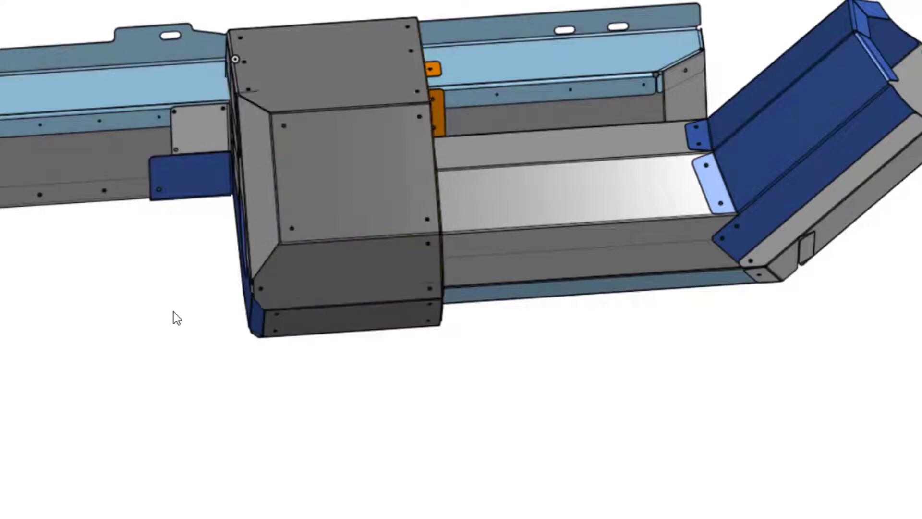
pyautogui.moveTo(175, 317); pyautogui.dragTo(265, 298, button='middle')
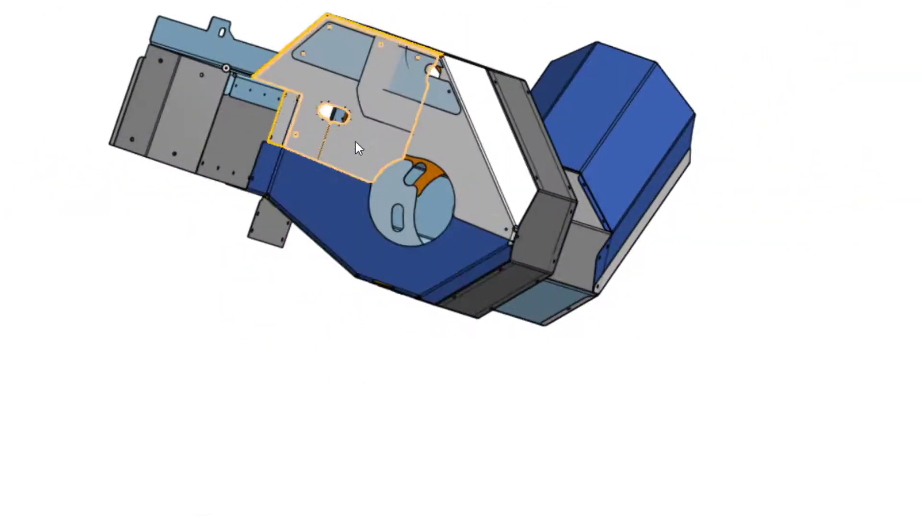
# Step: Examine the housing's end face, where the two grey panels and the blue lower panel surround the large round opening
pyautogui.scroll(-5, 136, 280)
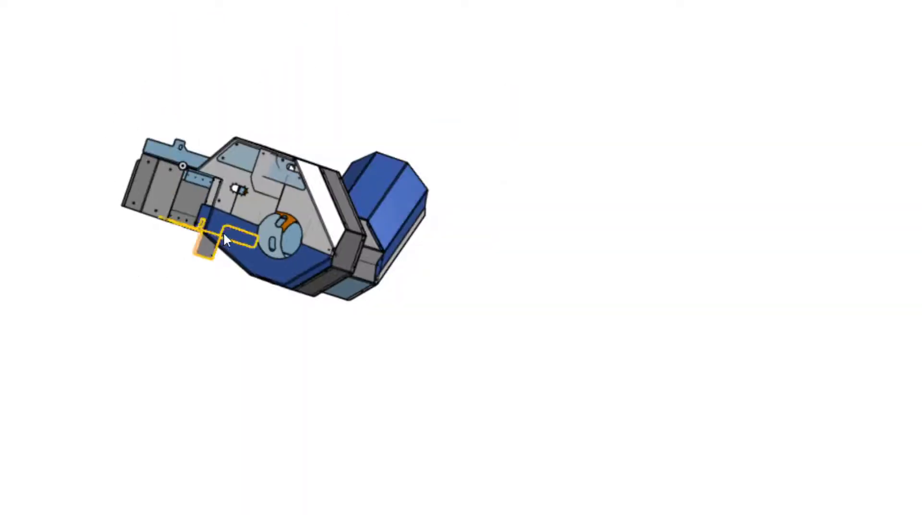
pyautogui.scroll(5, 235, 198)
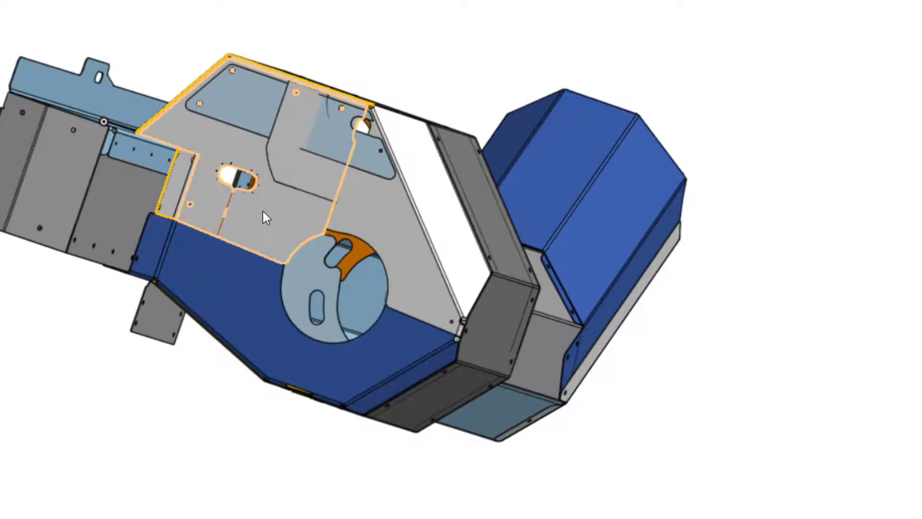
pyautogui.moveTo(263, 212)
pyautogui.mouseDown(button='middle')
pyautogui.moveTo(261, 197)
pyautogui.moveTo(266, 221)
pyautogui.moveTo(236, 195)
pyautogui.moveTo(260, 243)
pyautogui.moveTo(338, 244)
pyautogui.moveTo(278, 278)
pyautogui.moveTo(235, 267)
pyautogui.moveTo(276, 206)
pyautogui.moveTo(264, 215)
pyautogui.mouseUp(button='middle')
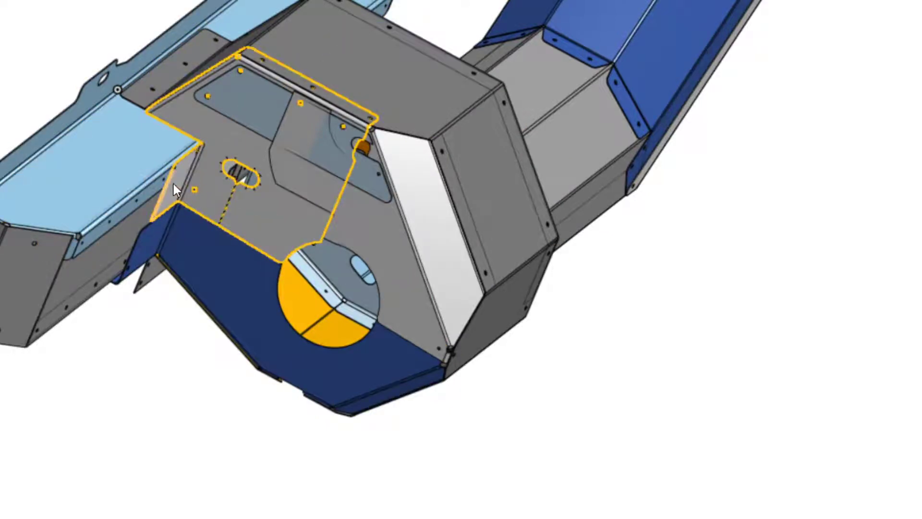
pyautogui.scroll(2, 225, 204)
pyautogui.scroll(3, 223, 211)
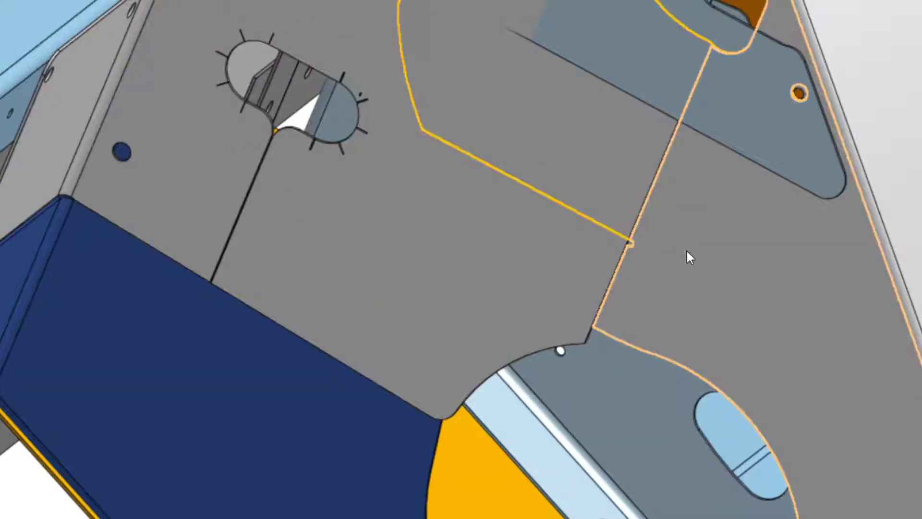
# Step: Examine the small cable slot in the grey end panel, including its radial slits and the narrow split leading into it
pyautogui.click(238, 133)
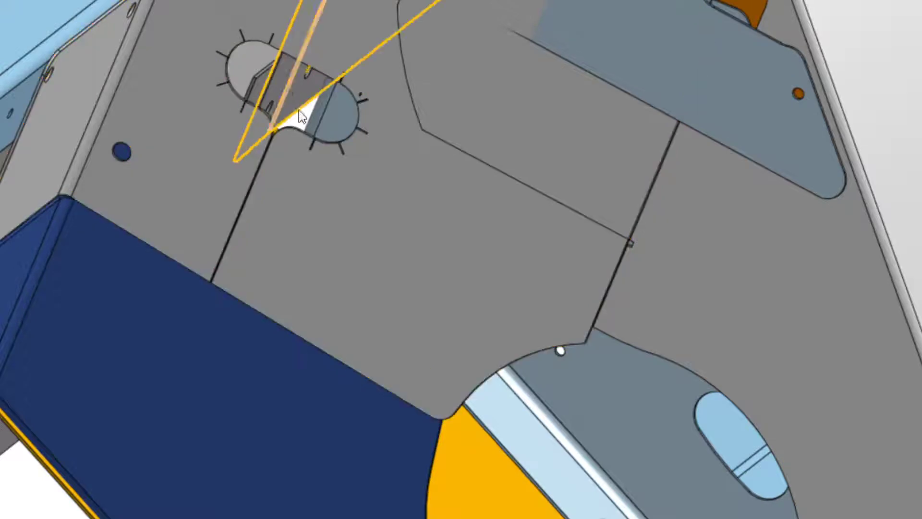
pyautogui.moveTo(378, 198); pyautogui.dragTo(362, 157, button='middle')
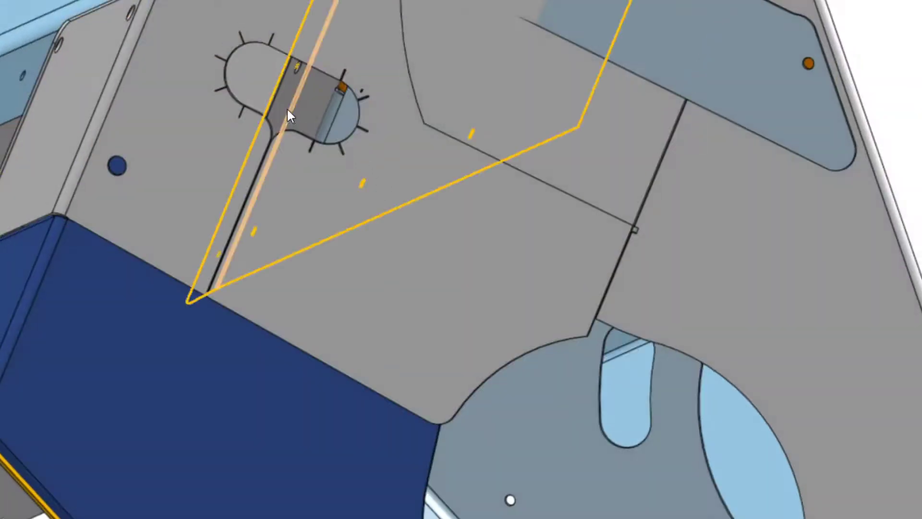
pyautogui.scroll(-5, 287, 107)
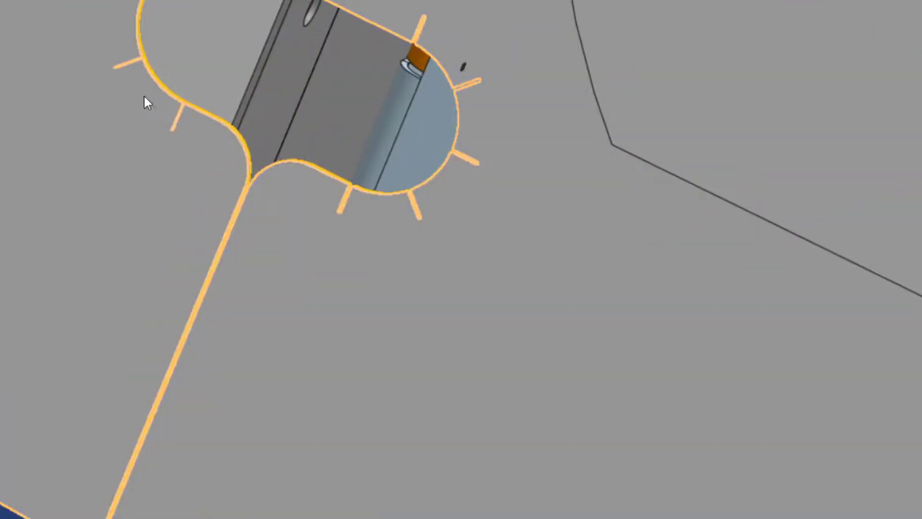
pyautogui.scroll(3, 183, 86)
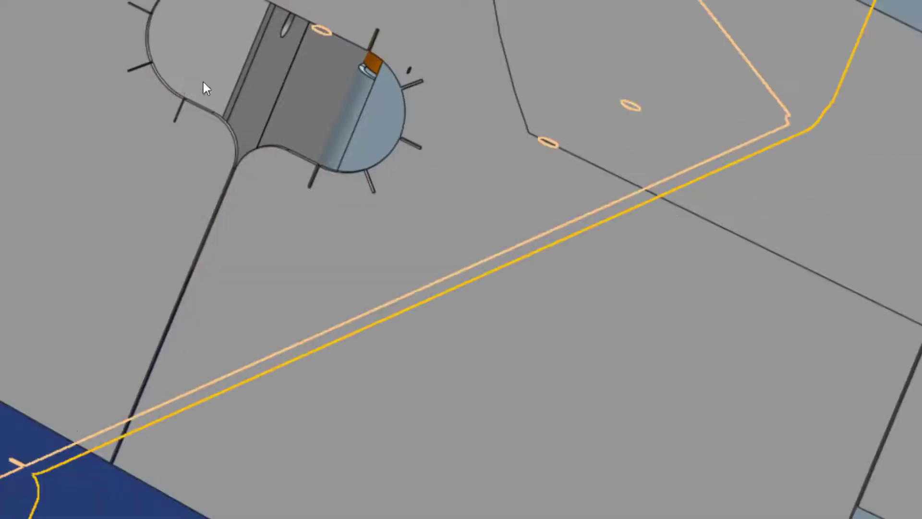
pyautogui.scroll(2, 259, 102)
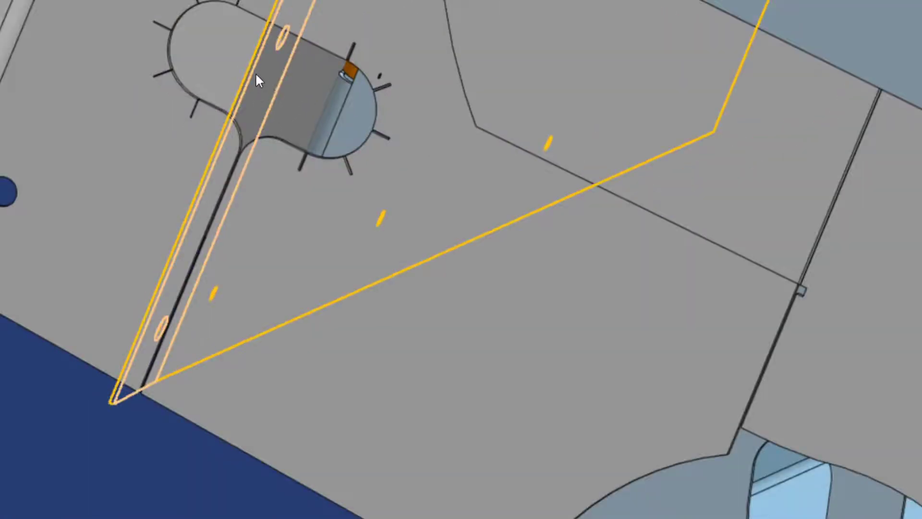
pyautogui.scroll(-2, 279, 17)
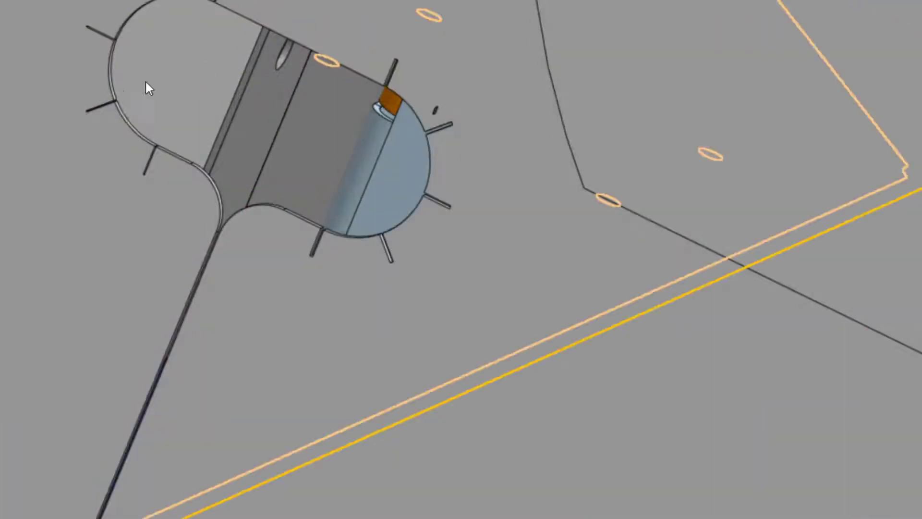
pyautogui.click(103, 57)
pyautogui.press('Escape')
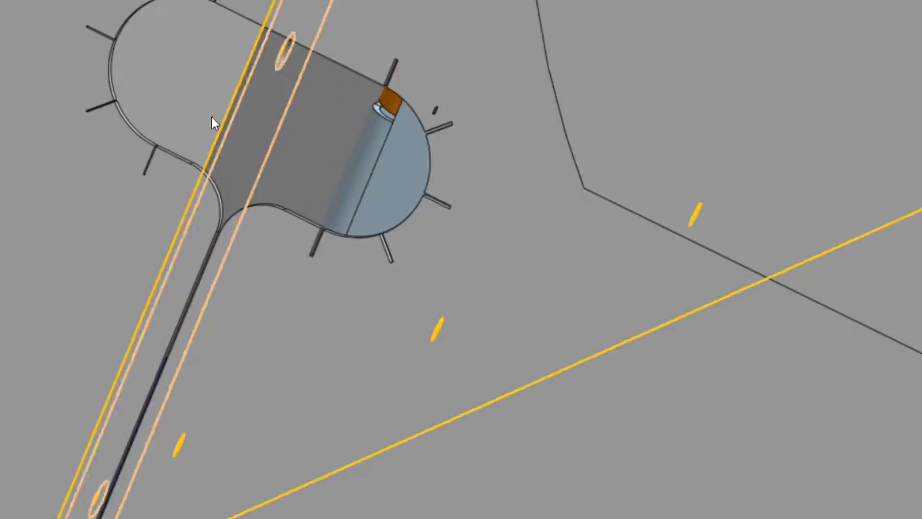
pyautogui.click(117, 98)
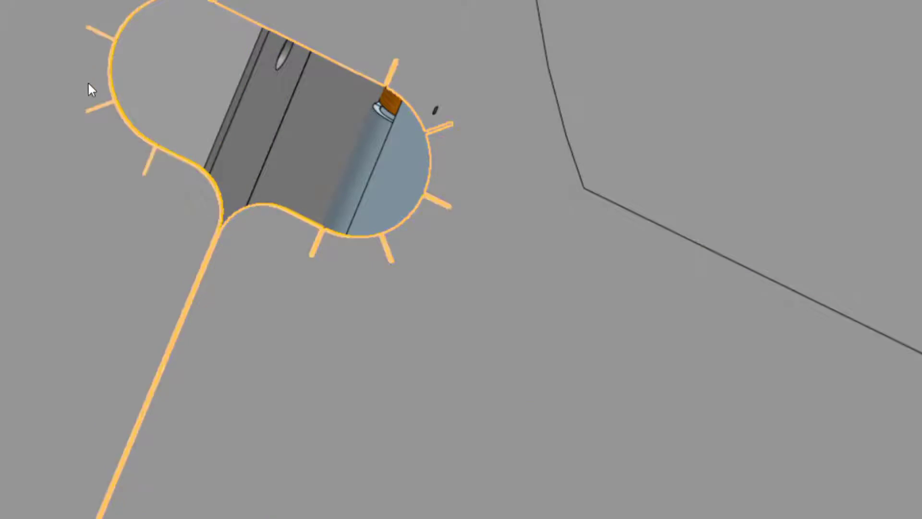
pyautogui.click(124, 140)
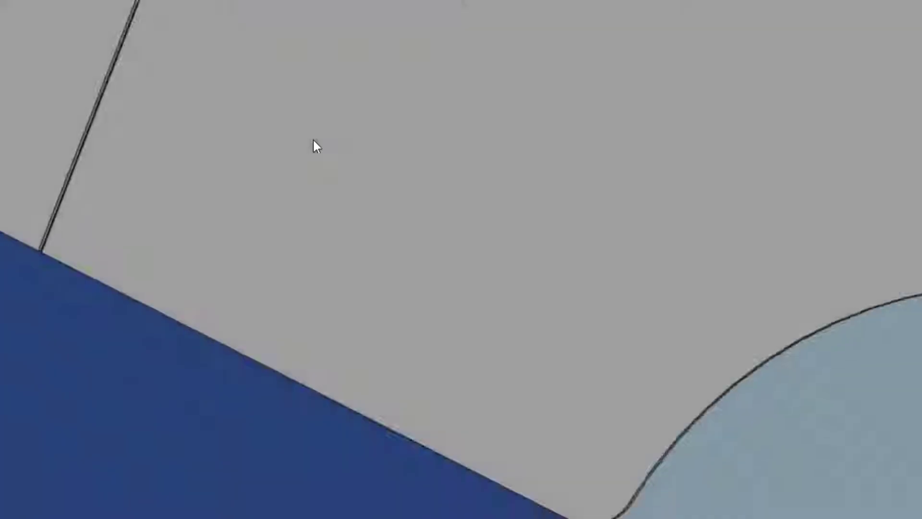
# Step: Inspect the grey end panel's split down to the blue panel, its bent flange, the fastener hole and the cable slot's edges
pyautogui.scroll(-6, 322, 141)
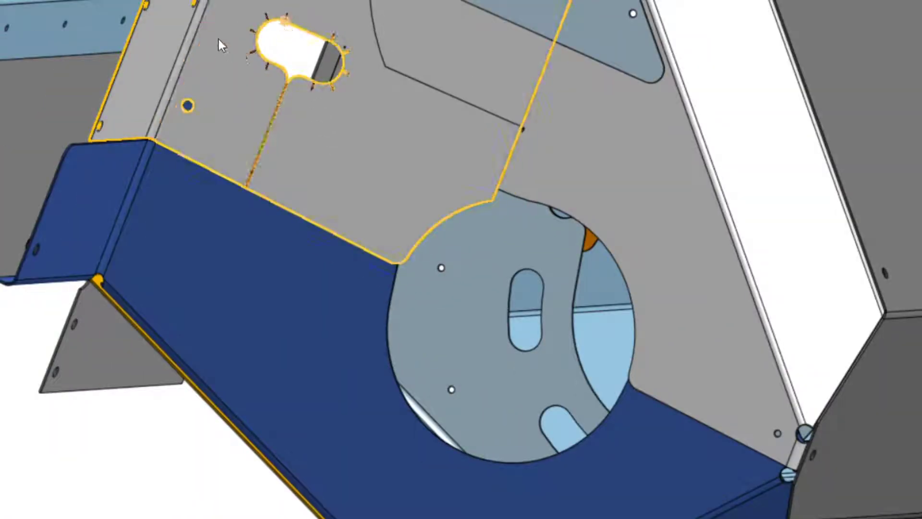
pyautogui.scroll(2, 228, 41)
pyautogui.scroll(-6, 228, 42)
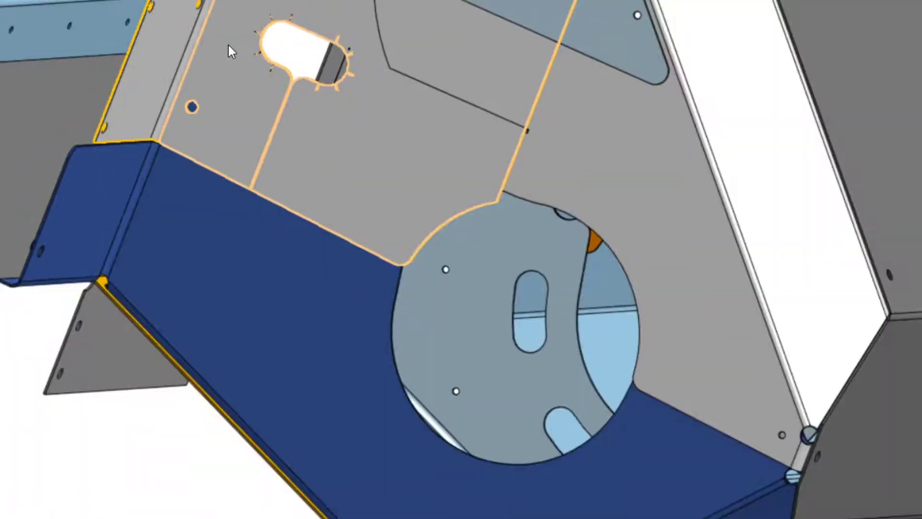
pyautogui.scroll(5, 238, 7)
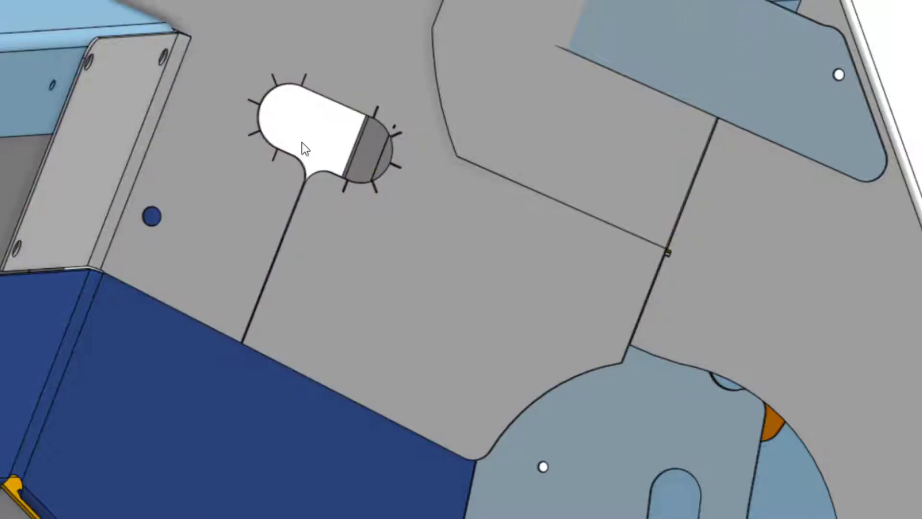
pyautogui.click(180, 209)
pyautogui.click(335, 115)
pyautogui.click(387, 143)
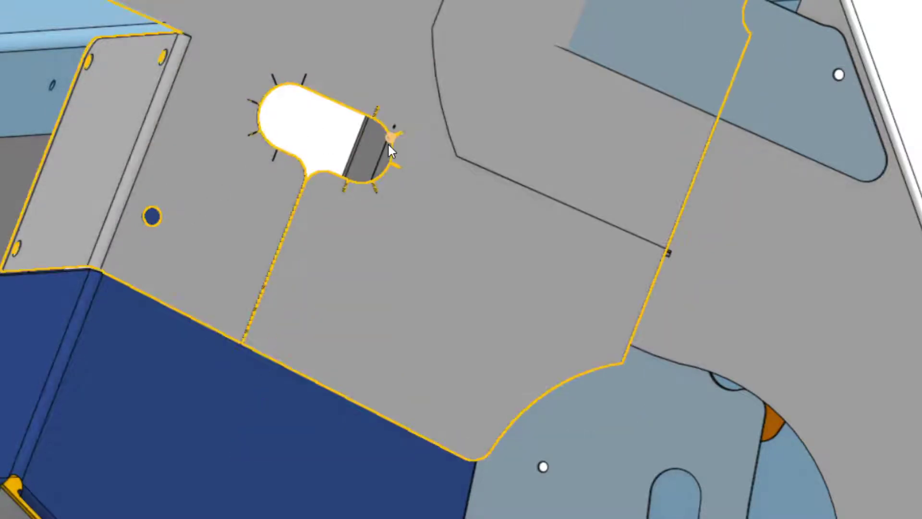
# Step: Review the joint between the two grey end panels from the clipped corner to the large round opening
pyautogui.scroll(-5, 387, 143)
pyautogui.scroll(-2, 387, 144)
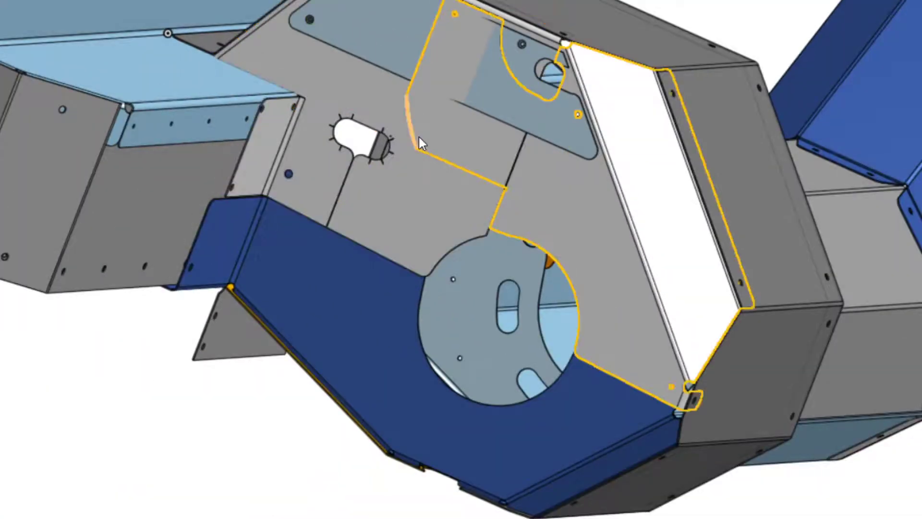
pyautogui.moveTo(411, 141); pyautogui.dragTo(402, 146, button='right')
pyautogui.moveTo(403, 147); pyautogui.dragTo(388, 152, button='middle')
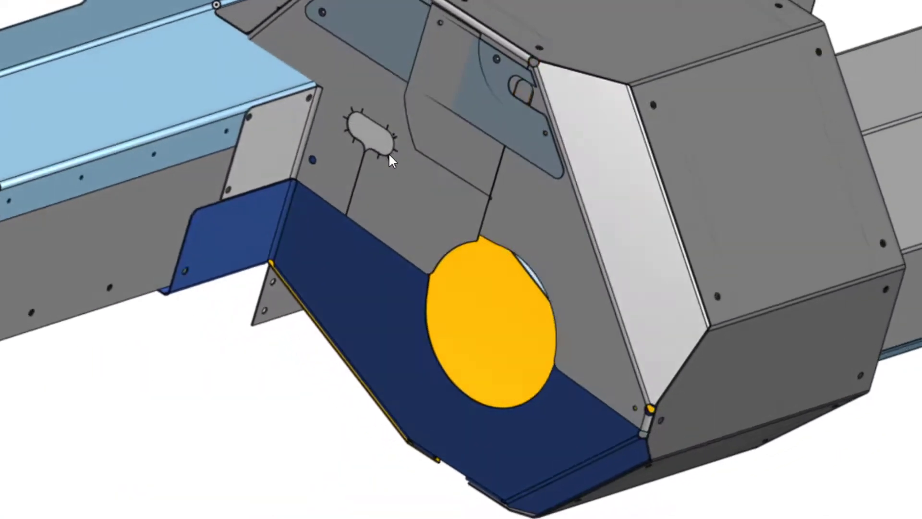
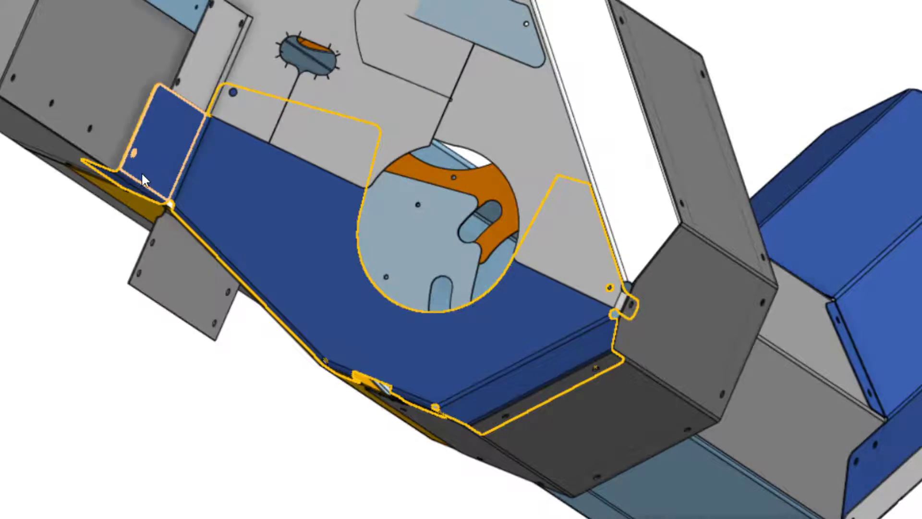
# Step: Inspect the blue lower panel's corner tabs and bent flanges where they meet the channel, the yellow bracket and the dark housing panels
pyautogui.scroll(4, 129, 189)
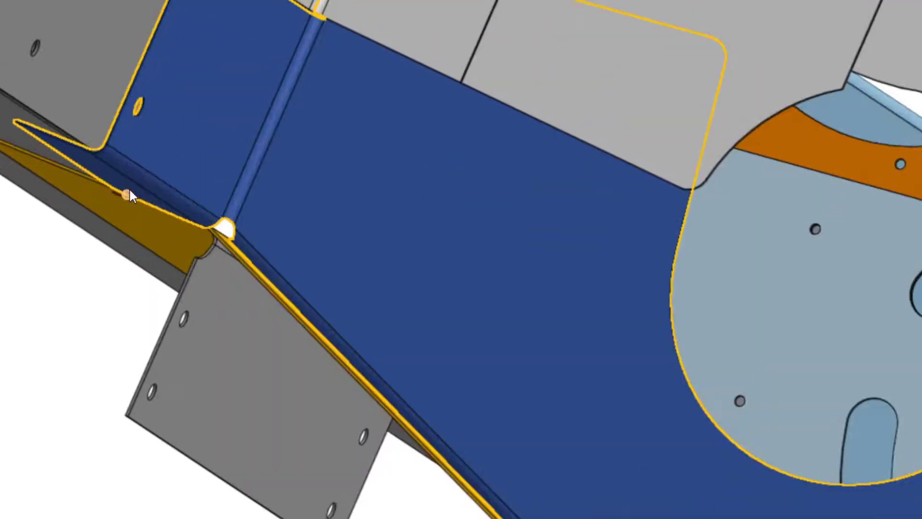
pyautogui.moveTo(129, 189); pyautogui.dragTo(139, 165, button='right')
pyautogui.scroll(-4, 139, 178)
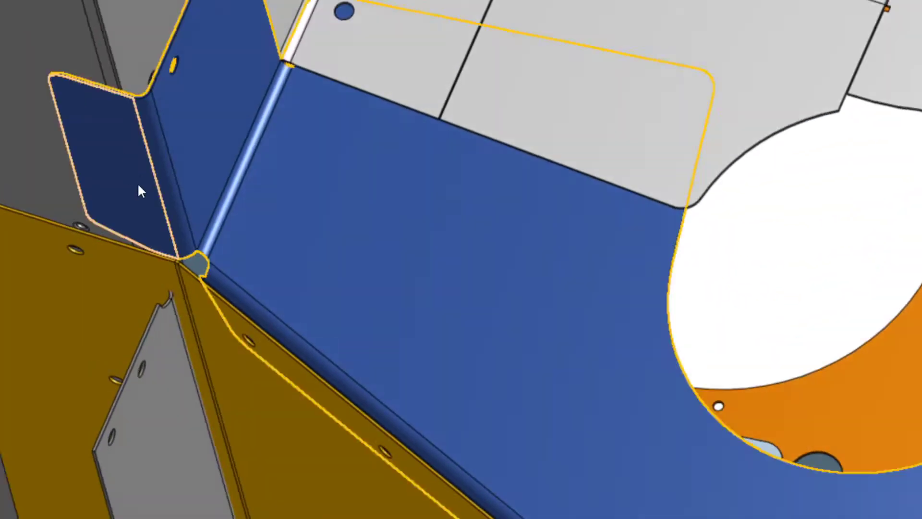
pyautogui.scroll(1, 247, 224)
pyautogui.scroll(-3, 249, 229)
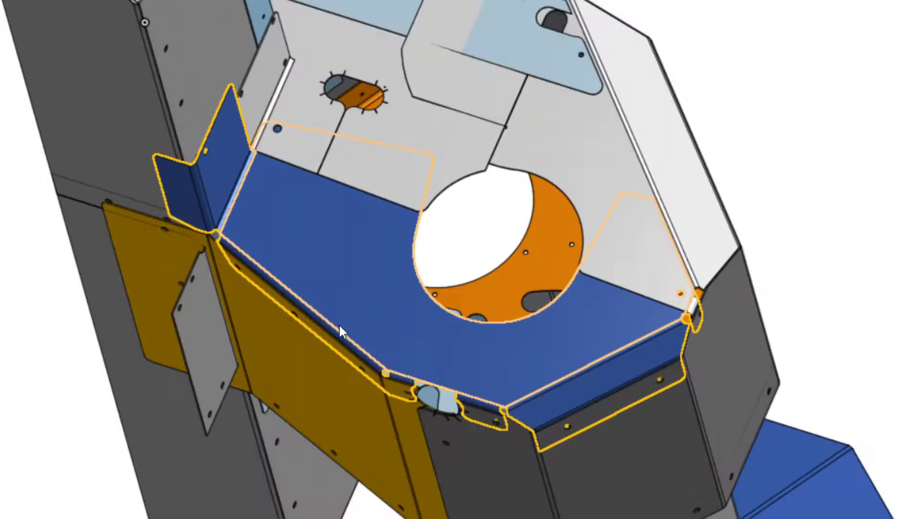
pyautogui.scroll(1, 322, 322)
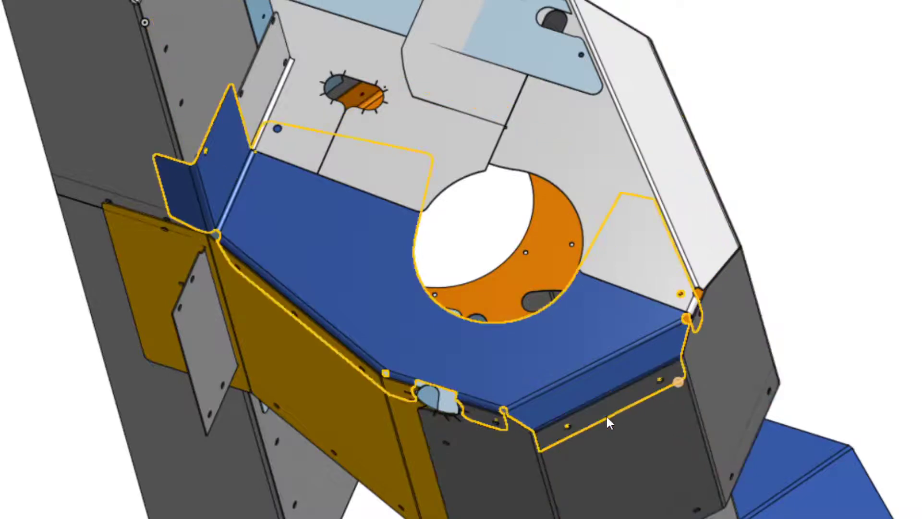
# Step: Inspect the blue lower panel from below, including its round opening, bent edge flanges and junction with the dark housing panels
pyautogui.moveTo(599, 354); pyautogui.dragTo(632, 350, button='middle')
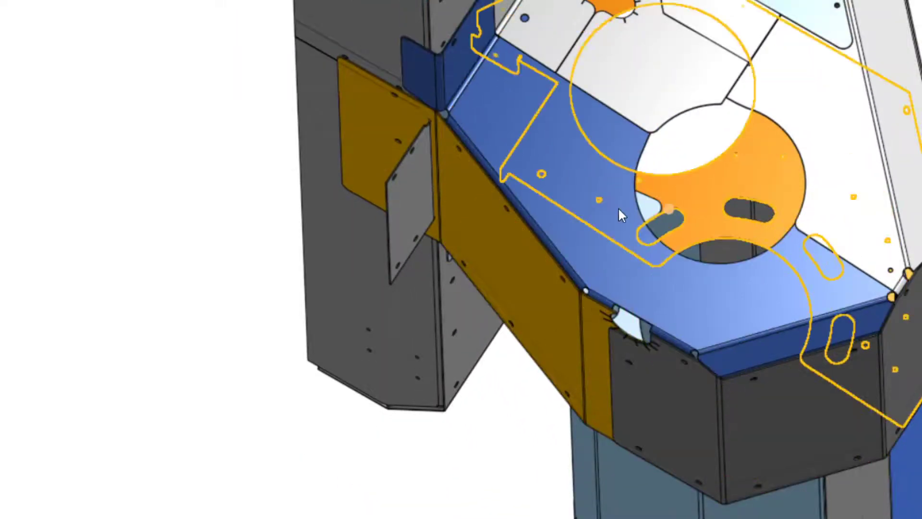
pyautogui.moveTo(621, 209); pyautogui.dragTo(589, 227, button='middle')
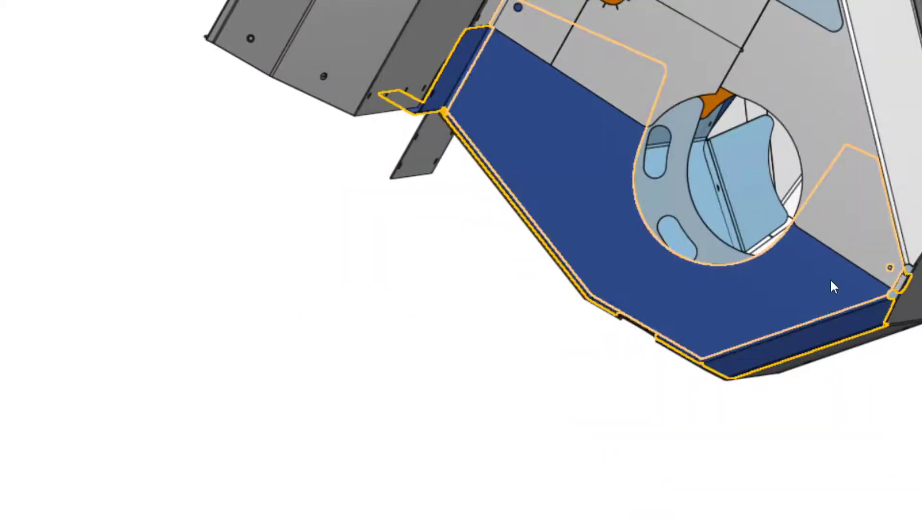
pyautogui.scroll(-3, 834, 287)
pyautogui.moveTo(360, 296); pyautogui.dragTo(329, 298, button='middle')
pyautogui.scroll(4, 698, 327)
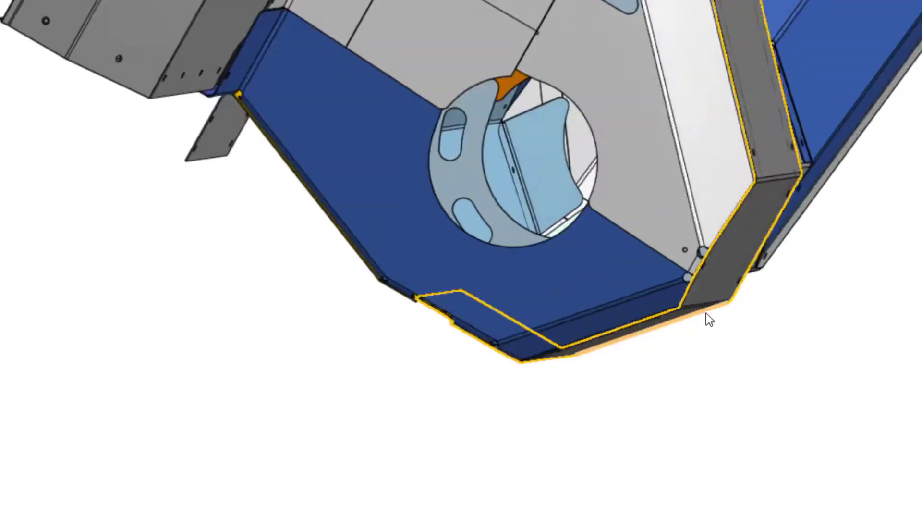
pyautogui.scroll(2, 706, 319)
pyautogui.moveTo(706, 319); pyautogui.dragTo(690, 331, button='middle')
pyautogui.scroll(-2, 730, 327)
pyautogui.scroll(2, 690, 331)
pyautogui.scroll(-3, 691, 334)
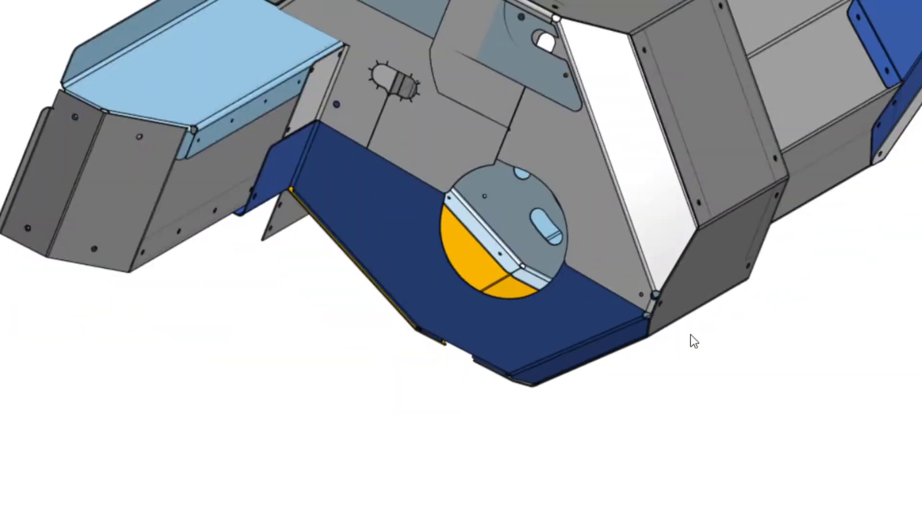
pyautogui.scroll(2, 320, 169)
pyautogui.scroll(2, 322, 168)
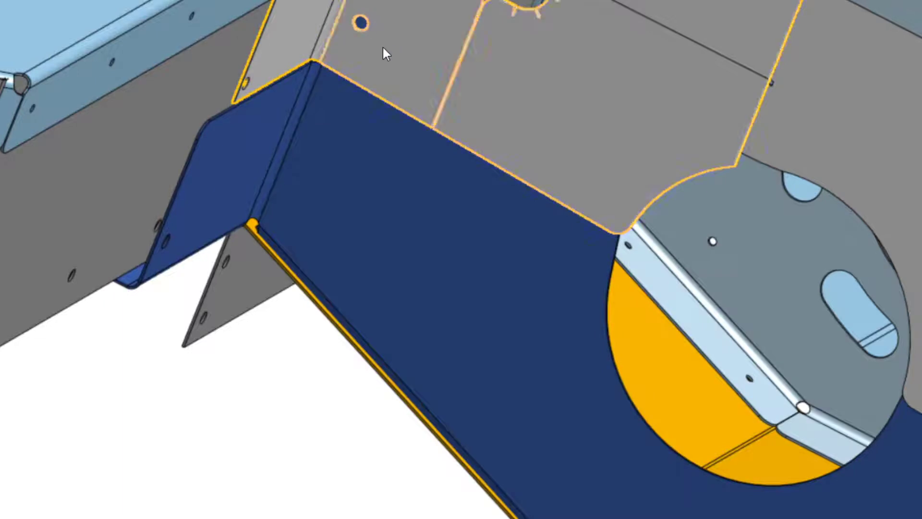
# Step: Examine the fastener hole in the grey end panel near the channel and the overlap with the blue panel's tab behind it
pyautogui.moveTo(395, 217); pyautogui.dragTo(389, 195, button='middle')
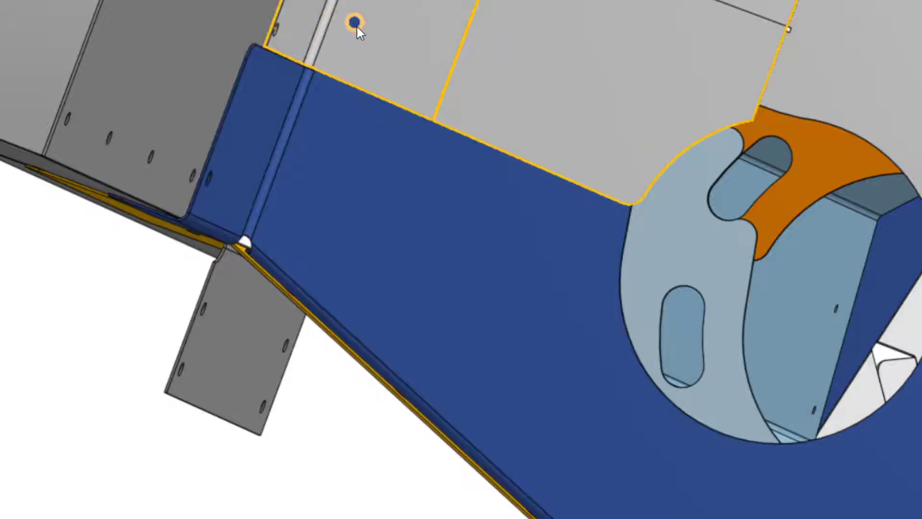
pyautogui.scroll(5, 353, 23)
pyautogui.scroll(2, 356, 26)
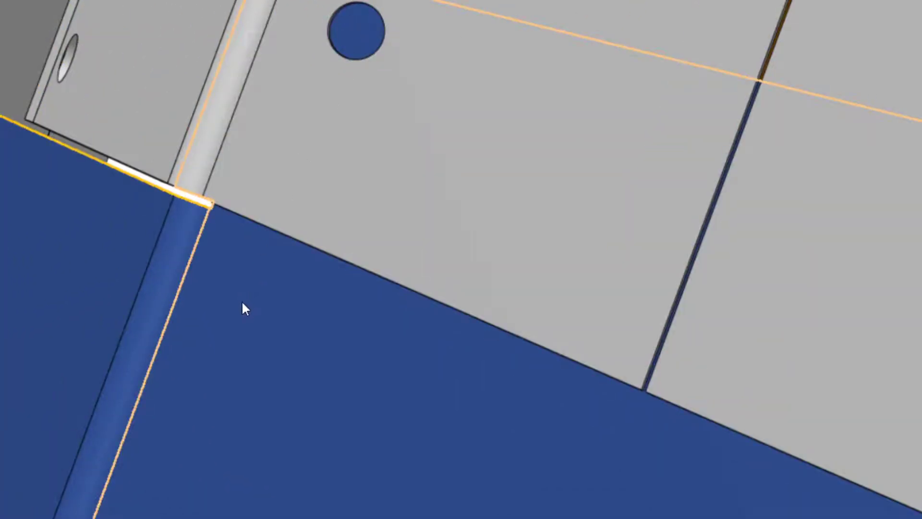
pyautogui.scroll(-5, 243, 304)
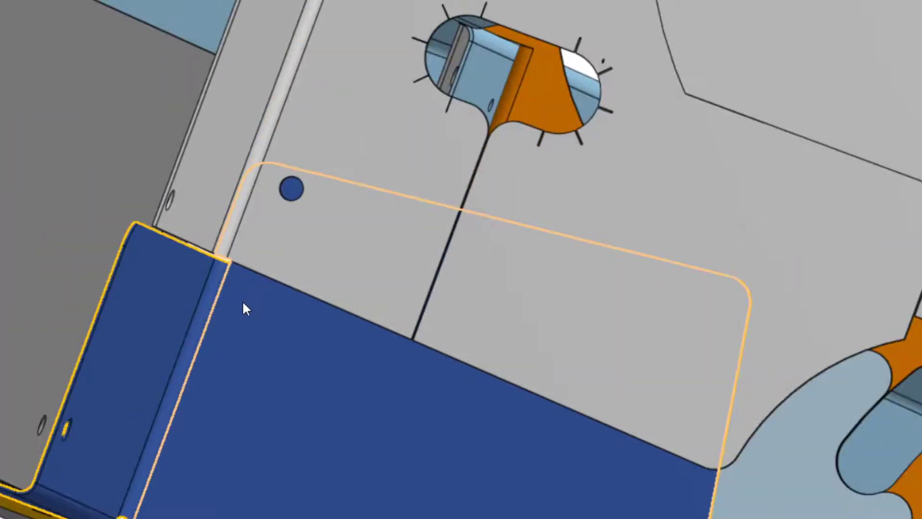
pyautogui.scroll(-4, 243, 304)
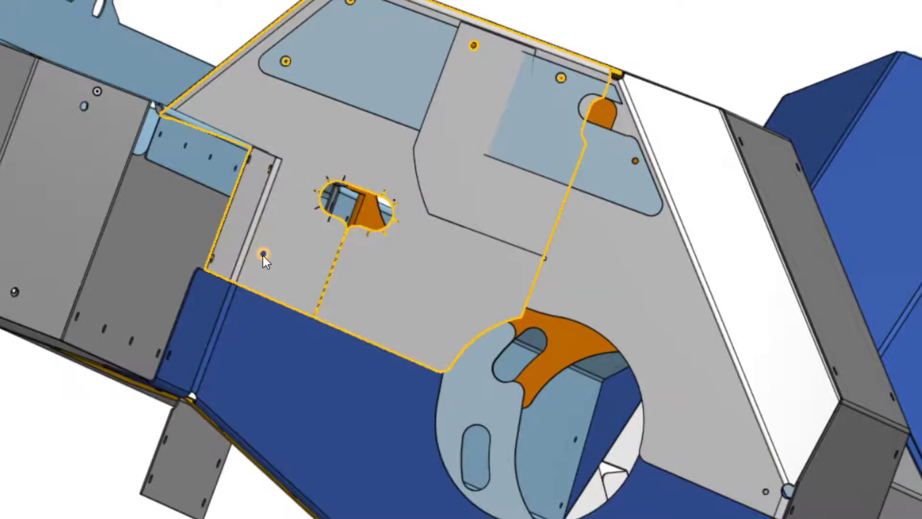
pyautogui.scroll(3, 264, 256)
pyautogui.scroll(4, 263, 256)
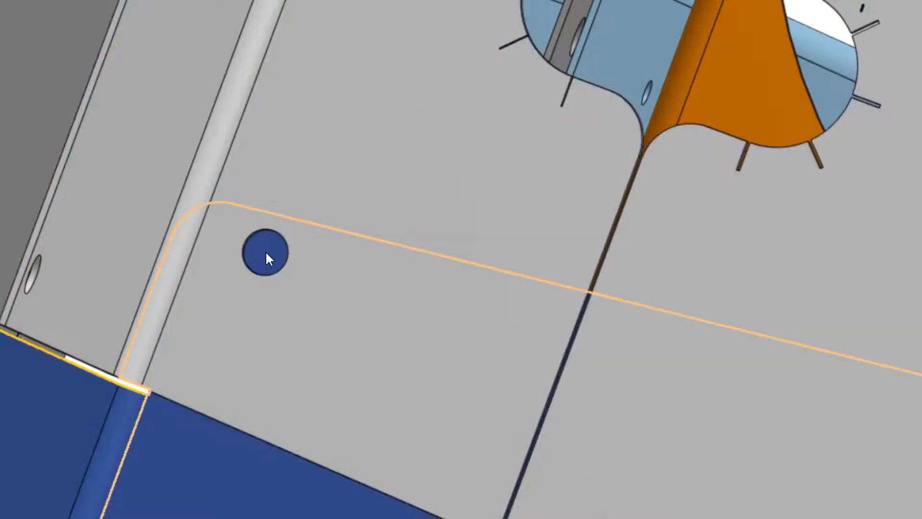
pyautogui.scroll(-2, 267, 251)
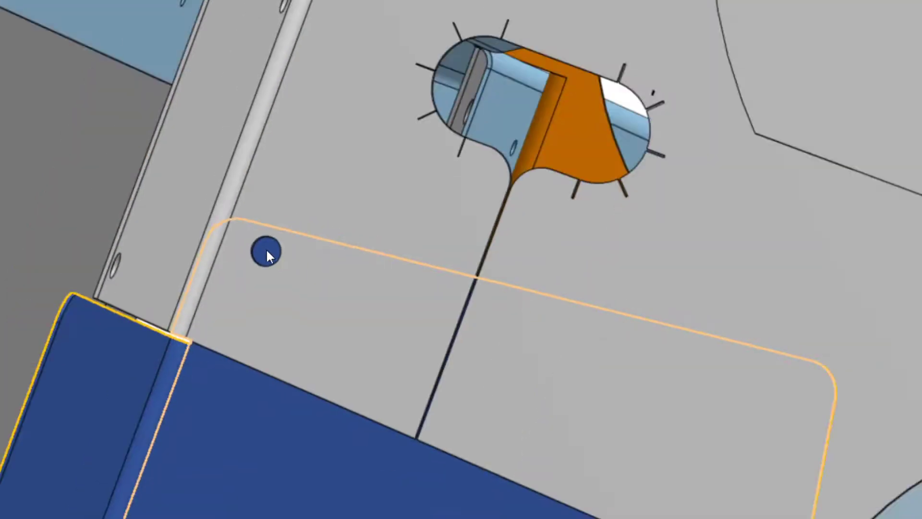
pyautogui.scroll(-5, 237, 303)
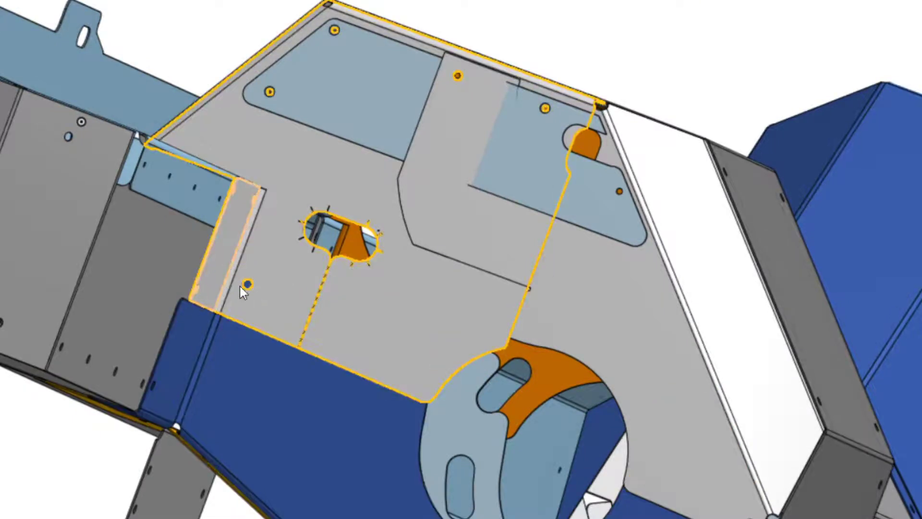
pyautogui.scroll(10, 249, 284)
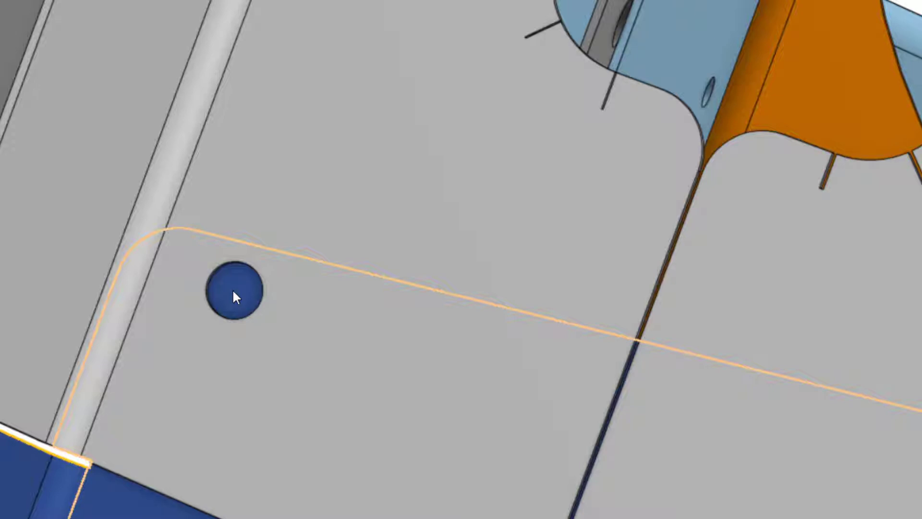
pyautogui.scroll(-10, 235, 295)
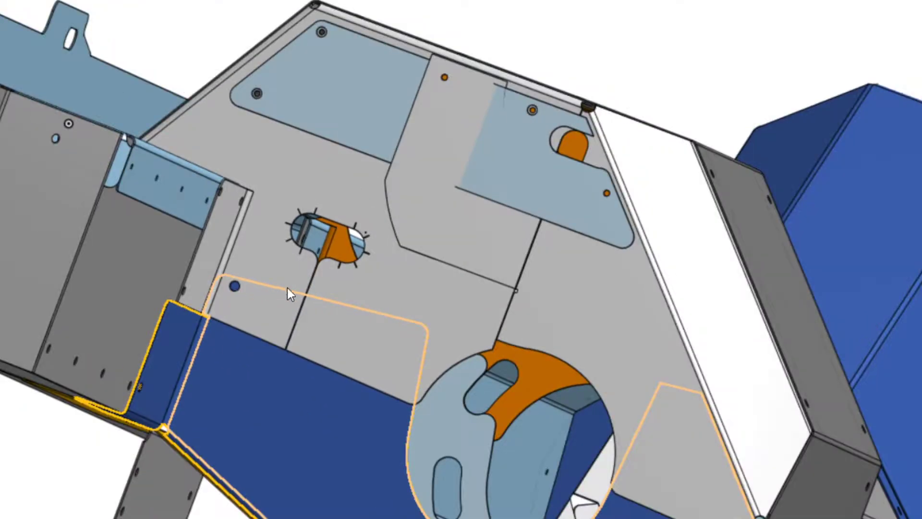
pyautogui.moveTo(289, 290)
pyautogui.mouseDown(button='right')
pyautogui.moveTo(295, 302)
pyautogui.moveTo(282, 304)
pyautogui.mouseUp(button='right')
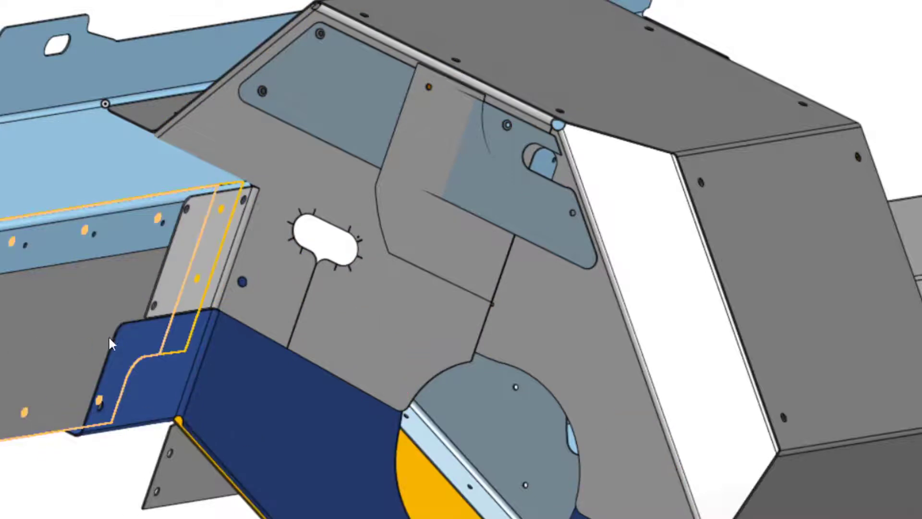
pyautogui.click(240, 288)
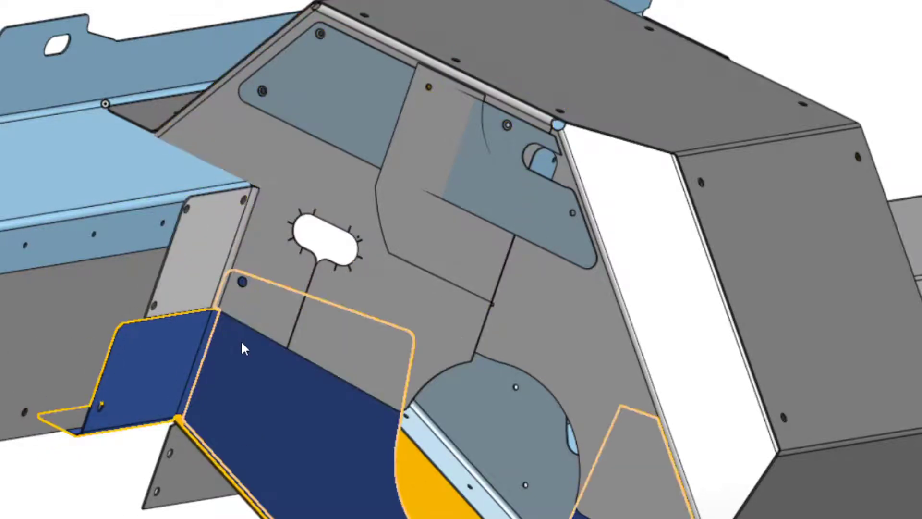
# Step: Examine the corner where the blue and grey end panels meet the white and dark panels, including the small tab and its fastener holes
pyautogui.scroll(-3, 265, 313)
pyautogui.scroll(5, 497, 464)
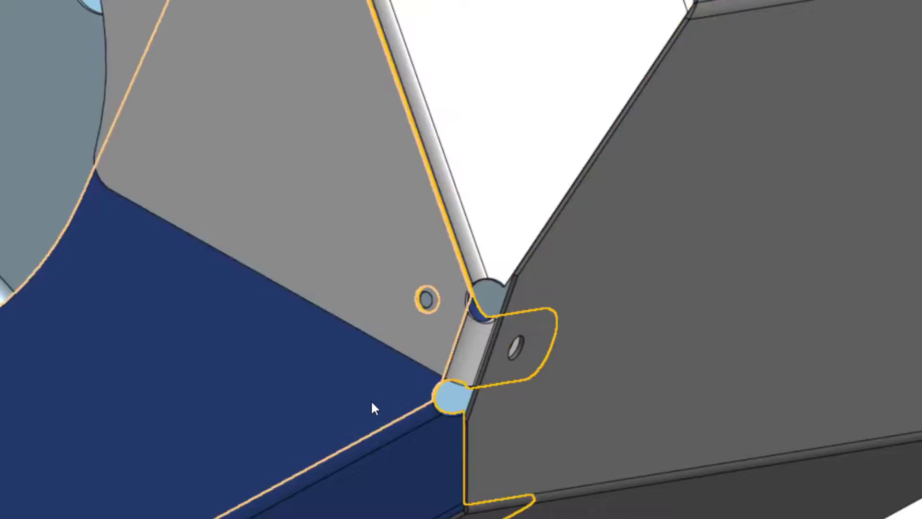
pyautogui.click(421, 284)
pyautogui.click(424, 301)
pyautogui.scroll(3, 425, 303)
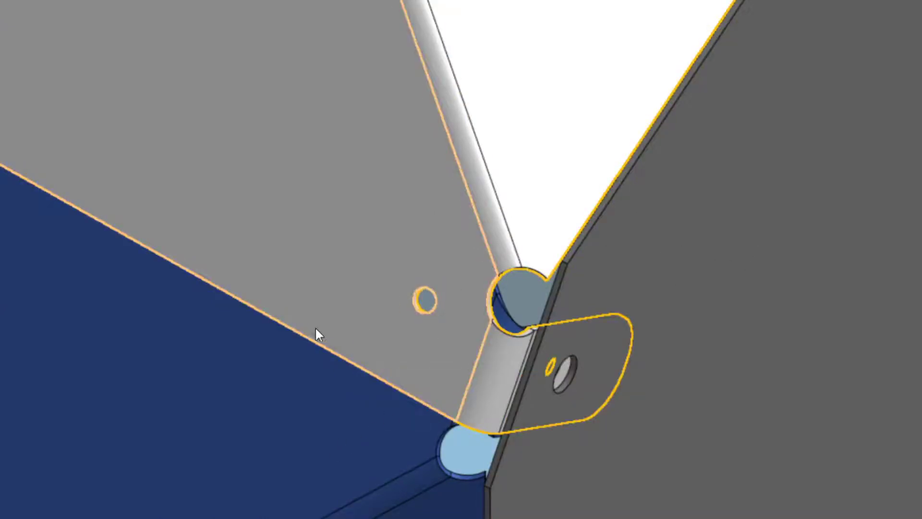
pyautogui.scroll(-3, 279, 356)
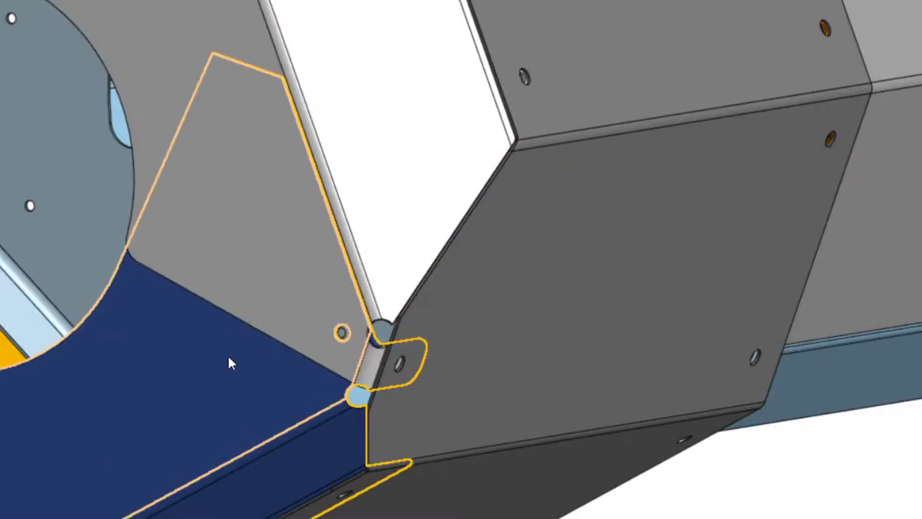
pyautogui.scroll(-3, 228, 354)
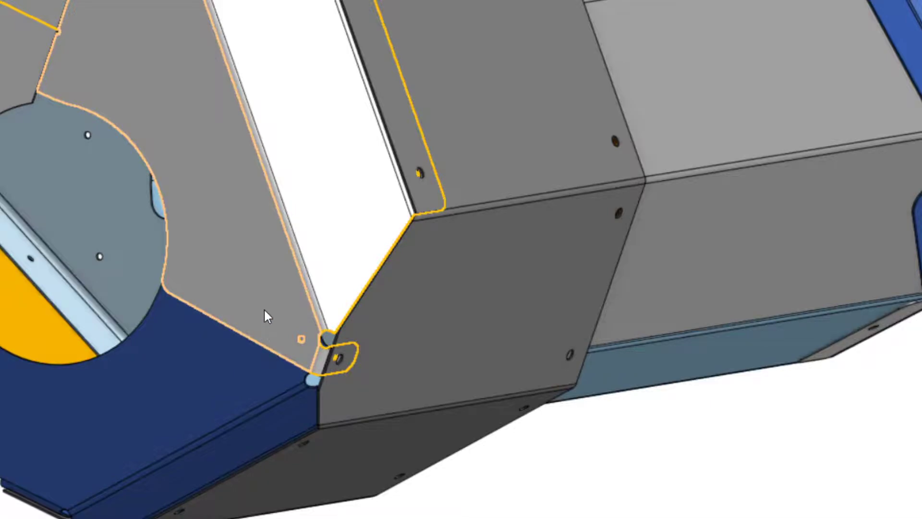
pyautogui.scroll(-3, 246, 272)
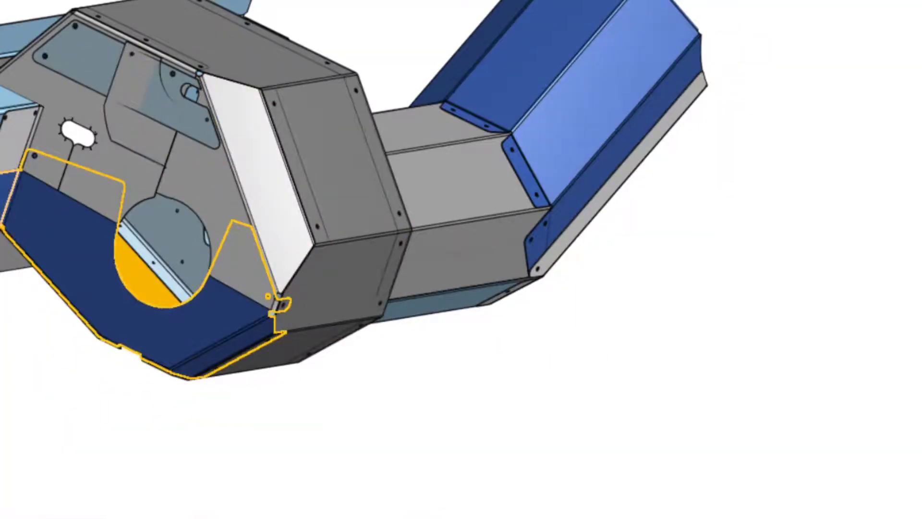
# Step: Inspect the blue panel's side flange against the channel, including its fastener hole, bend lines and corner relief above the yellow bracket
pyautogui.scroll(5, 2, 196)
pyautogui.moveTo(2, 196); pyautogui.dragTo(58, 110, button='middle')
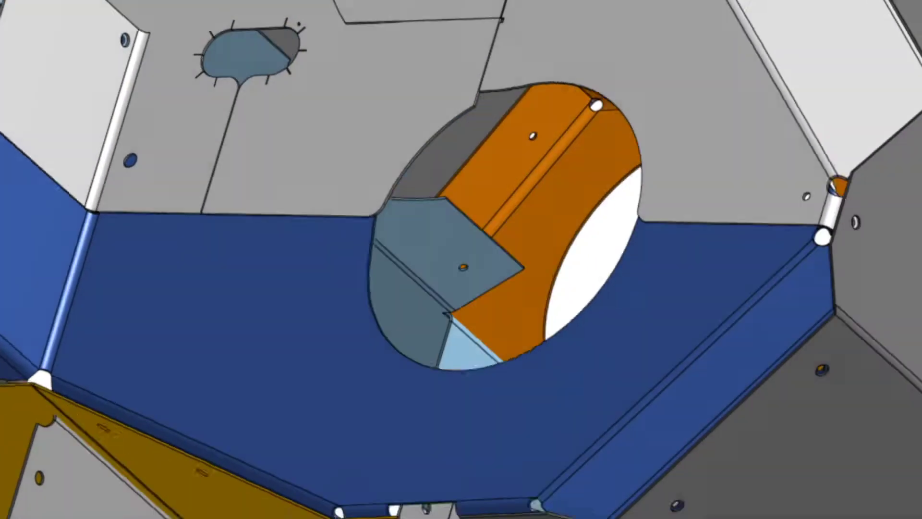
pyautogui.scroll(-3, 6, 197)
pyautogui.scroll(6, 7, 222)
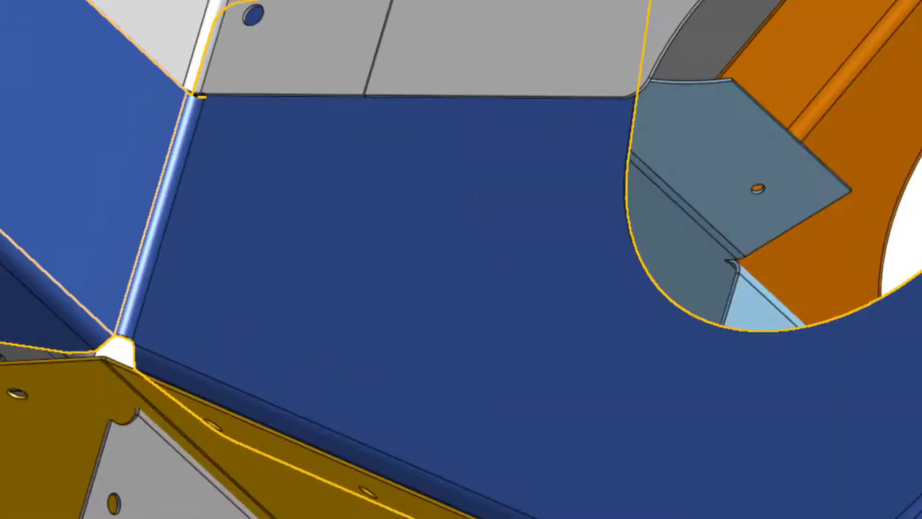
pyautogui.scroll(-3, 35, 144)
pyautogui.scroll(3, 35, 144)
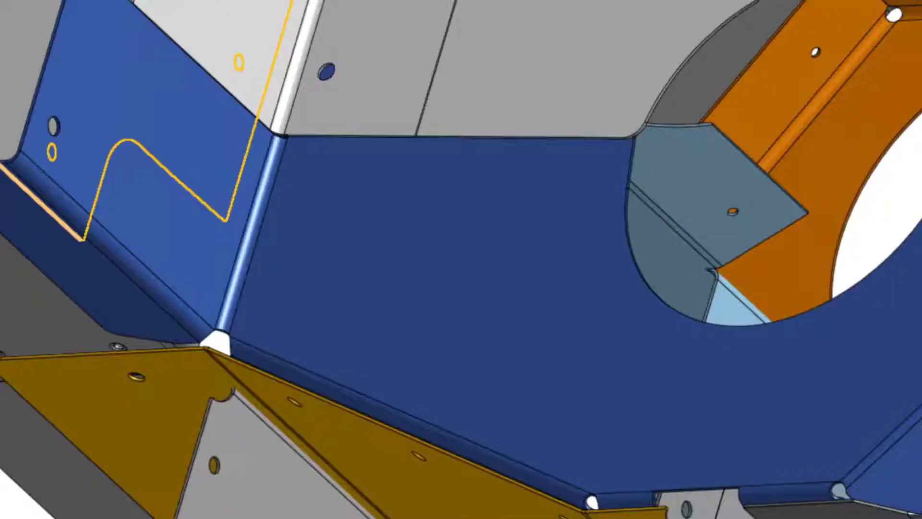
pyautogui.scroll(2, 36, 144)
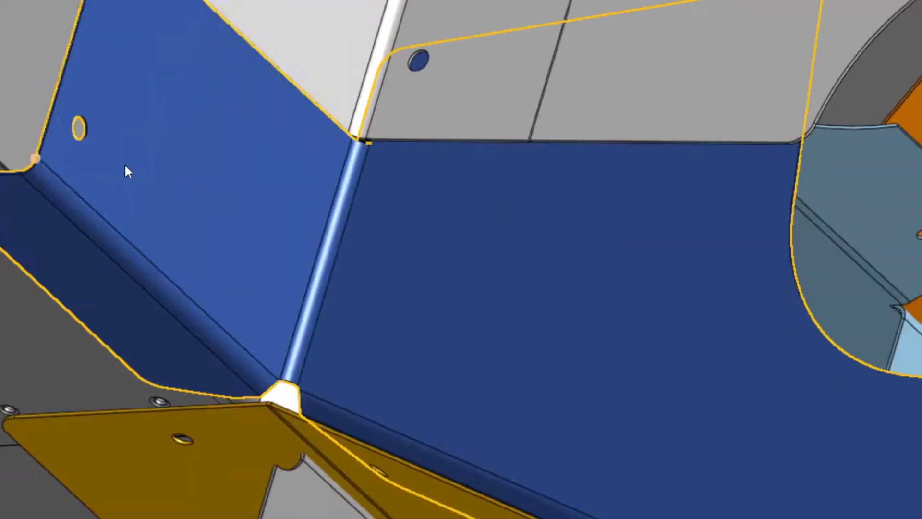
pyautogui.click(79, 128)
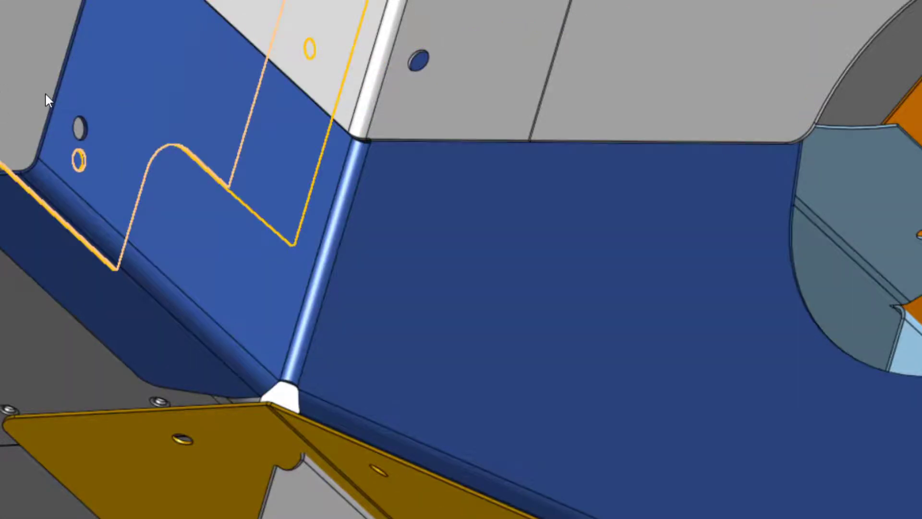
pyautogui.scroll(-2, 99, 126)
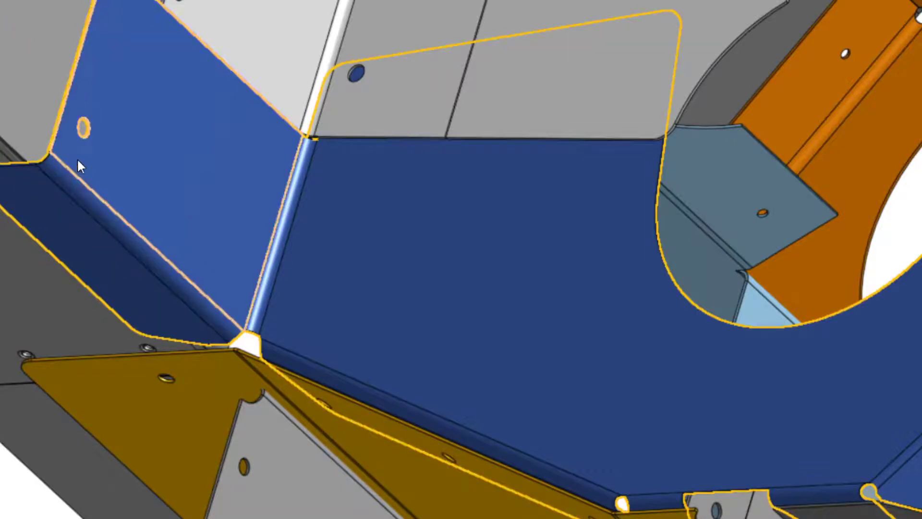
pyautogui.moveTo(201, 134); pyautogui.dragTo(157, 184, button='middle')
pyautogui.scroll(-5, 175, 154)
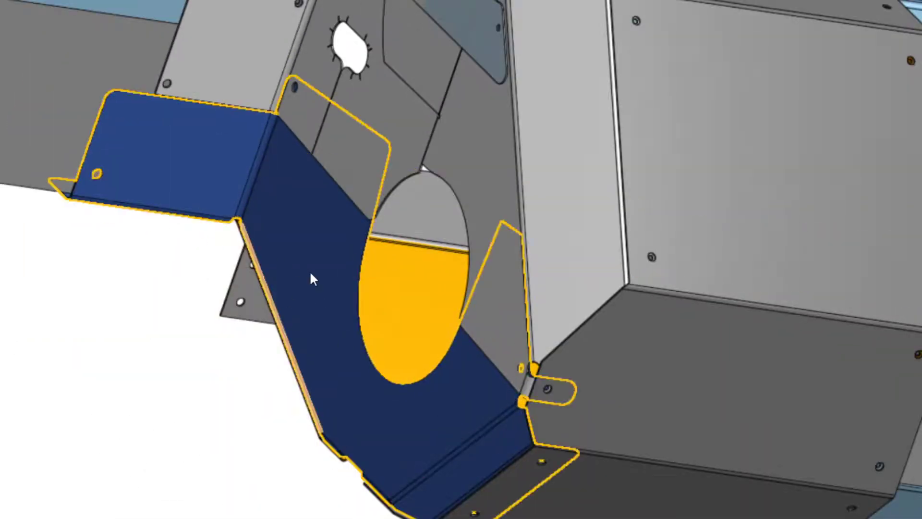
pyautogui.scroll(-3, 332, 219)
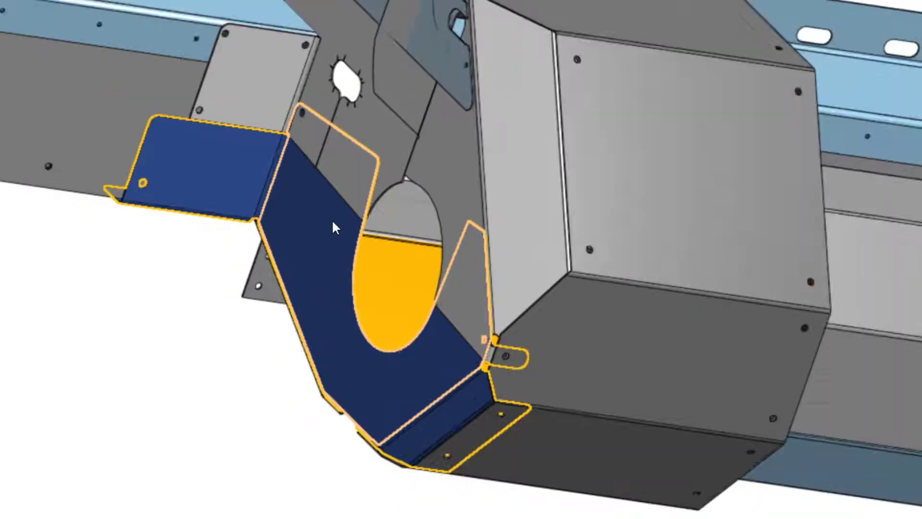
# Step: Review the housing's opposite end, checking how the light blue slotted end panel's bent tab fastens to the long channel
pyautogui.moveTo(463, 253); pyautogui.dragTo(342, 273, button='middle')
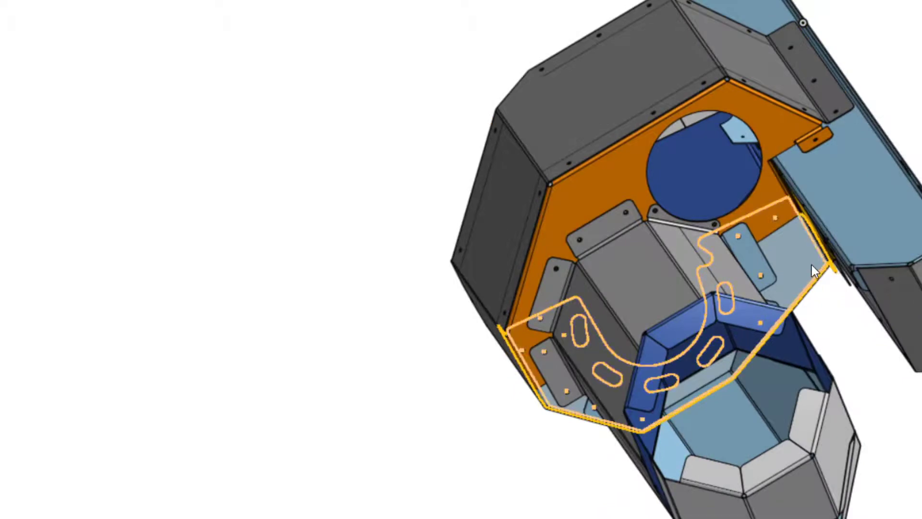
pyautogui.scroll(4, 811, 265)
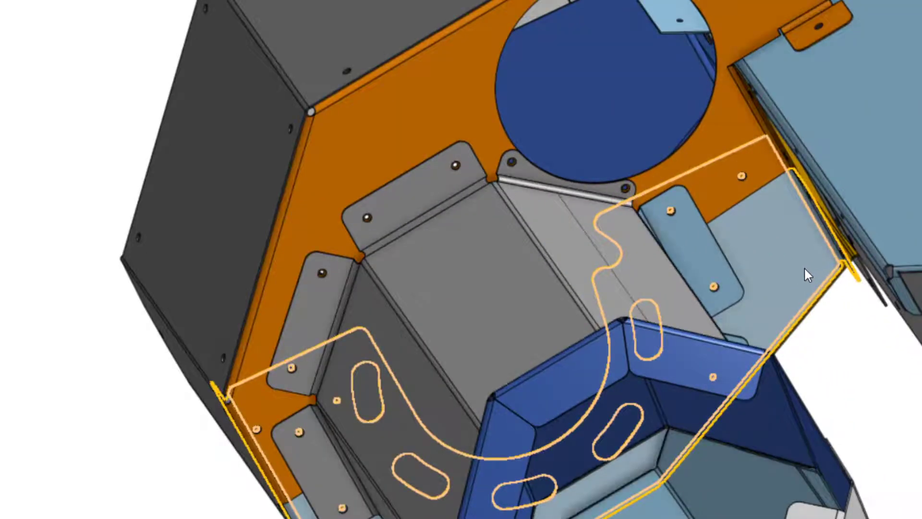
pyautogui.moveTo(803, 269); pyautogui.dragTo(621, 361, button='middle')
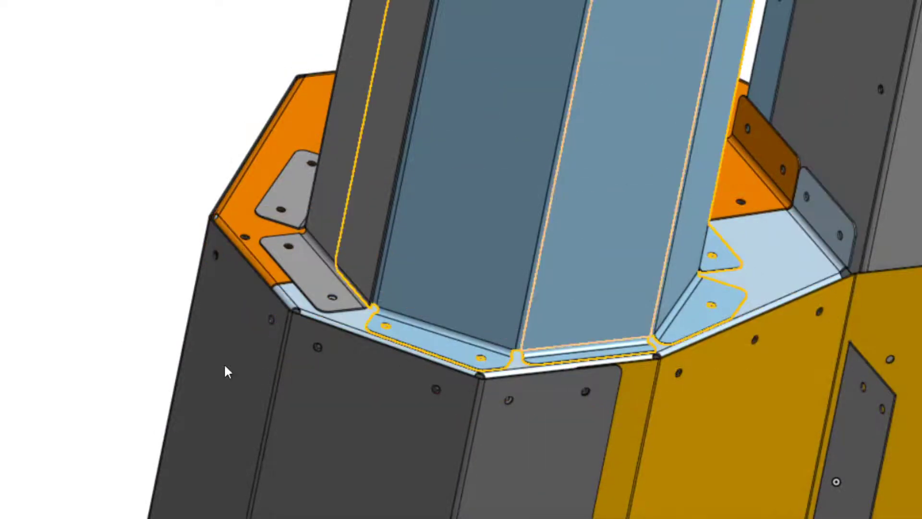
pyautogui.click(795, 256)
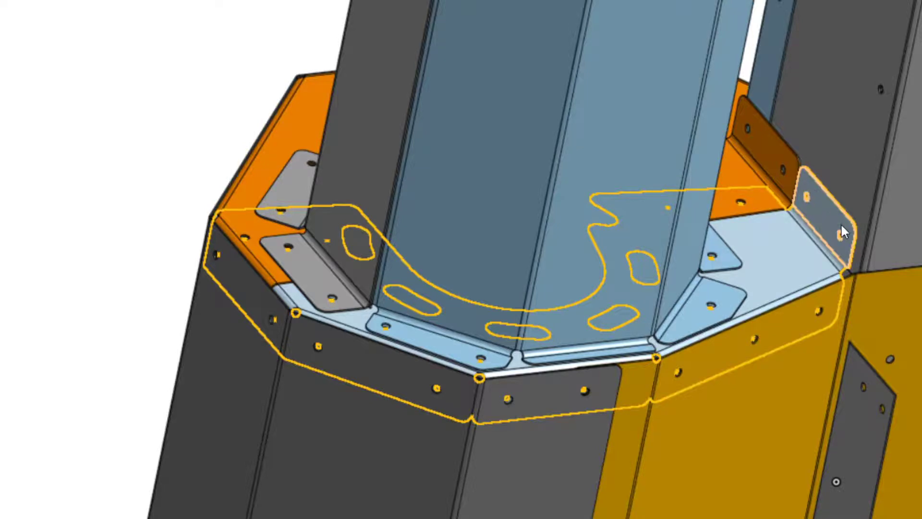
pyautogui.click(862, 152)
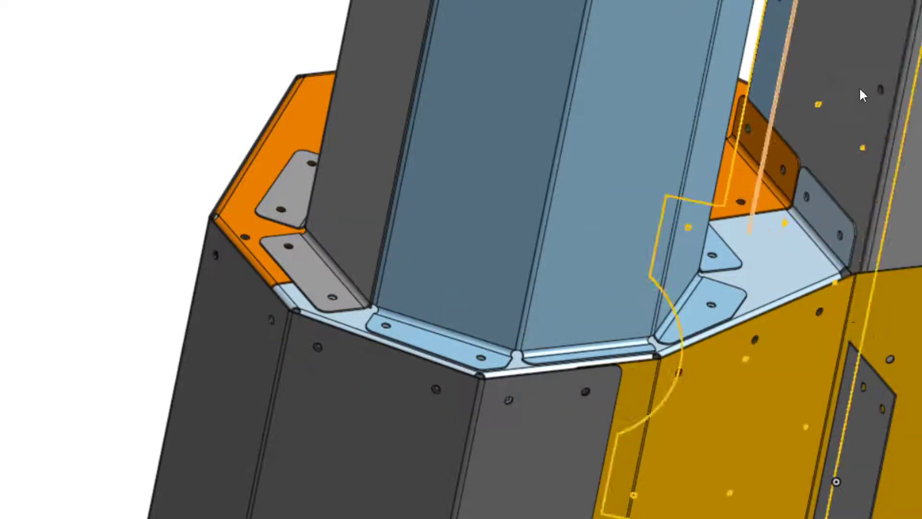
pyautogui.click(801, 207)
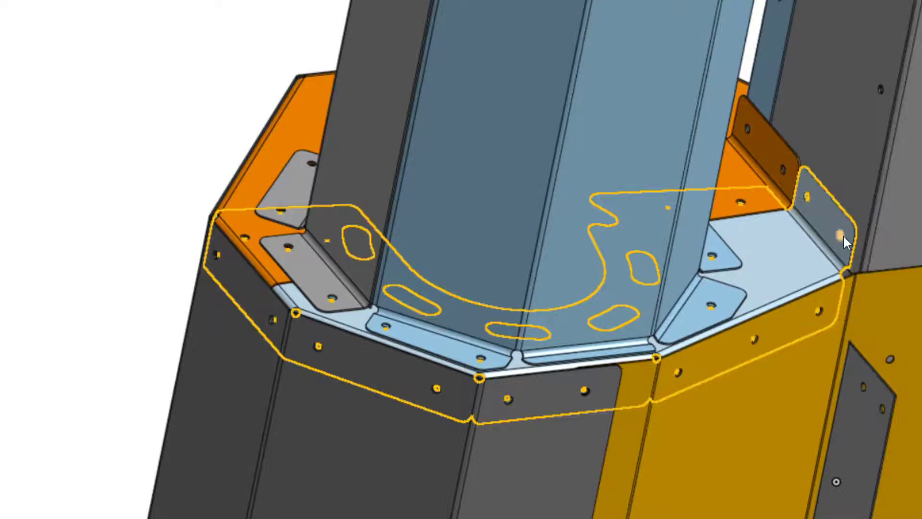
# Step: Examine where the light blue slotted end panel meets the orange end panel around the duct, including the duct's fastening tabs
pyautogui.click(734, 206)
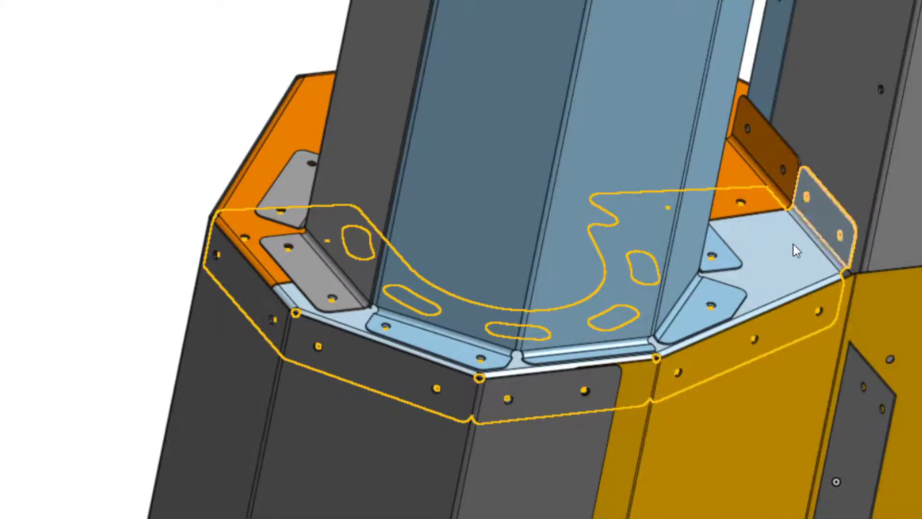
pyautogui.moveTo(806, 248); pyautogui.dragTo(842, 298, button='right')
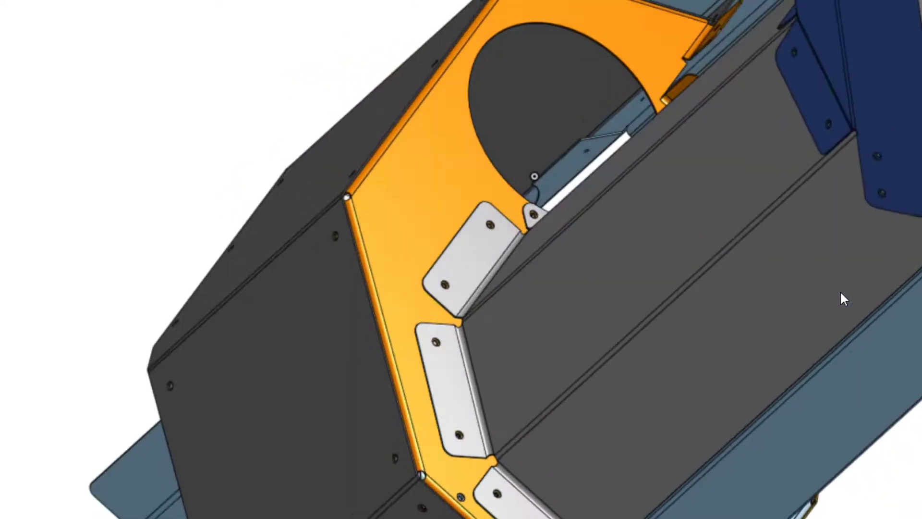
pyautogui.moveTo(717, 307); pyautogui.dragTo(674, 312, button='right')
pyautogui.scroll(-3, 673, 312)
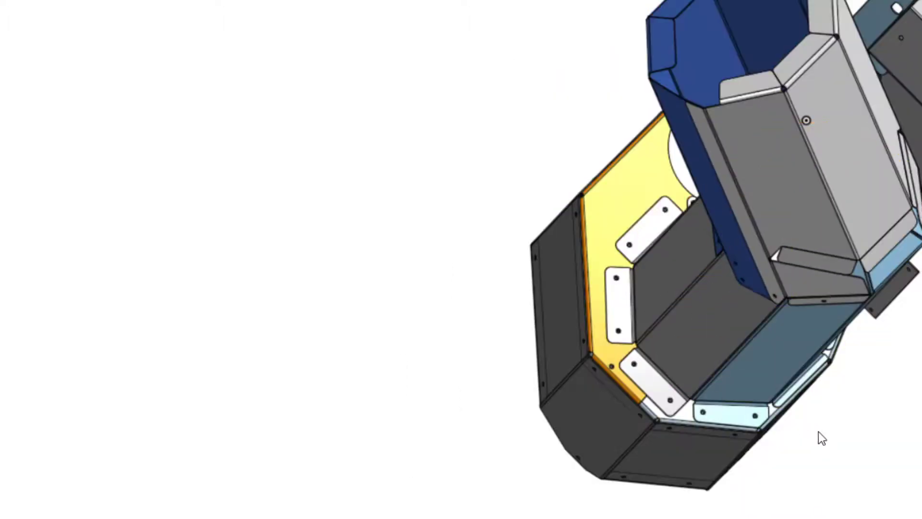
pyautogui.scroll(1, 785, 431)
pyautogui.scroll(-2, 384, 310)
pyautogui.scroll(5, 720, 312)
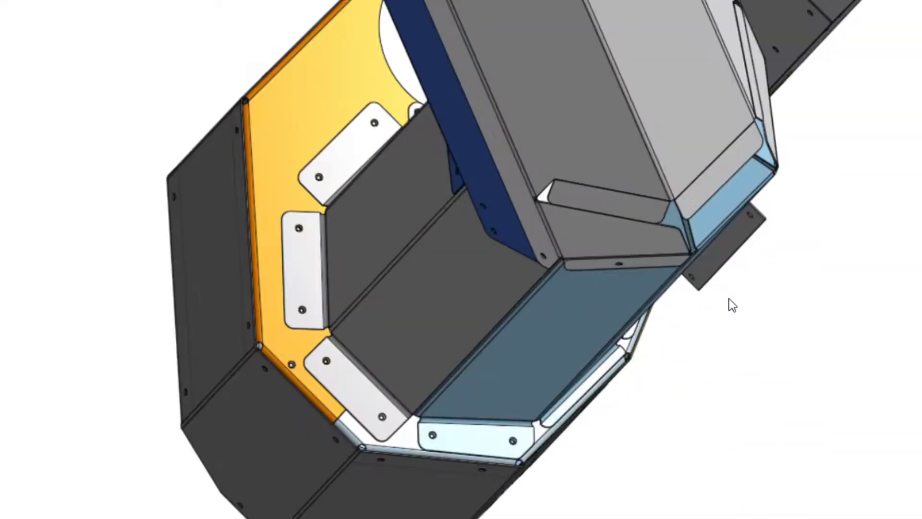
# Step: Inspect the light blue slotted end panel's outline, slots and fastener holes beneath the duct's bent tabs
pyautogui.moveTo(630, 347); pyautogui.dragTo(724, 357, button='right')
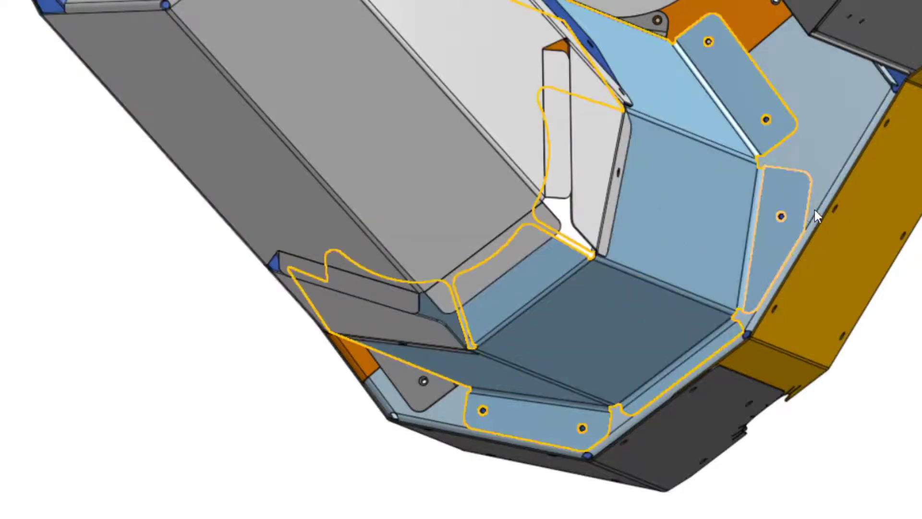
pyautogui.click(826, 182)
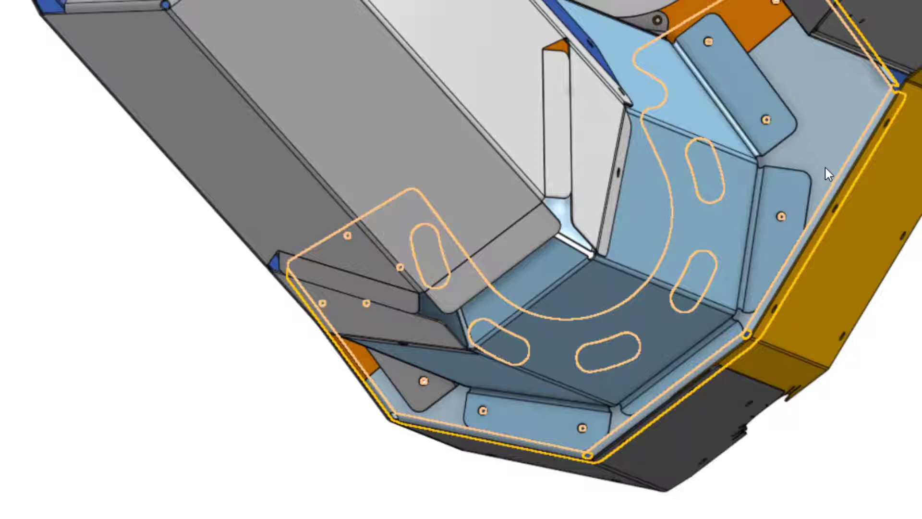
pyautogui.moveTo(834, 168); pyautogui.dragTo(881, 196, button='right')
pyautogui.scroll(-5, 880, 201)
pyautogui.scroll(6, 790, 54)
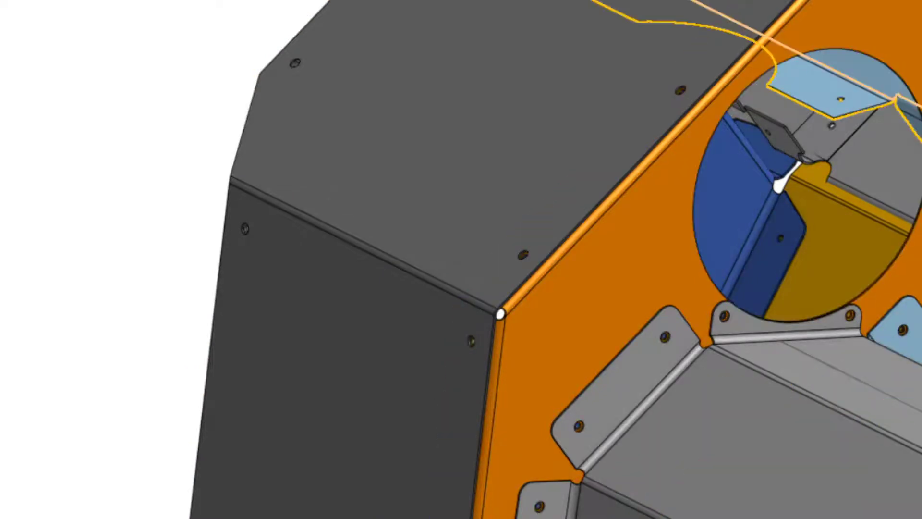
# Step: Examine the orange end panel's perimeter flange, round opening and side tabs against the dark octagonal housing
pyautogui.scroll(-3, 555, 259)
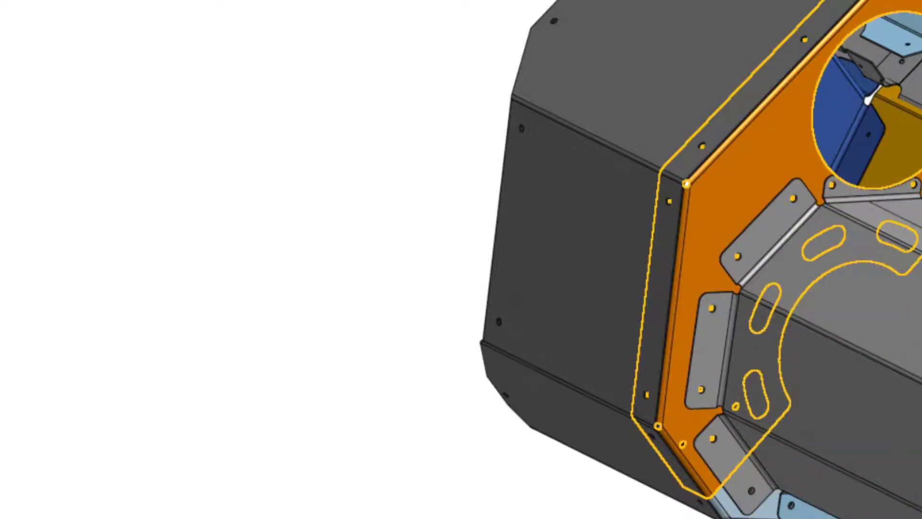
pyautogui.scroll(-2, 385, 138)
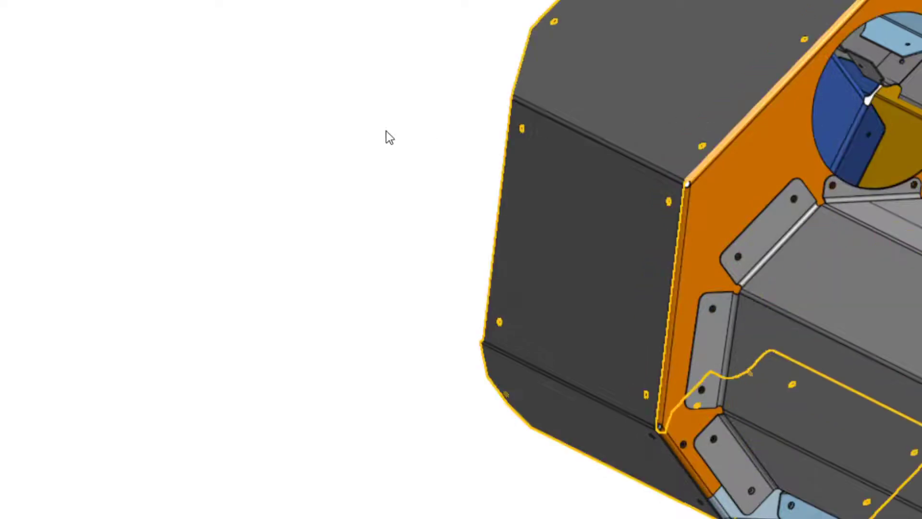
pyautogui.scroll(-5, 299, 155)
pyautogui.scroll(5, 468, 125)
pyautogui.scroll(2, 450, 129)
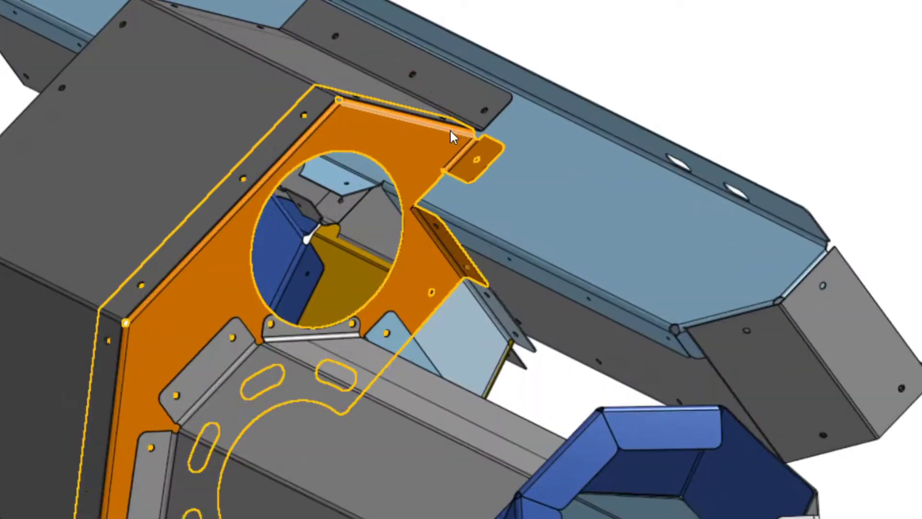
pyautogui.scroll(-2, 449, 129)
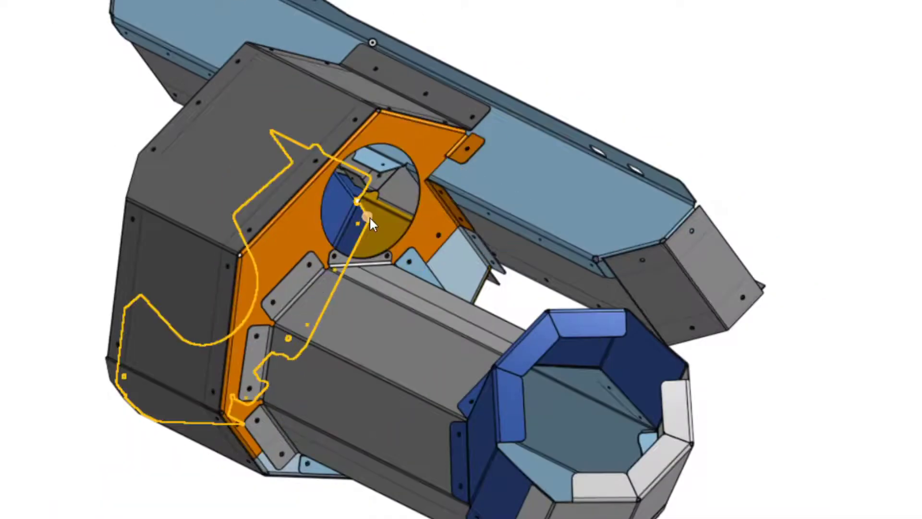
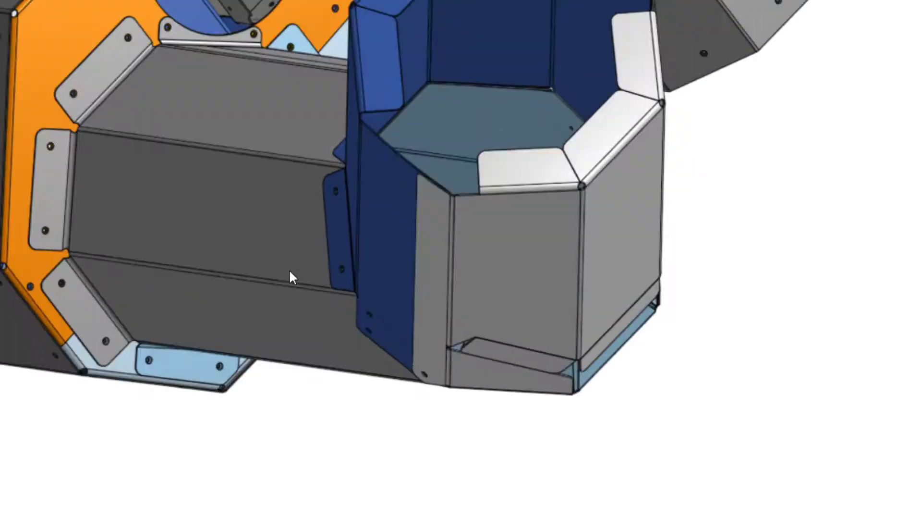
# Step: Trace the grey duct panel from its tabs on the orange end panel to its joint with the blue section
pyautogui.scroll(-4, 234, 203)
pyautogui.scroll(5, 156, 72)
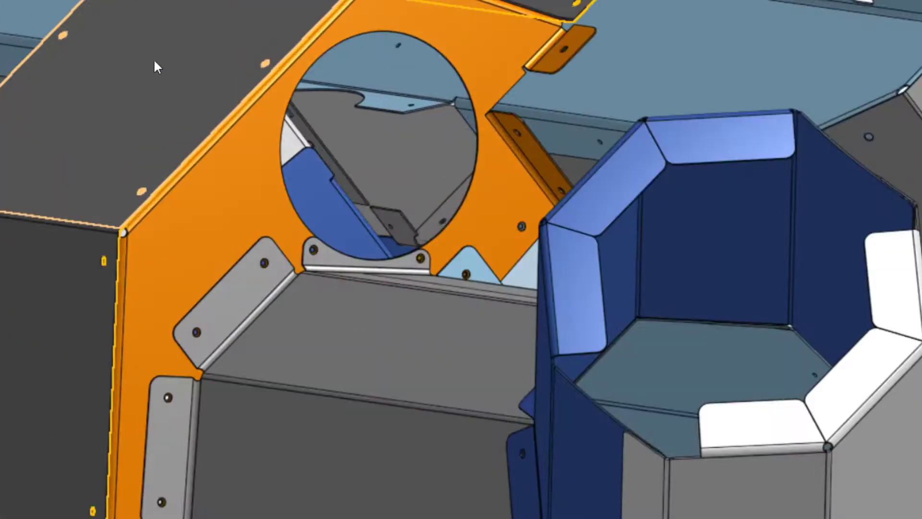
pyautogui.scroll(-3, 181, 124)
pyautogui.scroll(2, 164, 400)
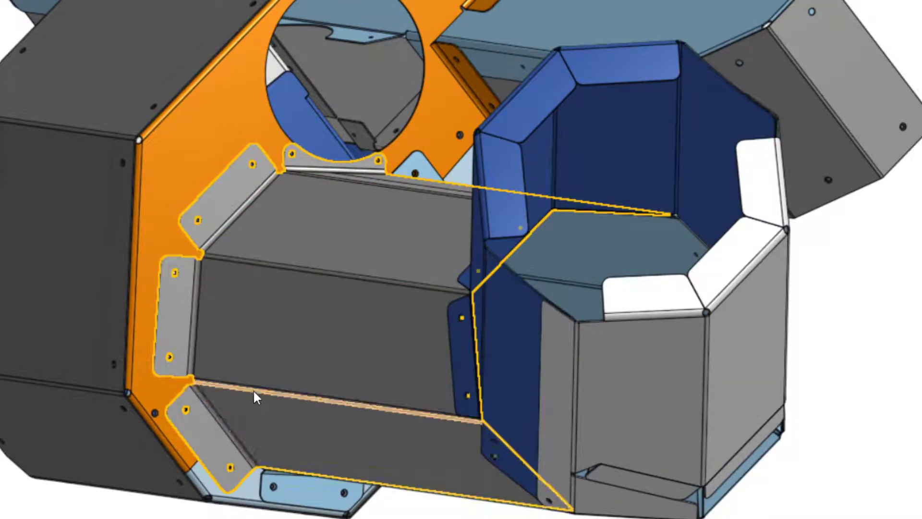
pyautogui.scroll(3, 288, 361)
pyautogui.scroll(-3, 308, 342)
pyautogui.scroll(3, 384, 317)
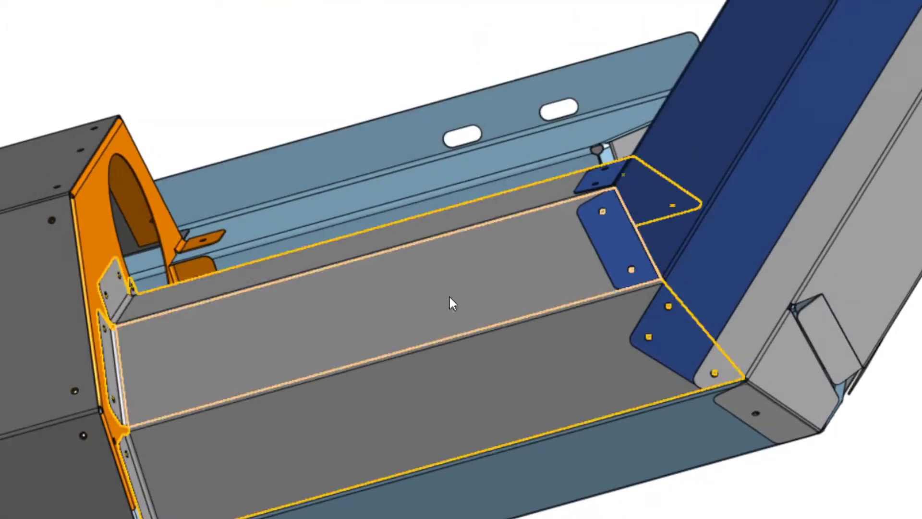
# Step: Compare the duct's two ends, checking the grey edge strip at the blue joint and the small tab beside the round opening
pyautogui.scroll(-3, 454, 305)
pyautogui.scroll(3, 456, 302)
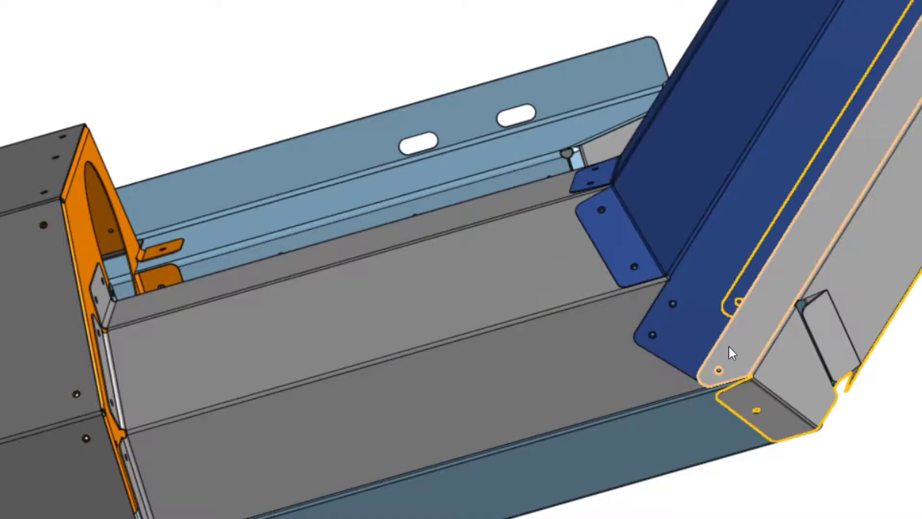
pyautogui.scroll(-2, 662, 341)
pyautogui.moveTo(486, 383); pyautogui.dragTo(269, 424, button='right')
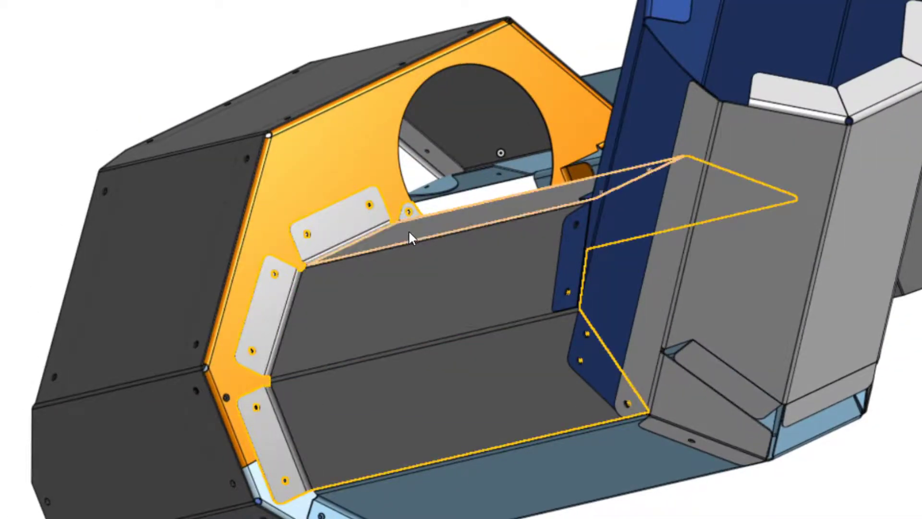
pyautogui.moveTo(410, 236); pyautogui.dragTo(388, 290, button='right')
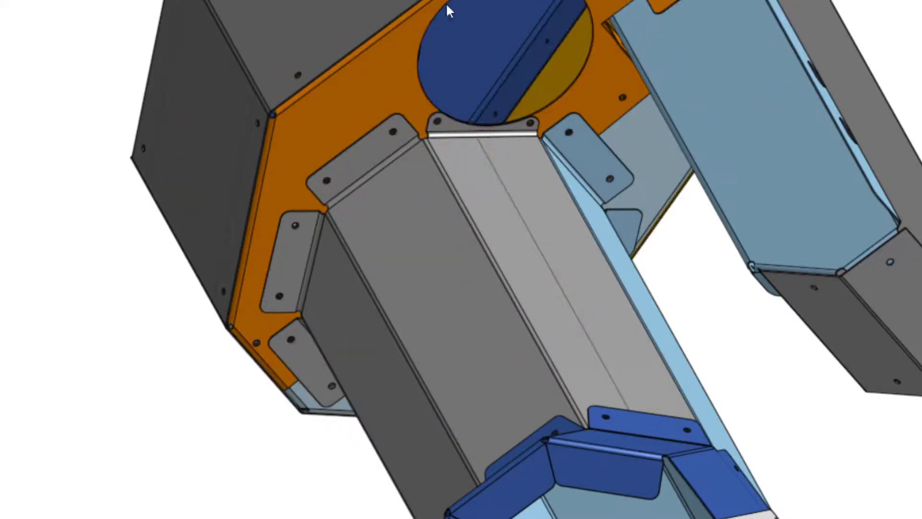
# Step: Review the grey duct panel's bend lines and long edges between the housing and the angled blue section
pyautogui.moveTo(432, 335); pyautogui.dragTo(475, 313, button='middle')
pyautogui.scroll(2, 480, 313)
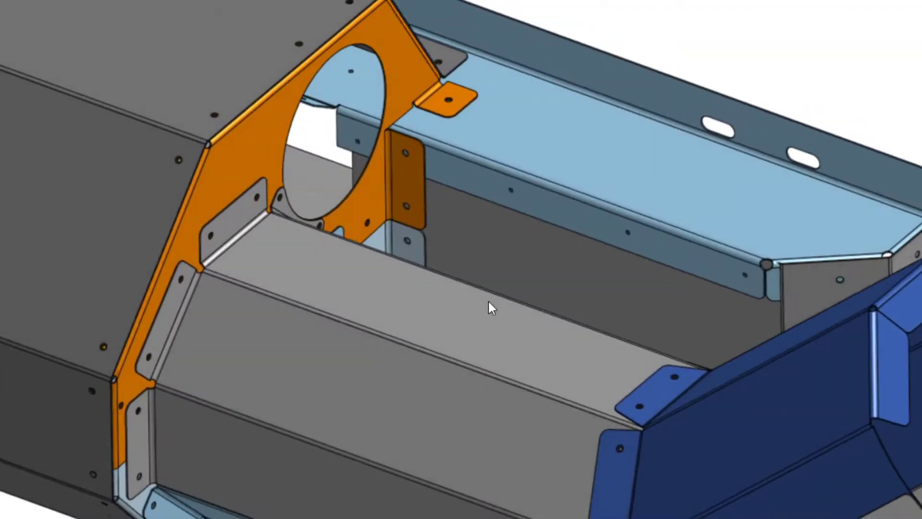
pyautogui.scroll(-2, 485, 294)
pyautogui.scroll(-3, 485, 298)
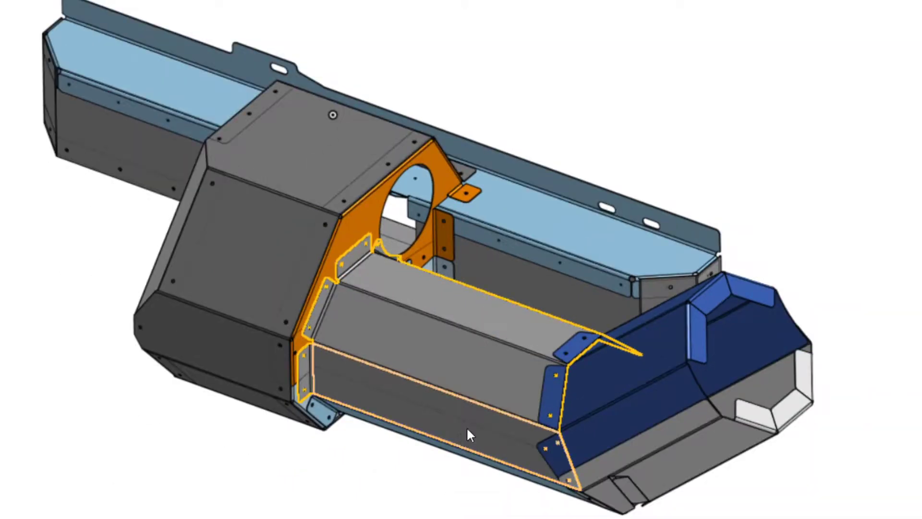
pyautogui.moveTo(466, 427); pyautogui.dragTo(502, 375, button='middle')
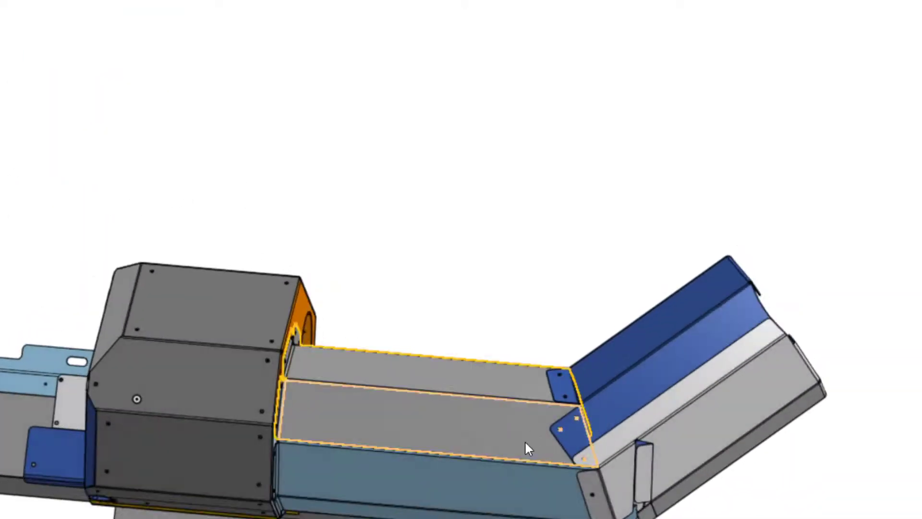
pyautogui.scroll(-1, 503, 475)
pyautogui.scroll(5, 503, 475)
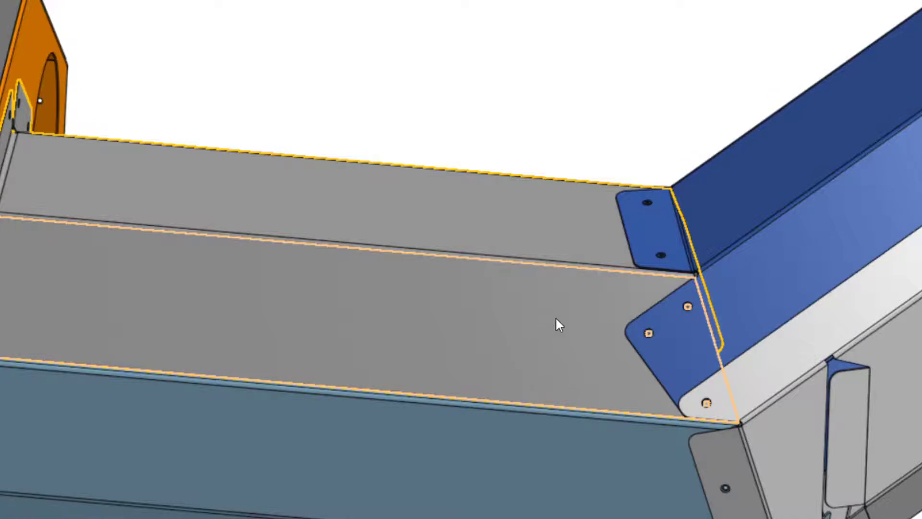
# Step: Examine the blue panel's rim flanges and the fastening tabs that overlap the grey duct panel at the angled joint
pyautogui.moveTo(555, 316); pyautogui.dragTo(609, 329, button='middle')
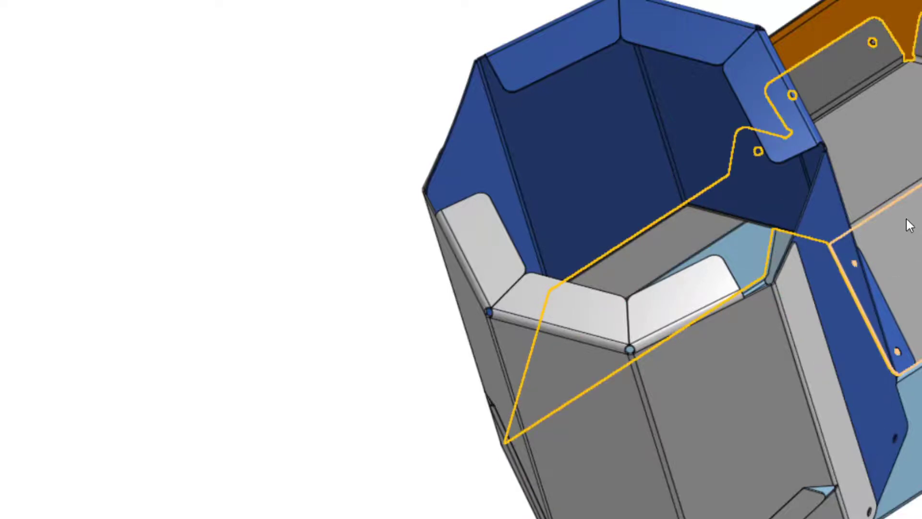
pyautogui.scroll(-5, 892, 219)
pyautogui.moveTo(904, 217); pyautogui.dragTo(915, 246, button='right')
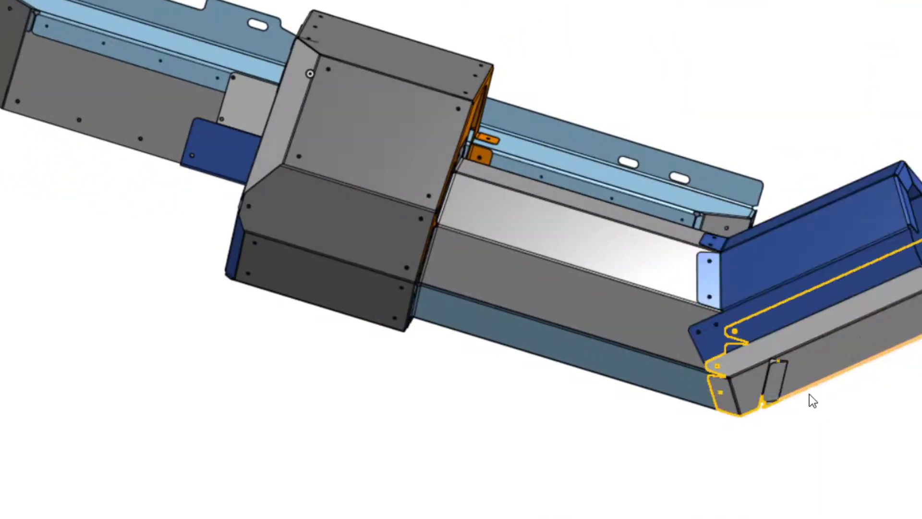
pyautogui.scroll(6, 747, 359)
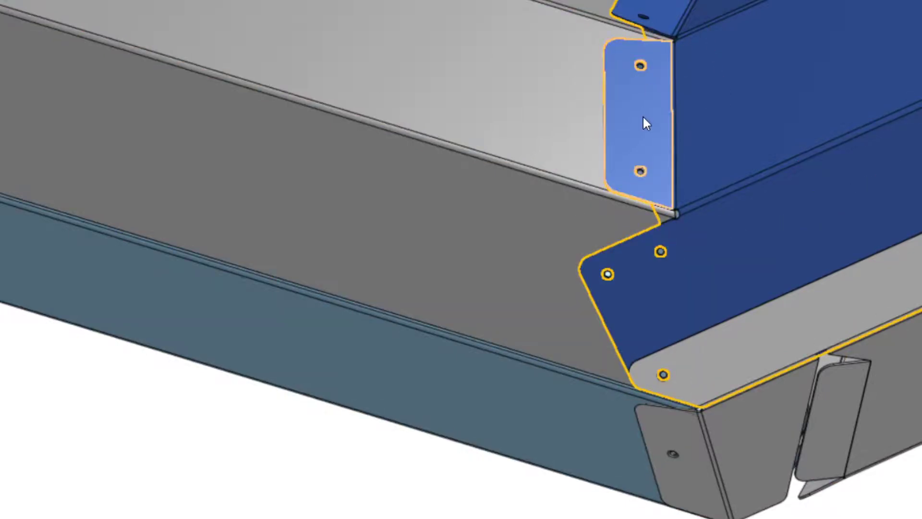
pyautogui.click(643, 52)
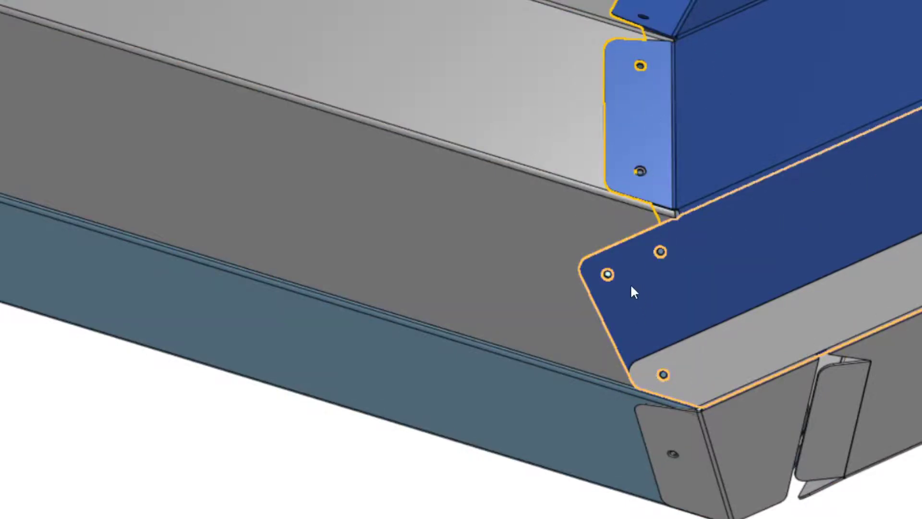
pyautogui.scroll(-3, 631, 284)
# Step: Inspect the blue panel's row of joint tabs from several angles, including the alignment of fastener holes with the grey duct panel
pyautogui.moveTo(679, 281); pyautogui.dragTo(559, 328, button='middle')
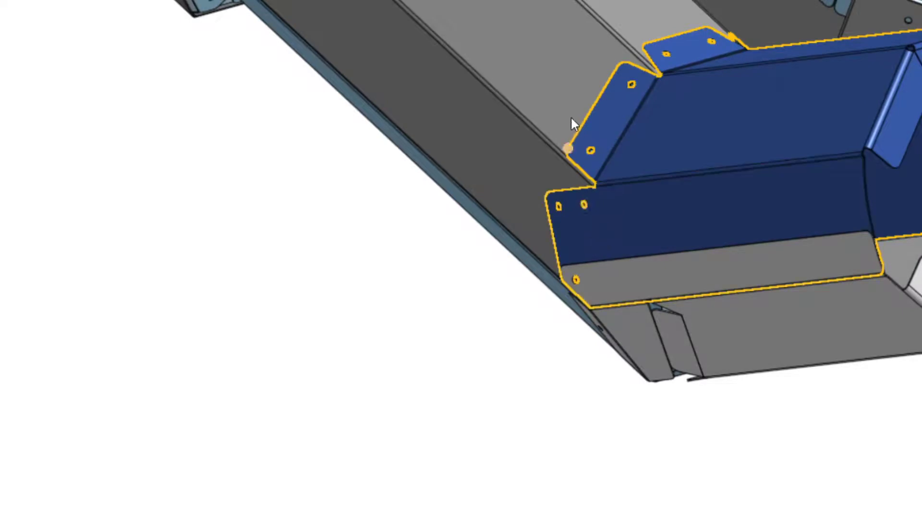
pyautogui.moveTo(710, 39); pyautogui.dragTo(742, 31, button='middle')
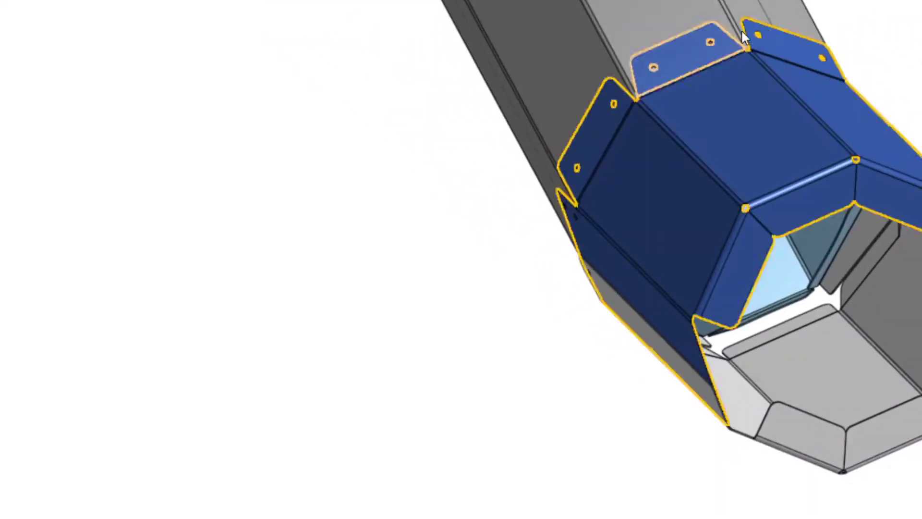
pyautogui.moveTo(670, 109); pyautogui.dragTo(667, 87, button='middle')
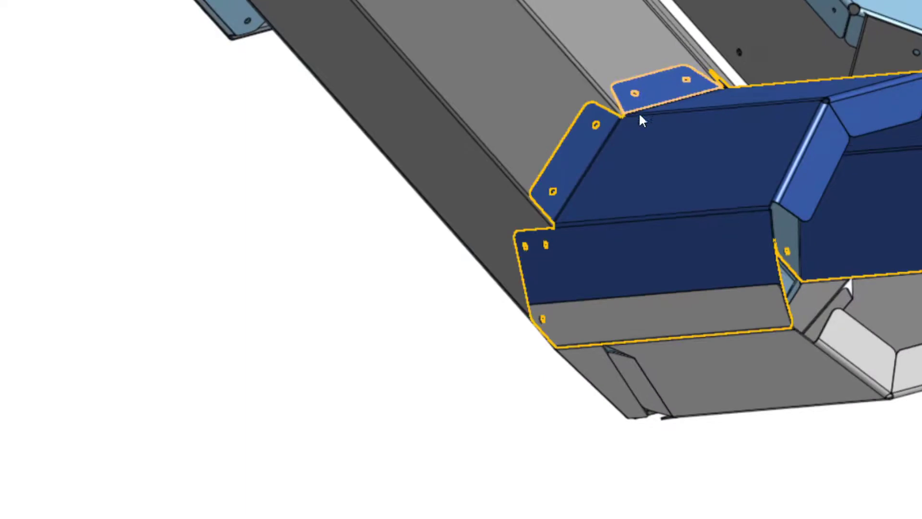
pyautogui.moveTo(682, 169); pyautogui.dragTo(647, 148, button='middle')
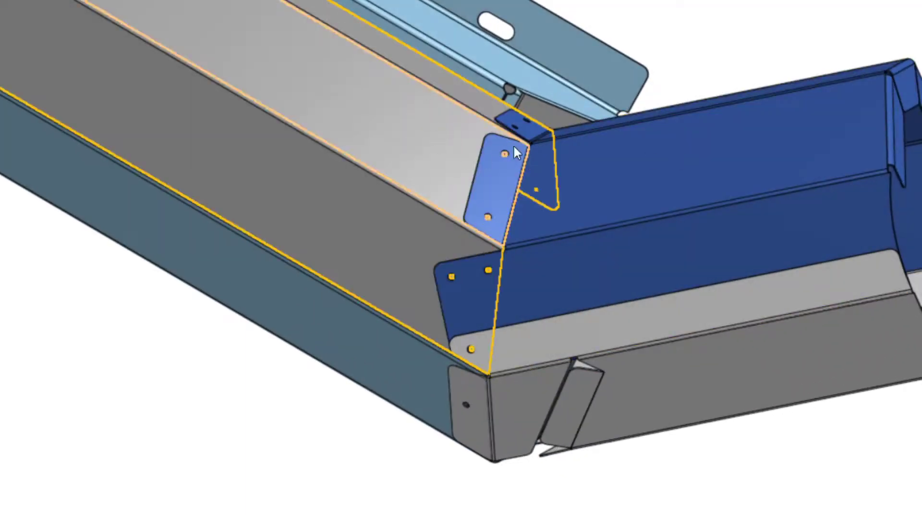
pyautogui.moveTo(488, 222); pyautogui.dragTo(501, 274, button='middle')
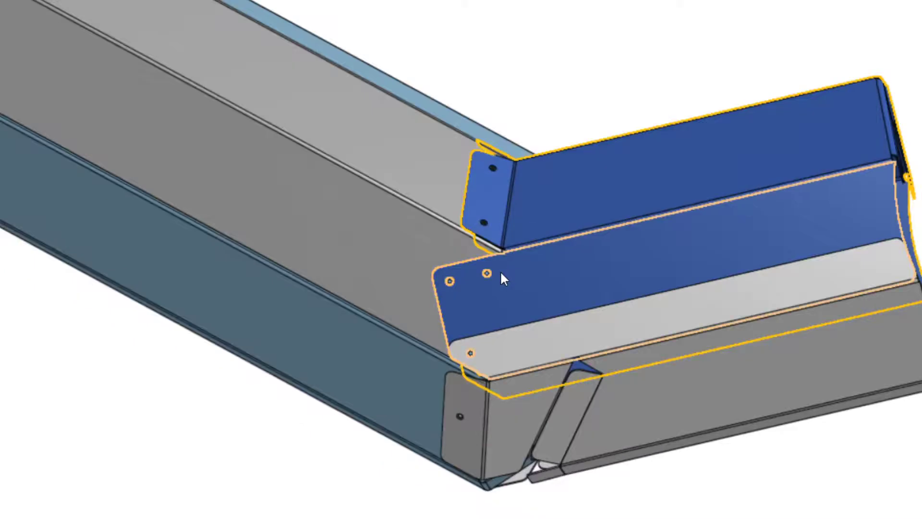
pyautogui.scroll(5, 500, 270)
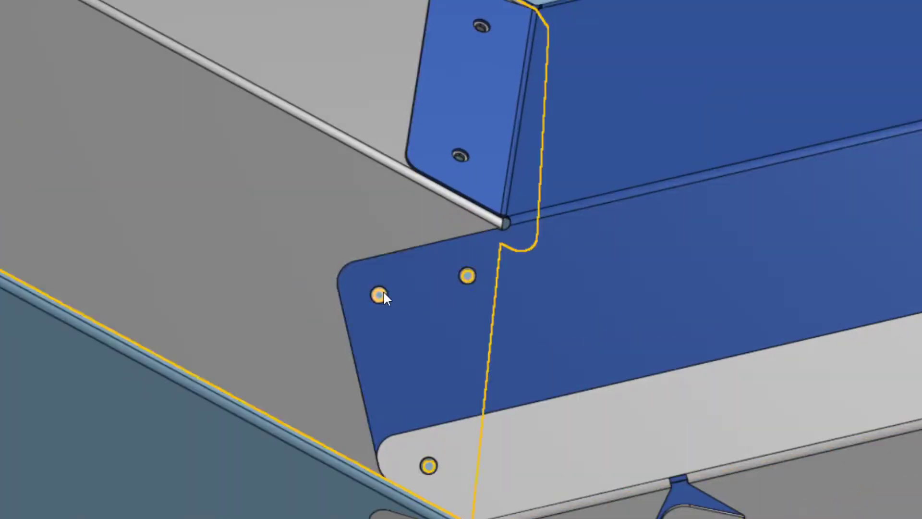
# Step: Check the overlap of the blue and grey panels along the angled duct section up to its open, flanged end
pyautogui.scroll(-4, 382, 291)
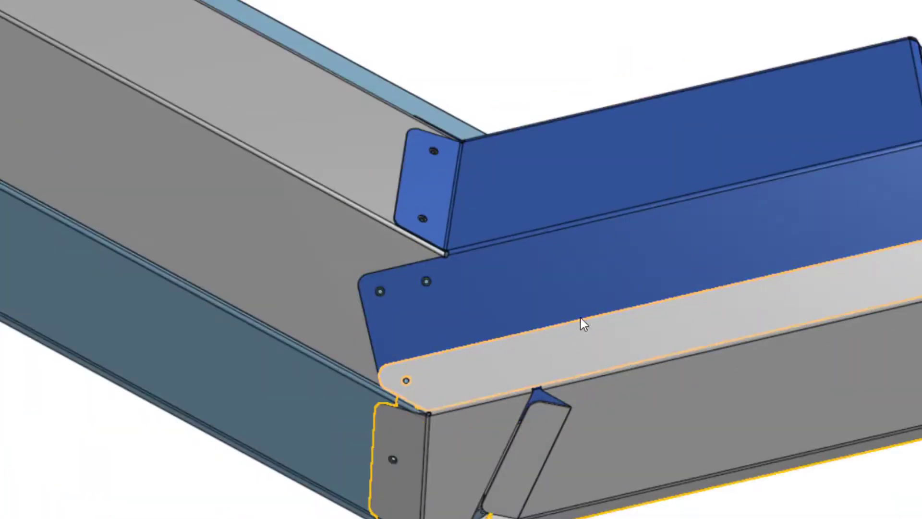
pyautogui.moveTo(567, 310); pyautogui.dragTo(431, 315, button='middle')
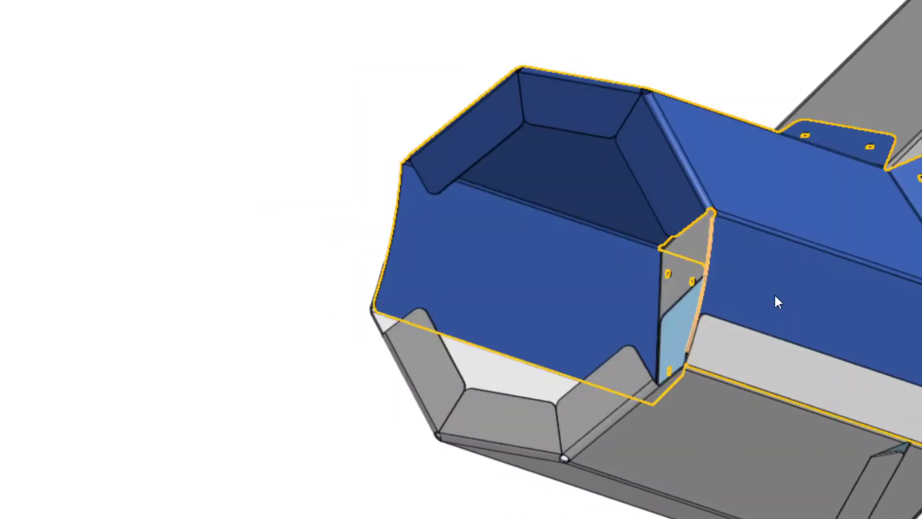
pyautogui.moveTo(768, 298); pyautogui.dragTo(641, 295, button='middle')
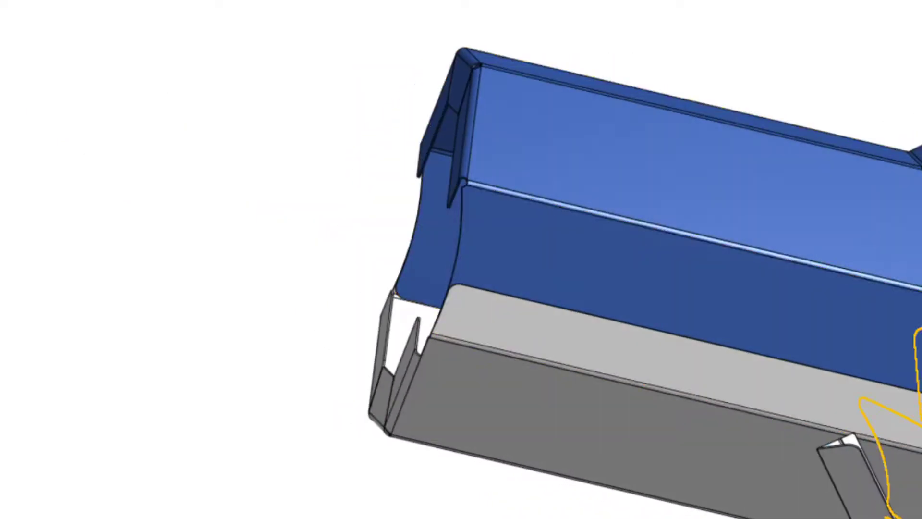
# Step: Examine the underside of the duct bend, including the grey panel's folded flap, open corner gap and single-hole corner tabs
pyautogui.moveTo(855, 352); pyautogui.dragTo(921, 321, button='middle')
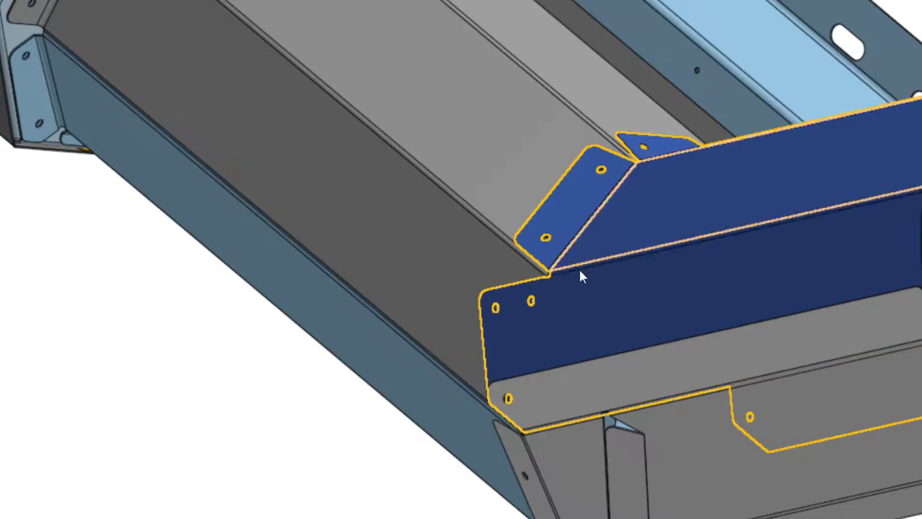
pyautogui.moveTo(646, 343); pyautogui.dragTo(683, 273, button='middle')
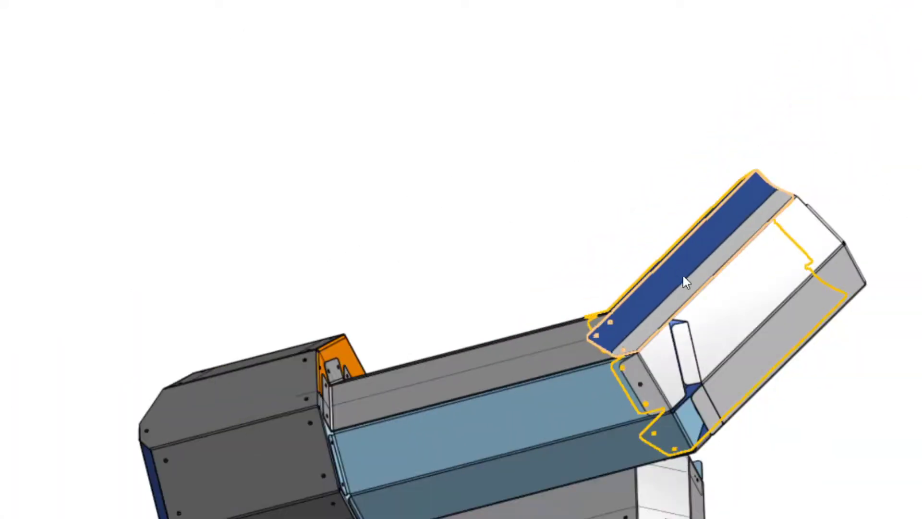
pyautogui.scroll(5, 800, 367)
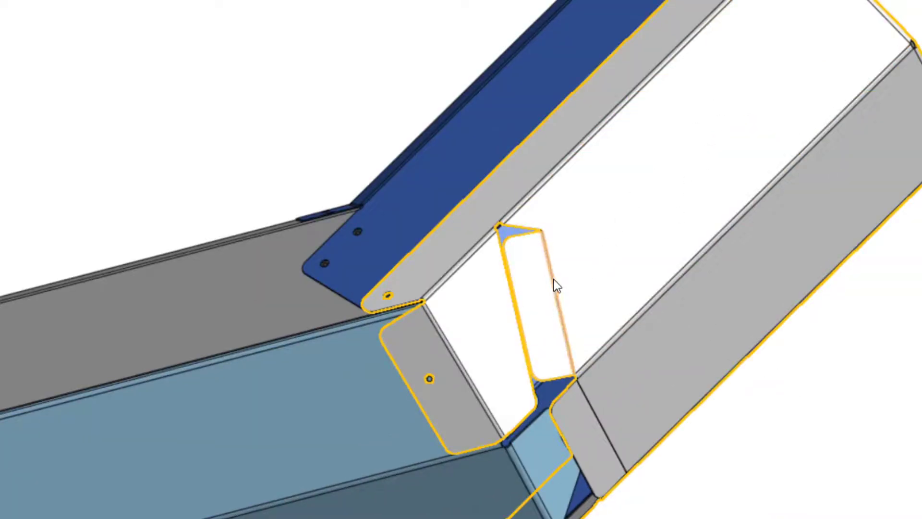
pyautogui.moveTo(568, 289); pyautogui.dragTo(613, 289, button='middle')
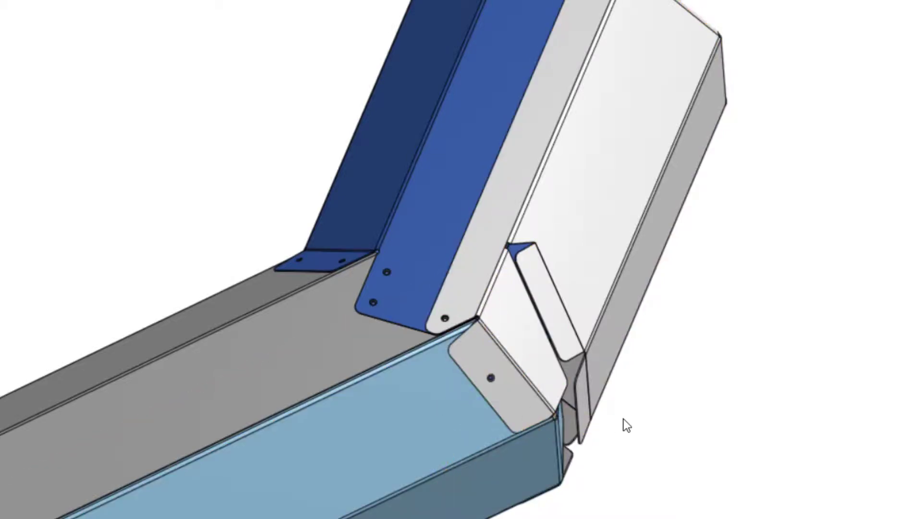
pyautogui.moveTo(624, 426); pyautogui.dragTo(541, 358, button='middle')
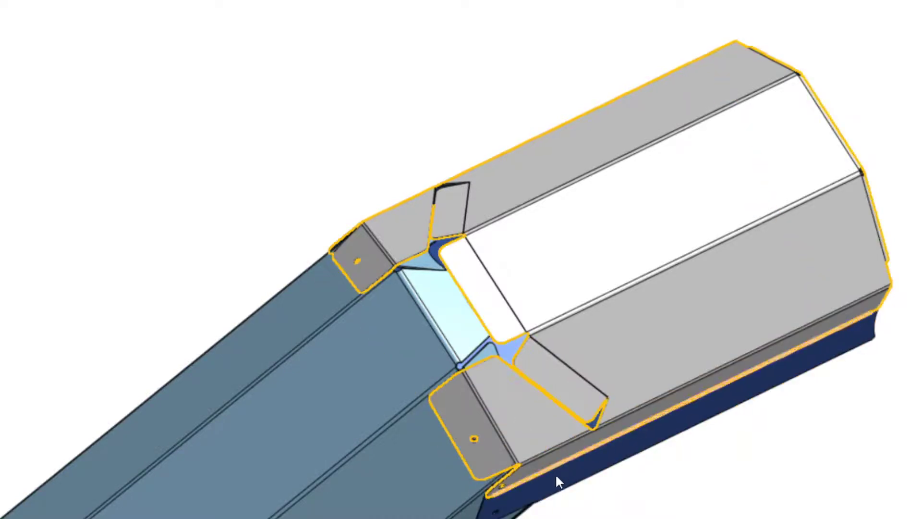
pyautogui.moveTo(505, 353); pyautogui.dragTo(629, 472, button='middle')
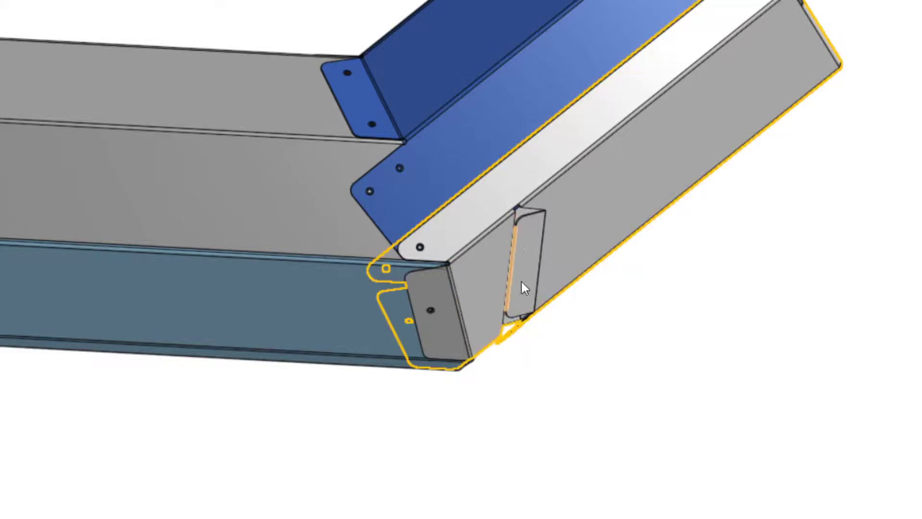
pyautogui.moveTo(580, 335); pyautogui.dragTo(526, 275, button='right')
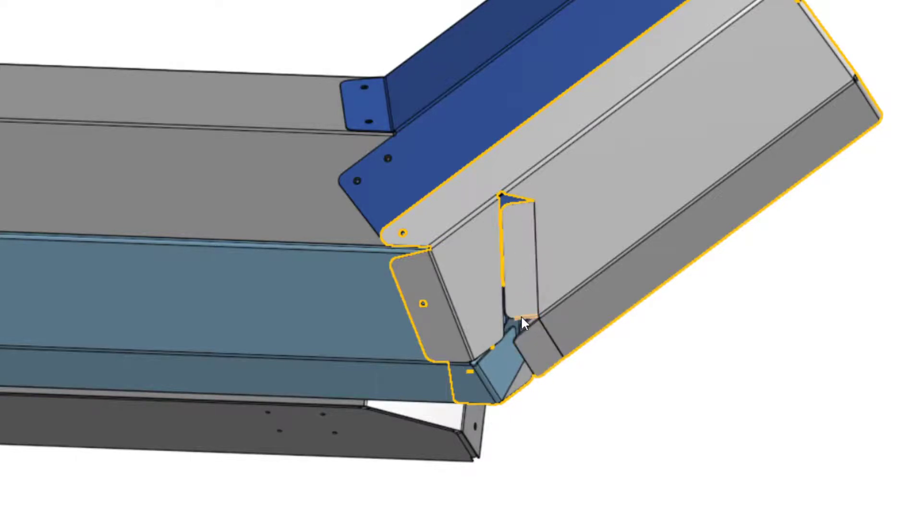
pyautogui.moveTo(520, 315); pyautogui.dragTo(537, 334, button='right')
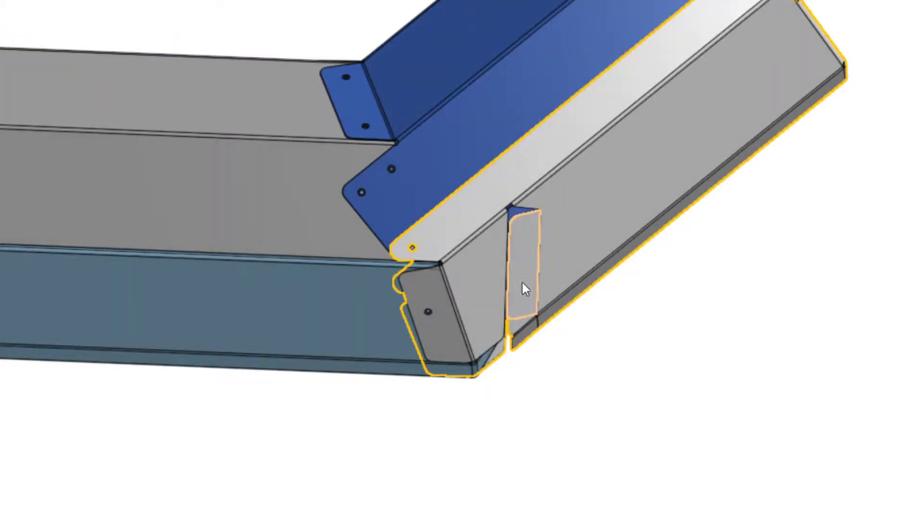
pyautogui.moveTo(541, 315); pyautogui.dragTo(509, 211, button='right')
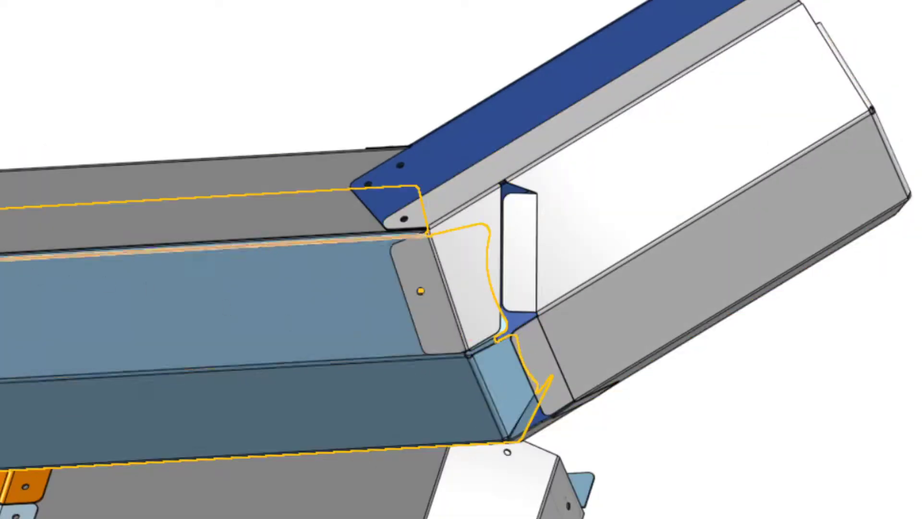
pyautogui.moveTo(280, 321); pyautogui.dragTo(201, 329, button='right')
# Step: Look into the duct's open end at the slotted plate and check the grey panel's end flanges and corner reliefs
pyautogui.scroll(8, 468, 275)
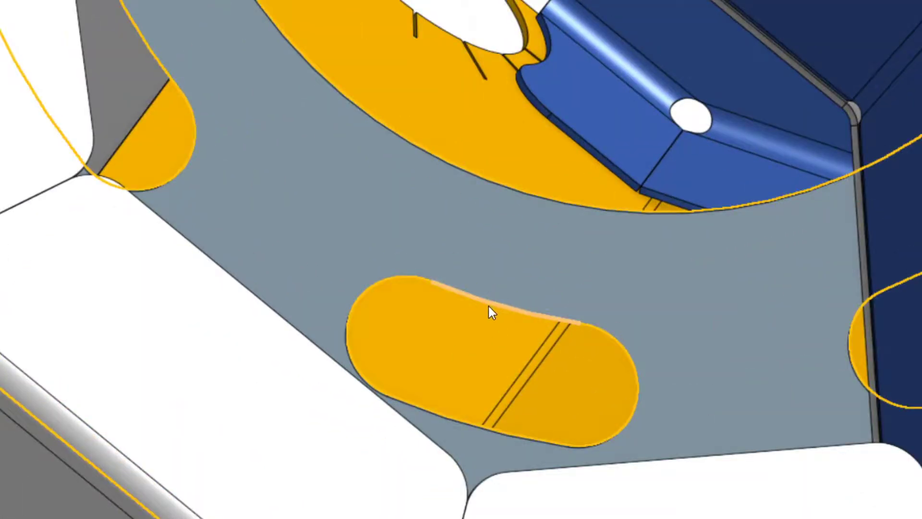
pyautogui.scroll(-3, 488, 306)
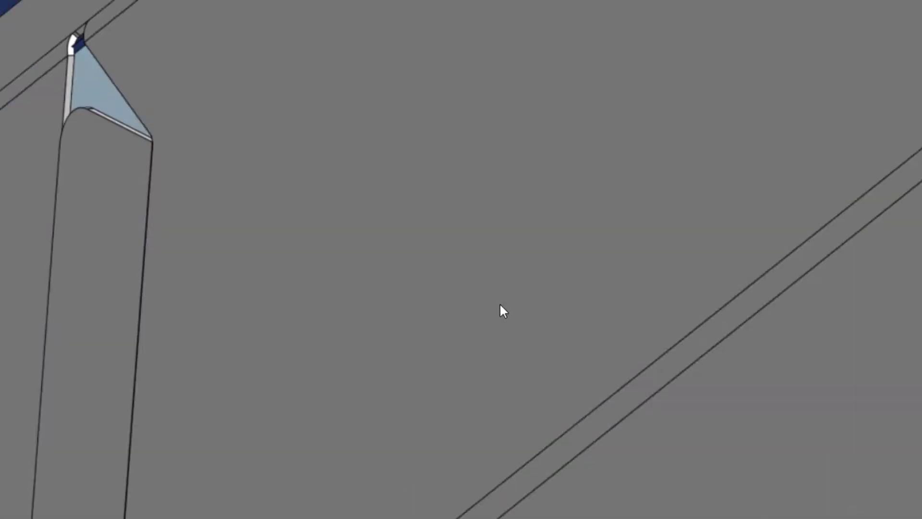
pyautogui.scroll(-3, 494, 283)
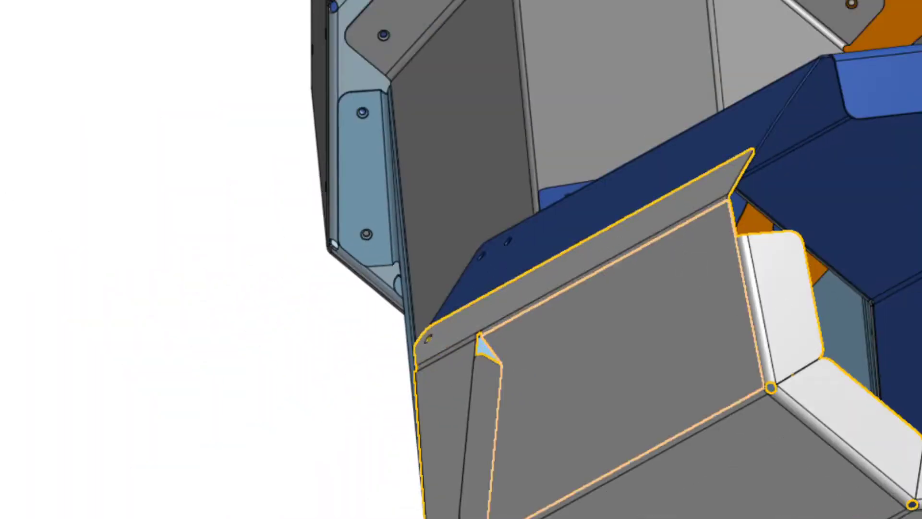
pyautogui.scroll(-5, 859, 255)
pyautogui.moveTo(880, 245); pyautogui.dragTo(915, 307, button='middle')
pyautogui.scroll(5, 814, 352)
pyautogui.scroll(3, 814, 350)
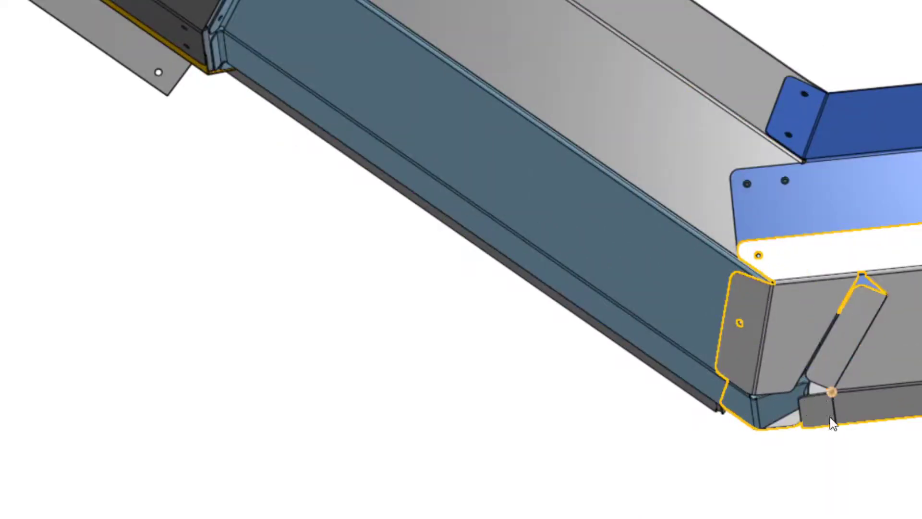
# Step: Compare the blue and grey halves of the angled section from the bend tabs to the flanged outlet
pyautogui.moveTo(899, 338); pyautogui.dragTo(869, 305, button='middle')
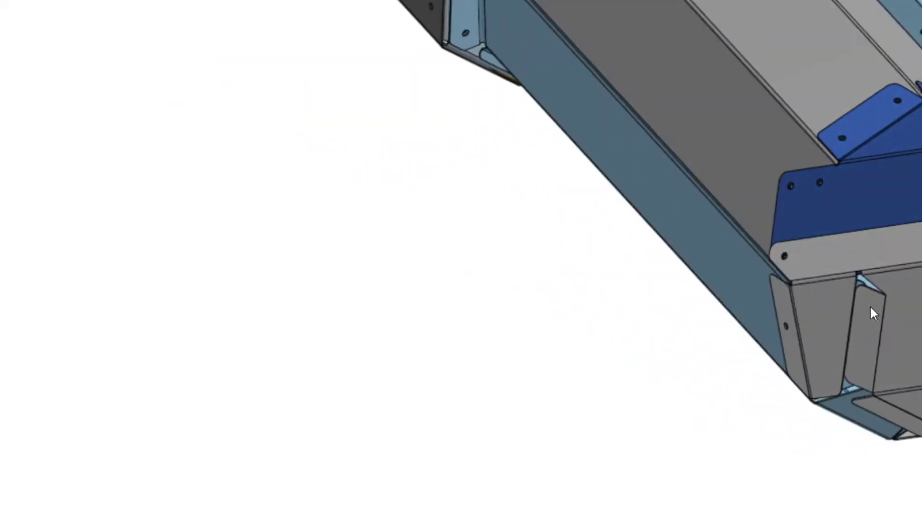
pyautogui.scroll(-6, 871, 308)
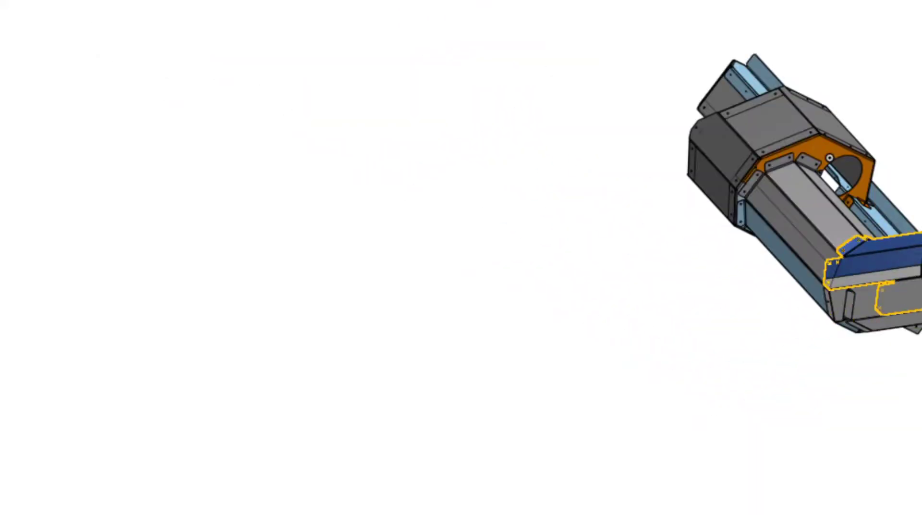
pyautogui.moveTo(906, 280); pyautogui.dragTo(897, 276, button='middle')
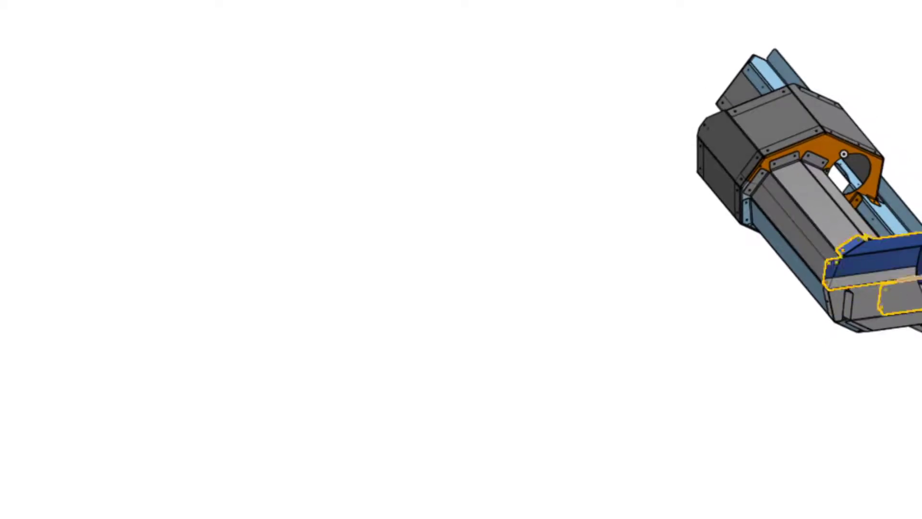
pyautogui.moveTo(897, 276); pyautogui.dragTo(905, 321, button='right')
pyautogui.scroll(10, 893, 221)
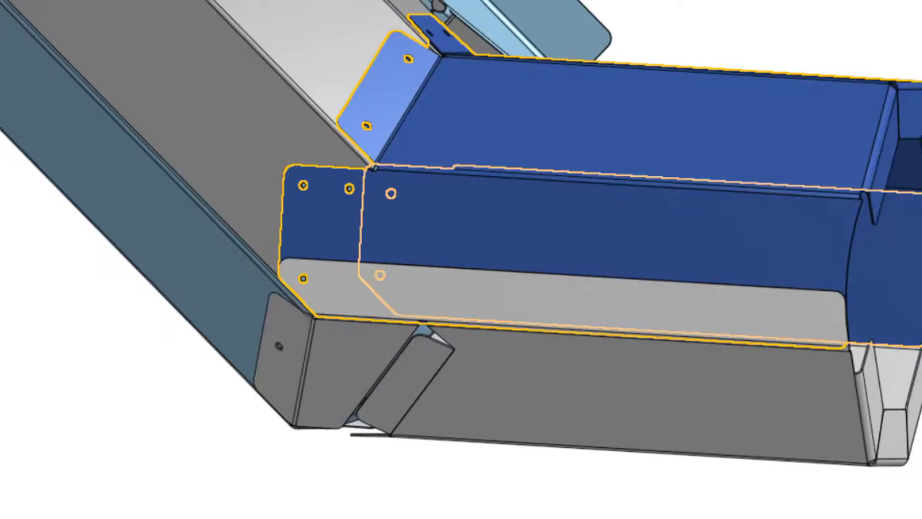
pyautogui.moveTo(908, 226); pyautogui.dragTo(827, 241, button='right')
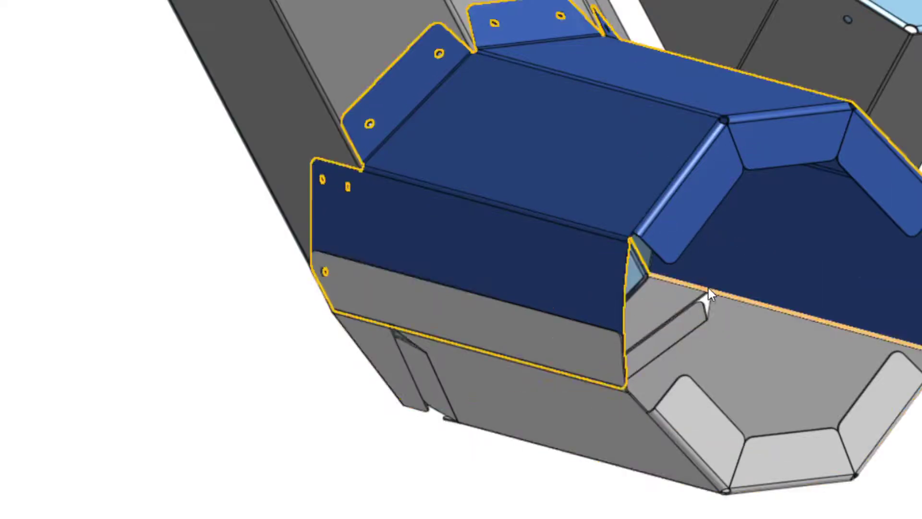
# Step: Inspect the grey side strip overlapping the blue panel and the folded flap beneath it along the angled section
pyautogui.scroll(2, 757, 302)
pyautogui.scroll(-6, 754, 293)
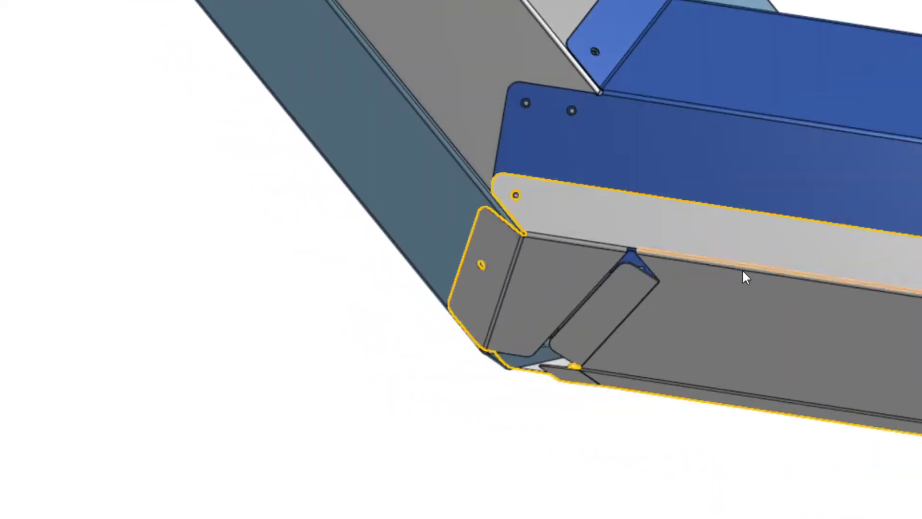
pyautogui.scroll(2, 914, 250)
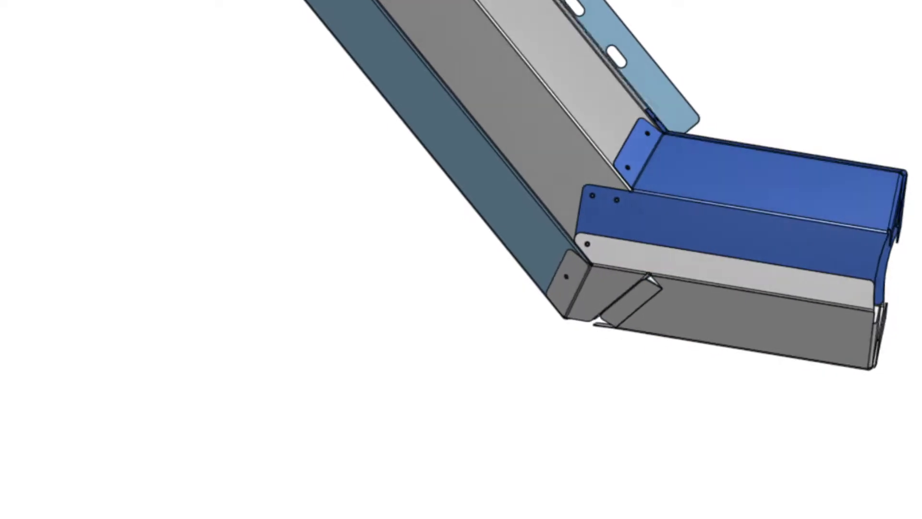
pyautogui.scroll(2, 881, 282)
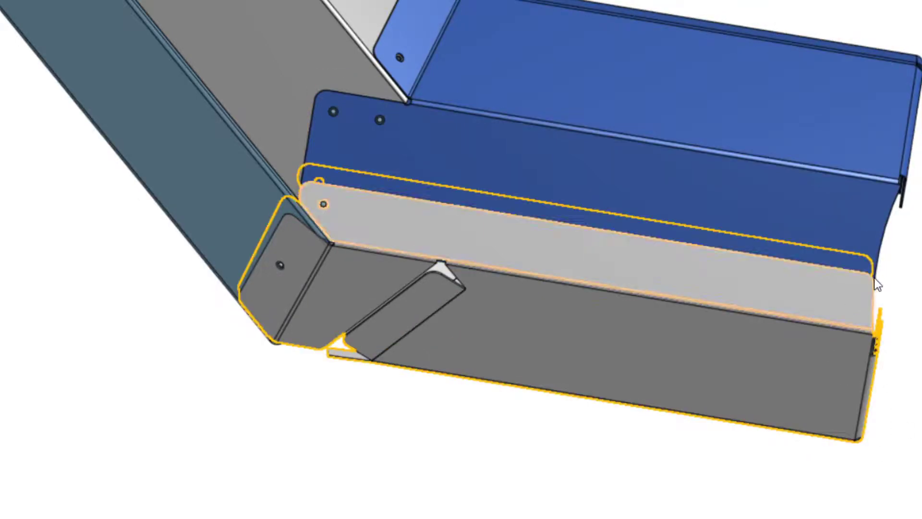
pyautogui.moveTo(874, 278); pyautogui.dragTo(875, 260, button='middle')
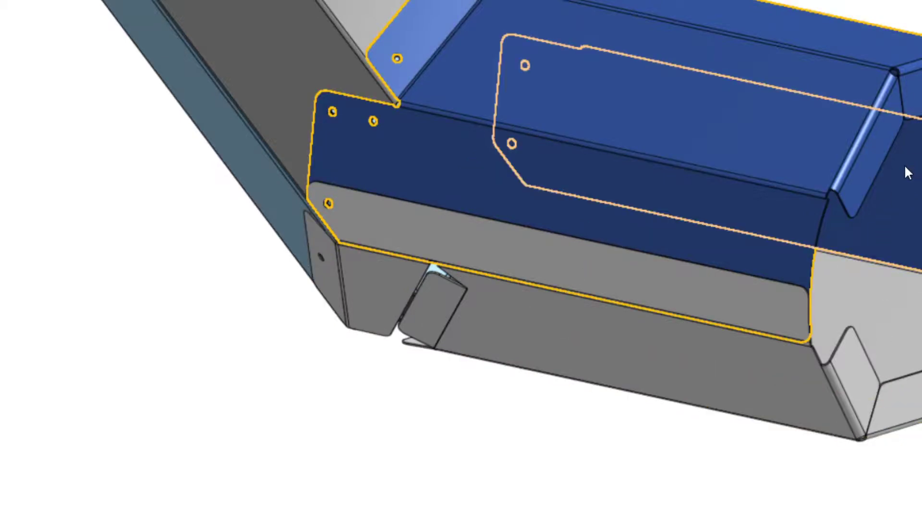
pyautogui.scroll(-3, 796, 181)
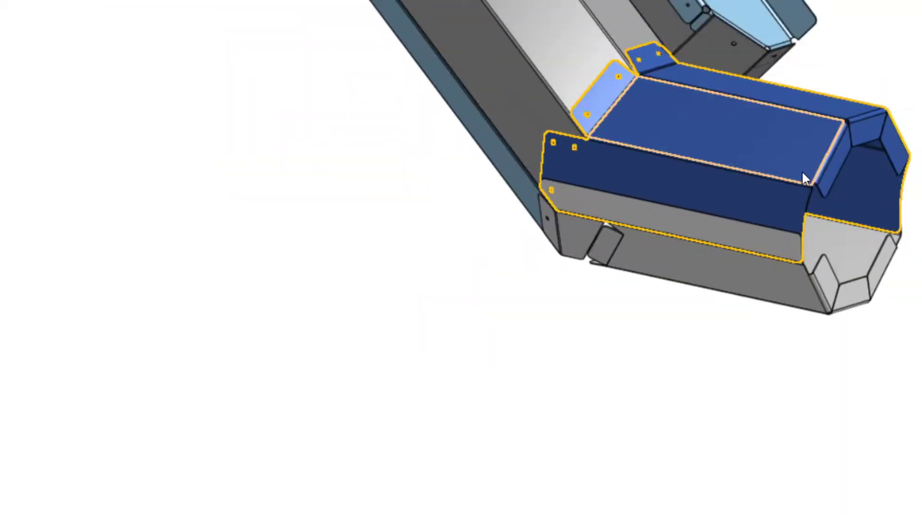
pyautogui.scroll(-5, 801, 170)
# Step: Review the whole assembly and the housing's orange end plate where its round opening meets the long channel
pyautogui.moveTo(839, 111); pyautogui.dragTo(764, 119, button='right')
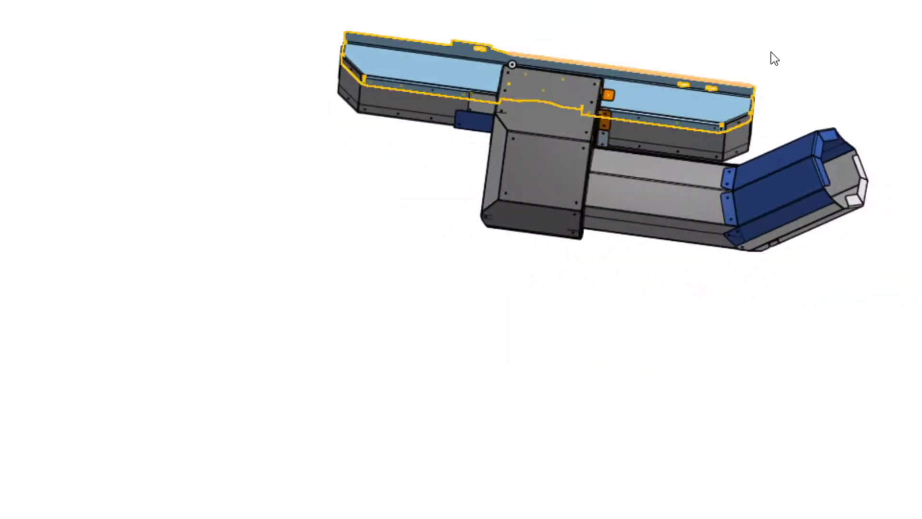
pyautogui.scroll(4, 792, 48)
pyautogui.scroll(1, 770, 74)
pyautogui.moveTo(764, 68); pyautogui.dragTo(751, 82, button='right')
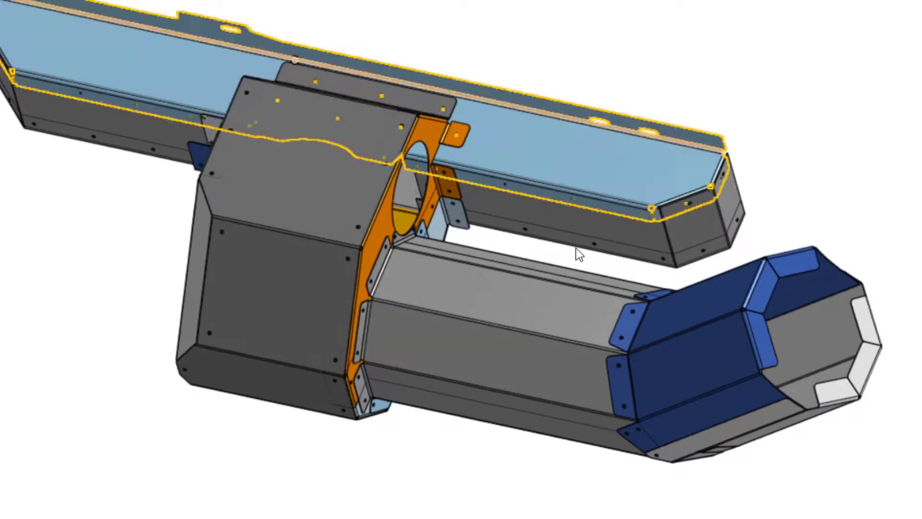
pyautogui.scroll(2, 448, 223)
pyautogui.scroll(2, 448, 220)
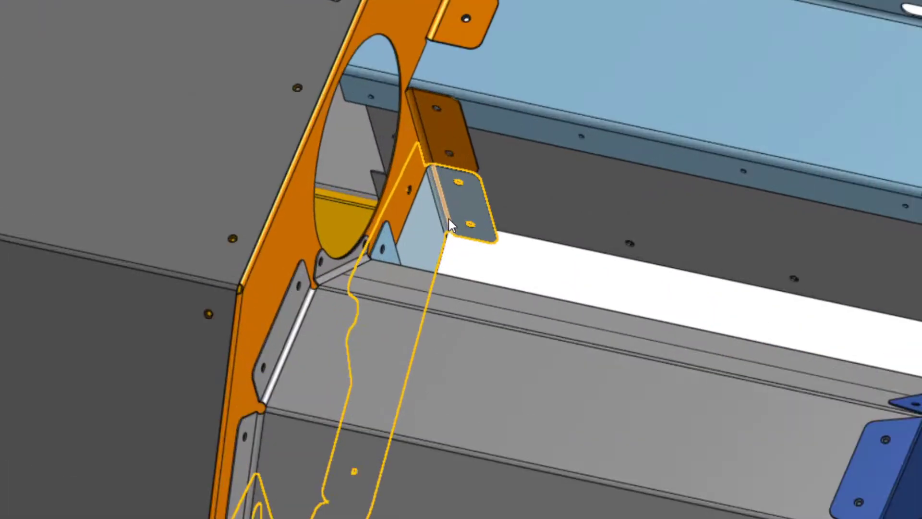
# Step: Inspect the two-hole orange and blue-grey mounting tabs between the housing's end plate and the long channel, including their hole alignment
pyautogui.scroll(2, 438, 202)
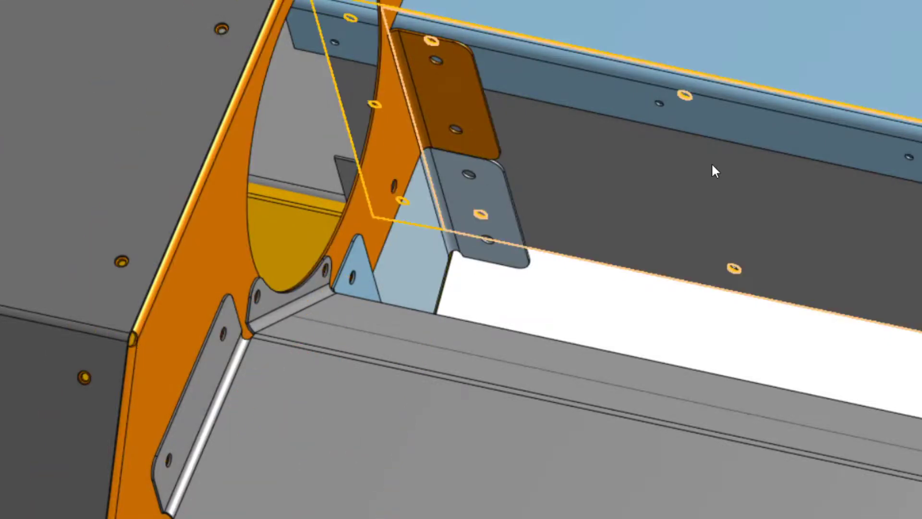
pyautogui.moveTo(710, 178); pyautogui.dragTo(716, 181, button='right')
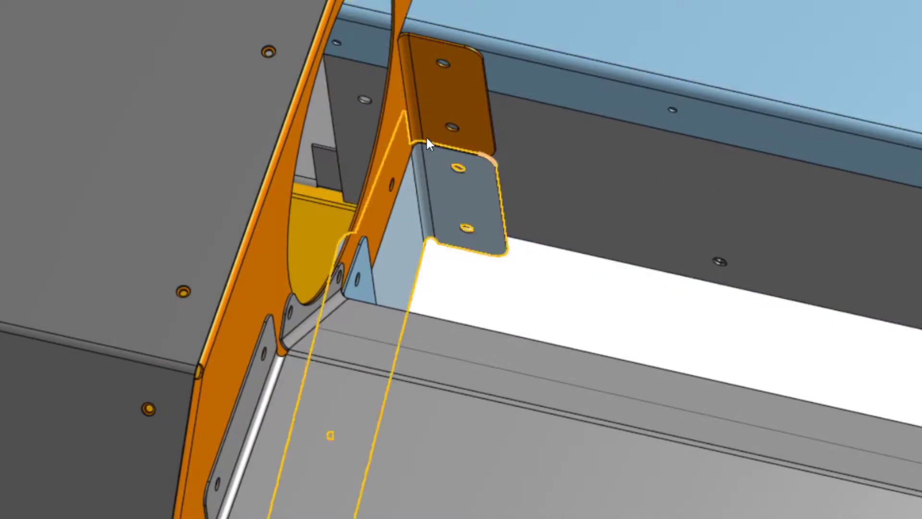
pyautogui.scroll(2, 371, 109)
pyautogui.scroll(3, 372, 115)
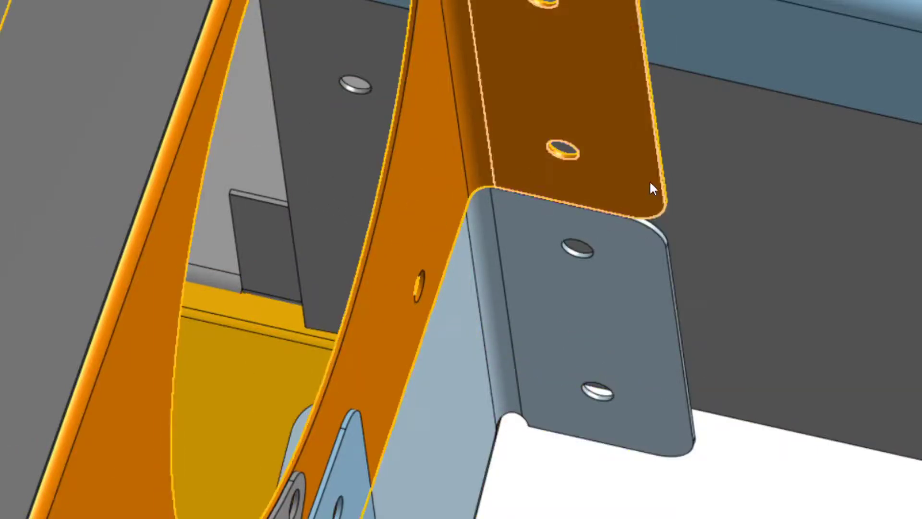
pyautogui.moveTo(689, 176); pyautogui.dragTo(669, 200, button='middle')
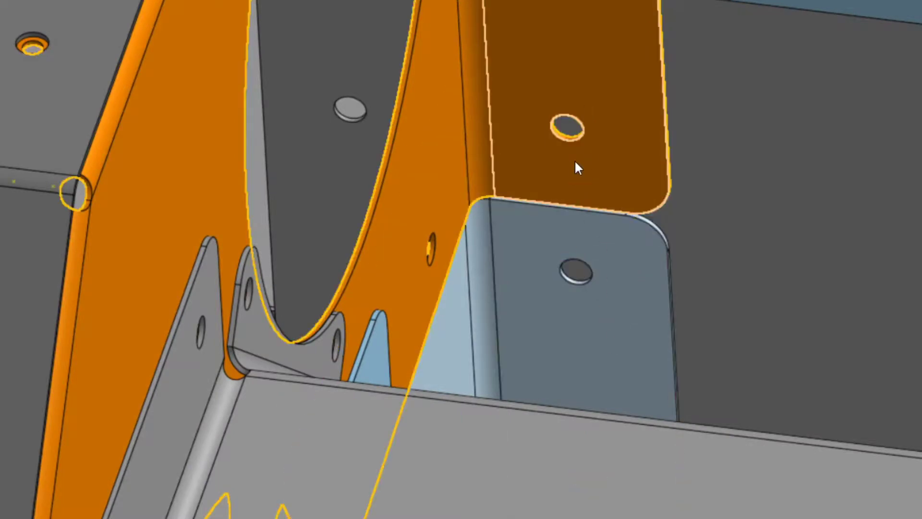
pyautogui.scroll(-3, 678, 174)
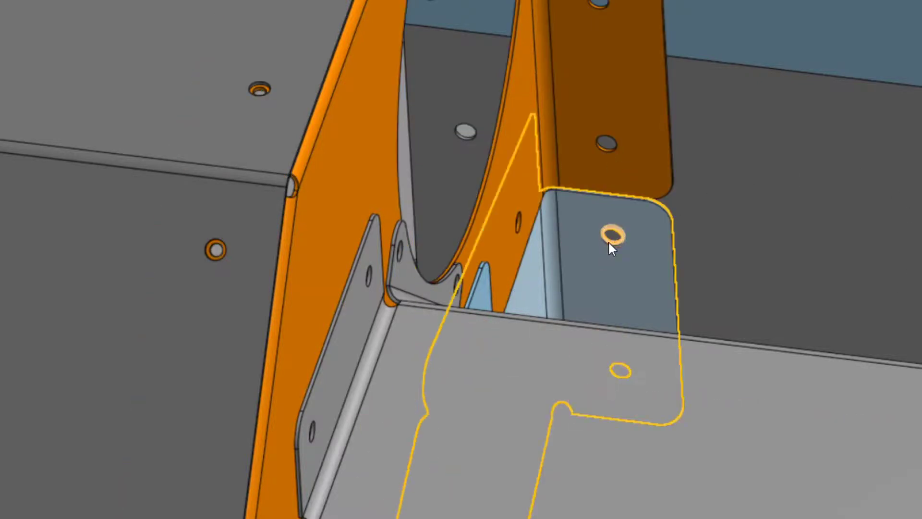
pyautogui.scroll(-5, 707, 19)
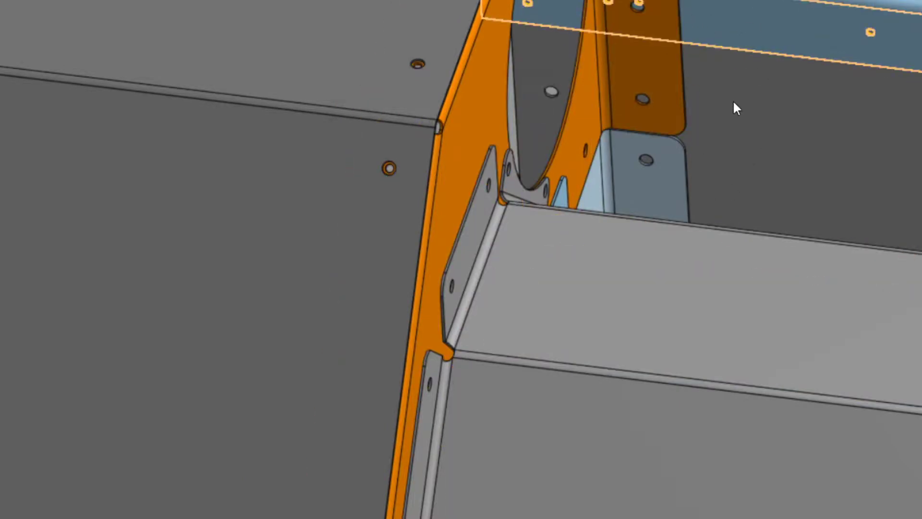
pyautogui.scroll(-5, 733, 113)
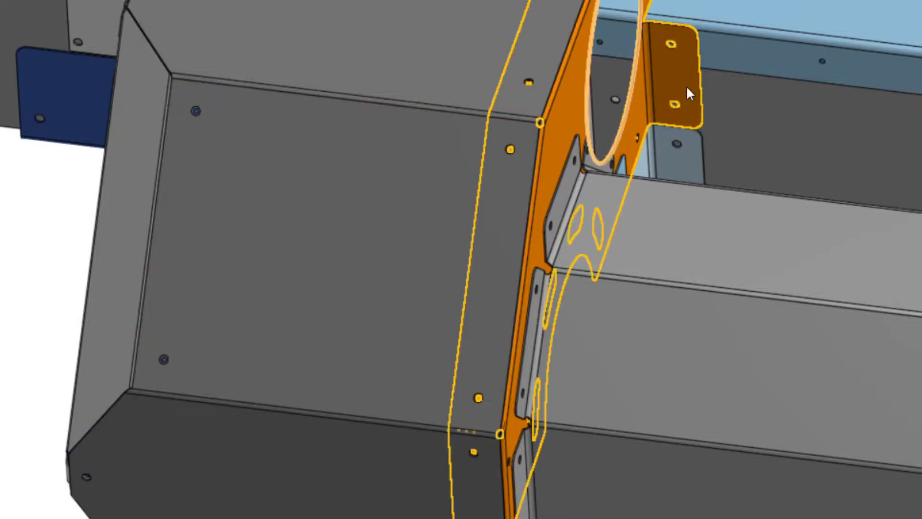
pyautogui.scroll(-2, 694, 159)
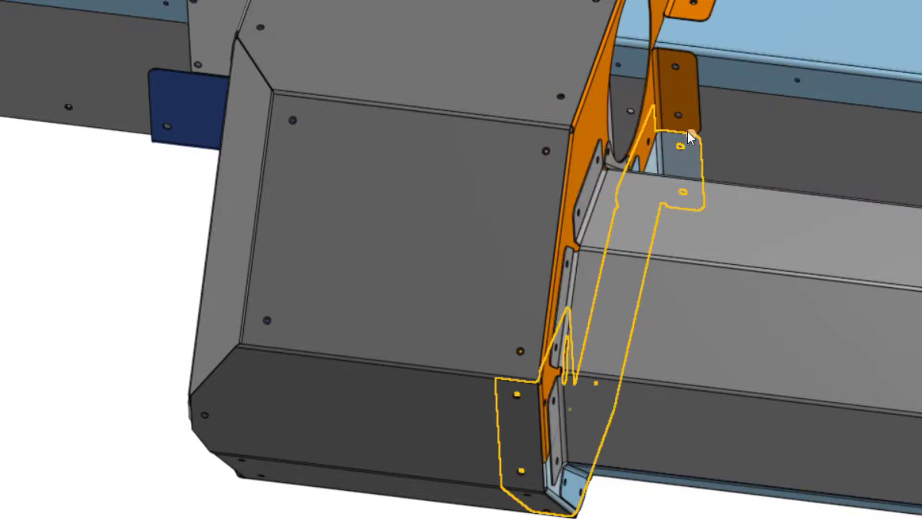
pyautogui.scroll(6, 719, 127)
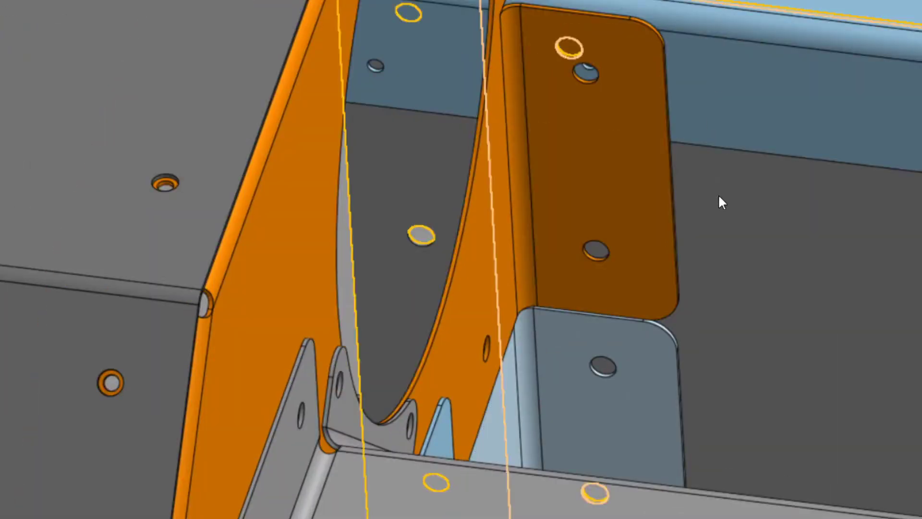
# Step: Inspect the grey duct's two-hole flange tabs and corner reliefs where they meet the housing's orange end plate
pyautogui.moveTo(732, 194)
pyautogui.mouseDown(button='right')
pyautogui.moveTo(738, 169)
pyautogui.moveTo(723, 195)
pyautogui.moveTo(726, 184)
pyautogui.mouseUp(button='right')
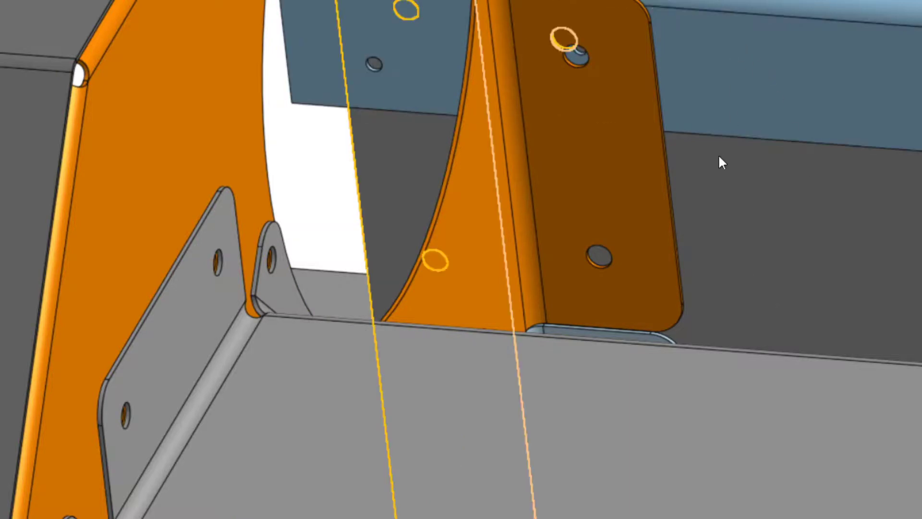
pyautogui.scroll(-3, 719, 155)
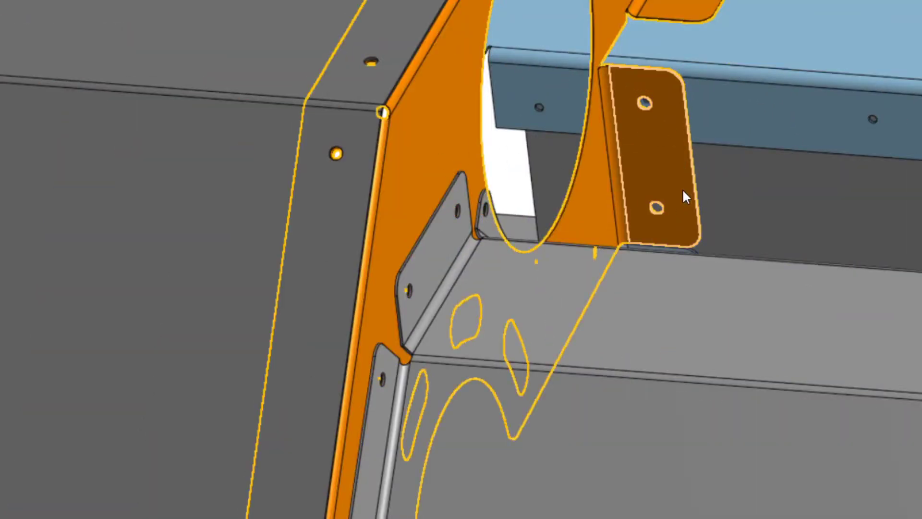
pyautogui.scroll(-2, 795, 96)
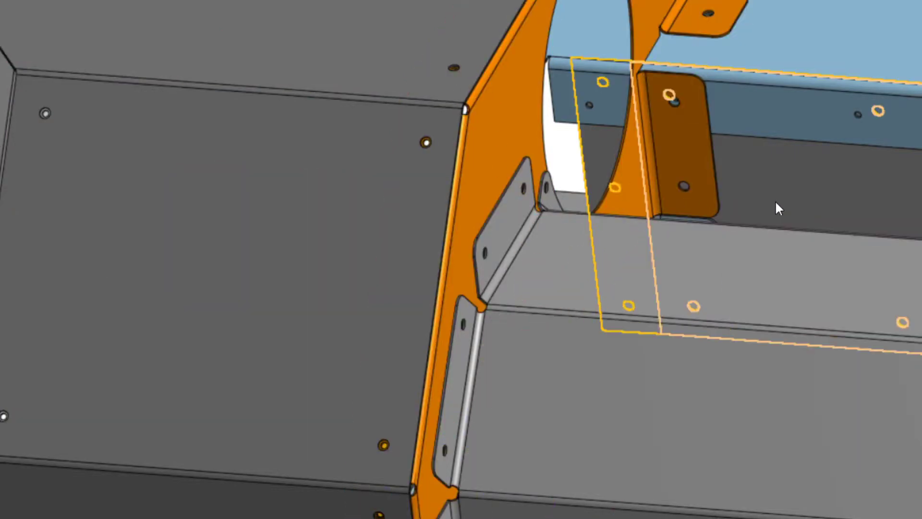
pyautogui.moveTo(706, 335)
pyautogui.mouseDown(button='right')
pyautogui.moveTo(697, 297)
pyautogui.moveTo(689, 361)
pyautogui.moveTo(697, 346)
pyautogui.mouseUp(button='right')
pyautogui.scroll(5, 858, 55)
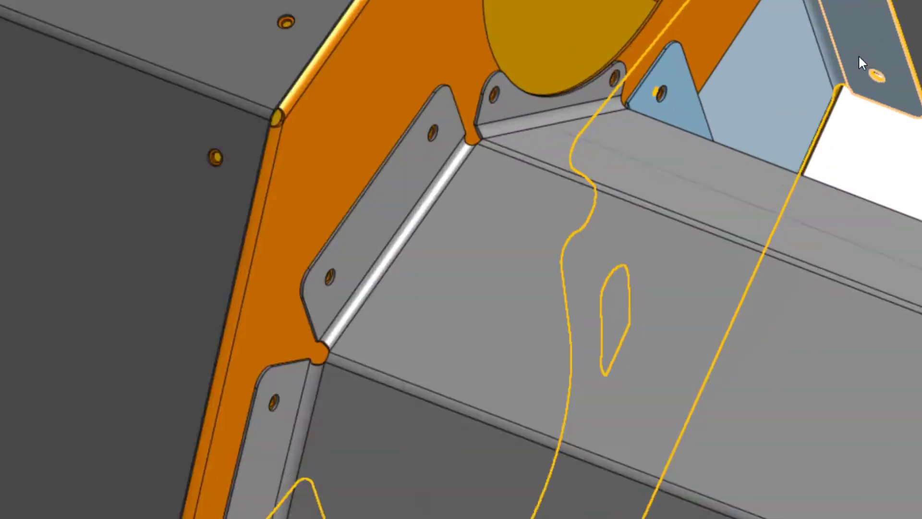
pyautogui.scroll(5, 873, 29)
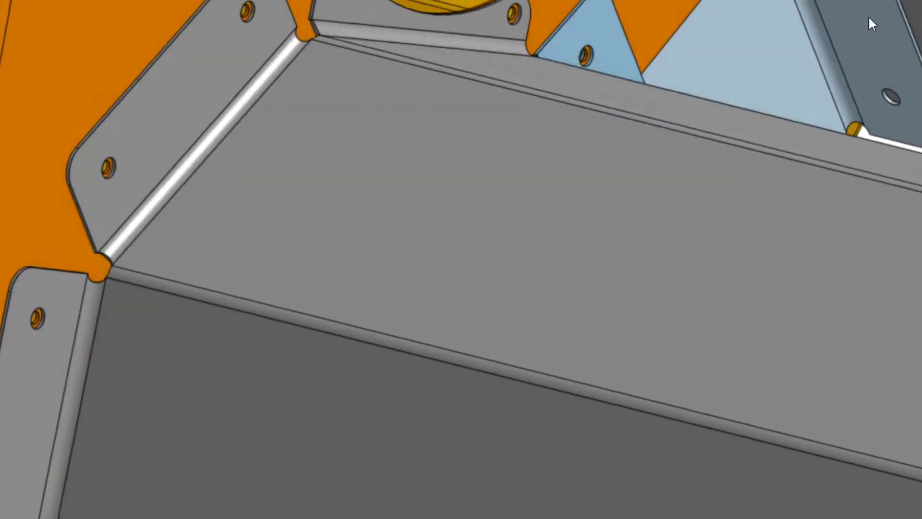
pyautogui.moveTo(868, 15); pyautogui.dragTo(866, 84, button='right')
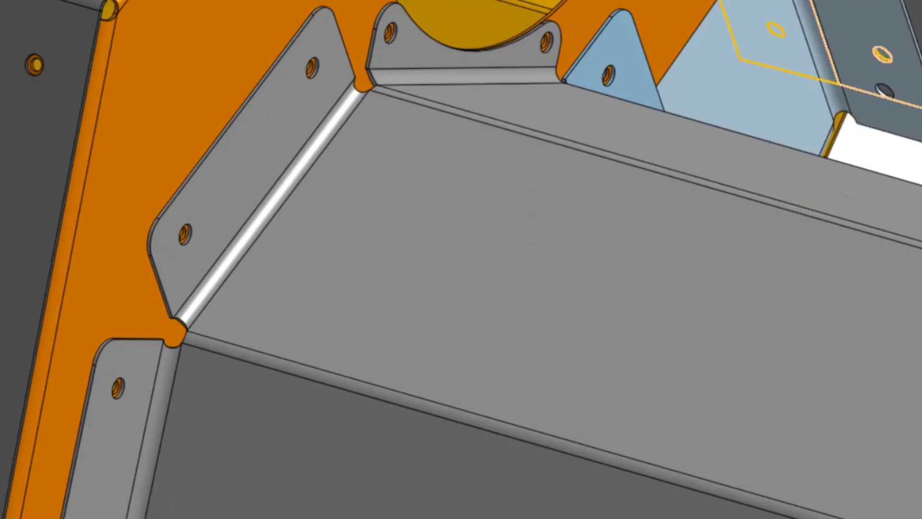
pyautogui.scroll(-2, 907, 29)
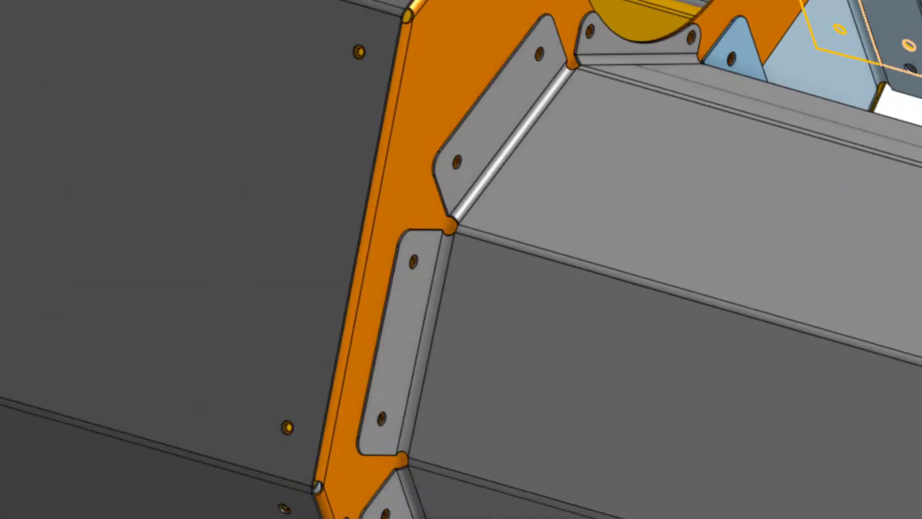
# Step: Examine the long channel's open interior, including the slotted orange and light-blue plates and the adjoining grey panels
pyautogui.moveTo(919, 24); pyautogui.dragTo(884, 151, button='right')
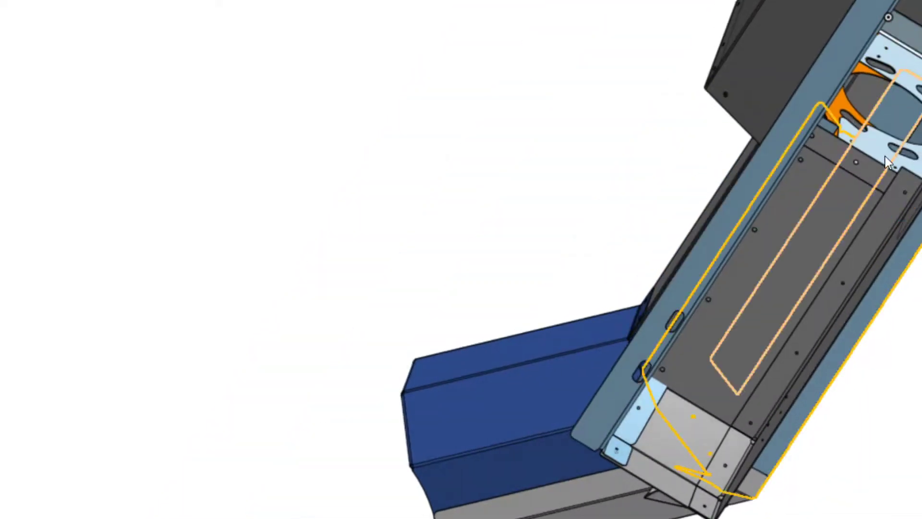
pyautogui.scroll(4, 857, 188)
pyautogui.scroll(4, 898, 121)
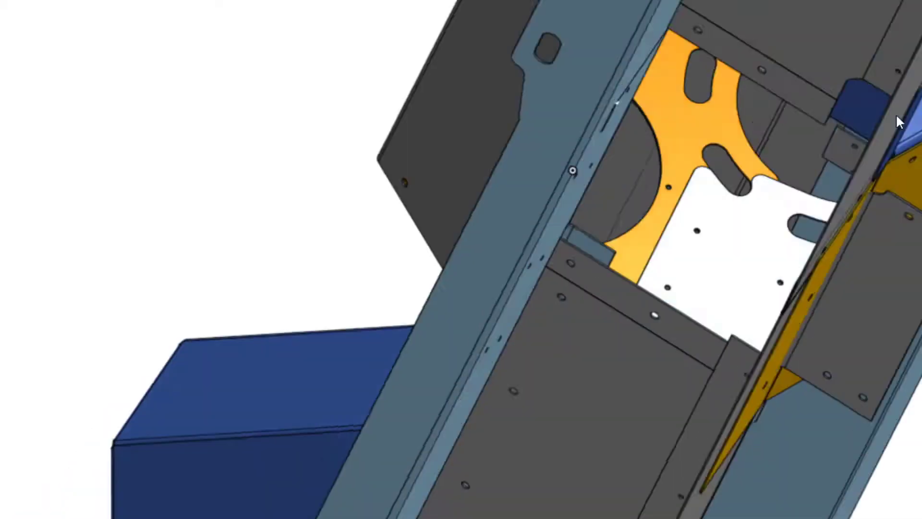
pyautogui.moveTo(896, 115); pyautogui.dragTo(911, 105, button='right')
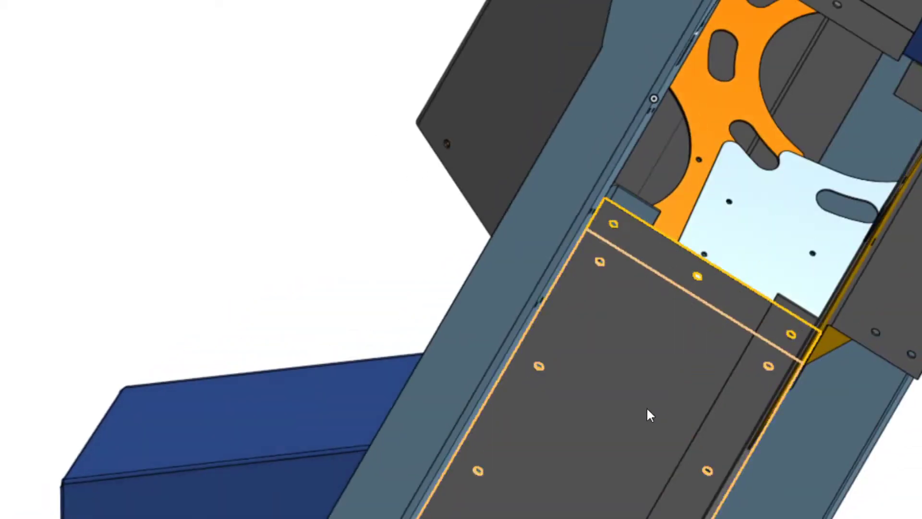
pyautogui.moveTo(649, 369); pyautogui.dragTo(687, 318, button='right')
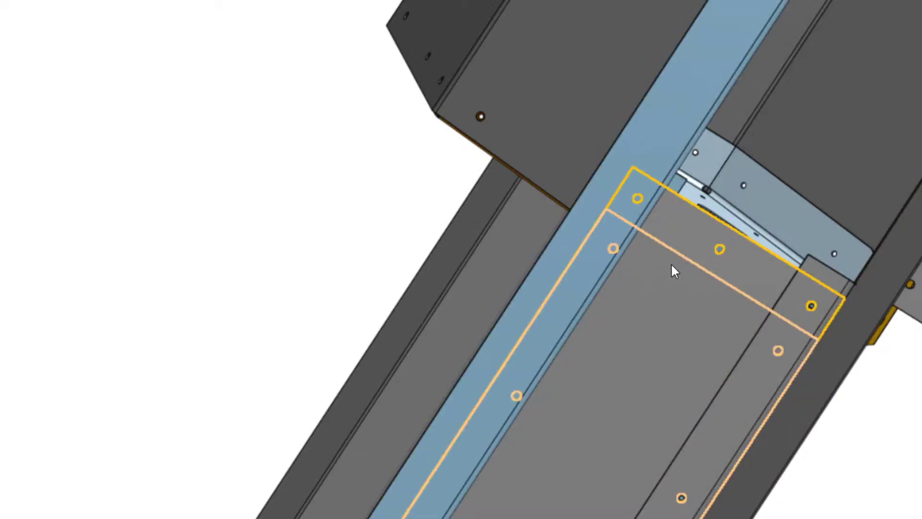
# Step: Inspect the orange end plate's round opening and its folded mounting tabs beside the long channel from the duct side
pyautogui.moveTo(660, 316); pyautogui.dragTo(768, 298, button='right')
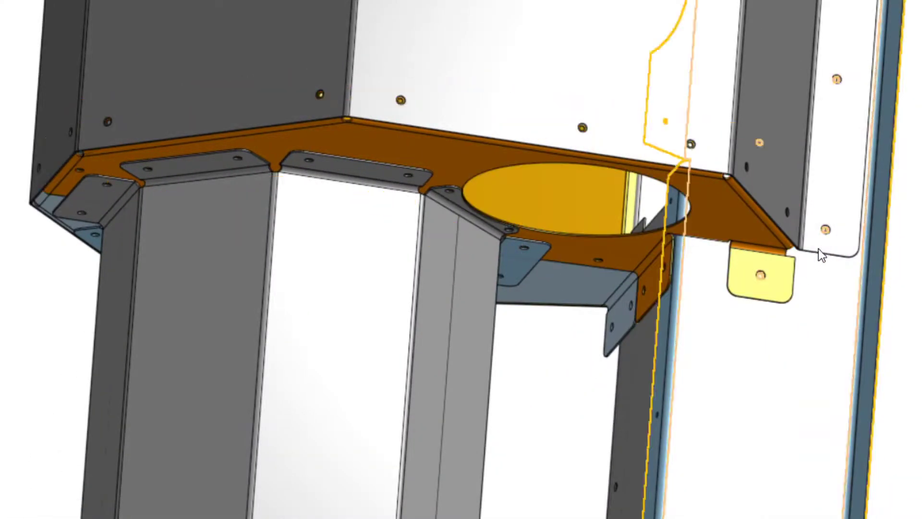
pyautogui.moveTo(817, 233); pyautogui.dragTo(795, 250, button='right')
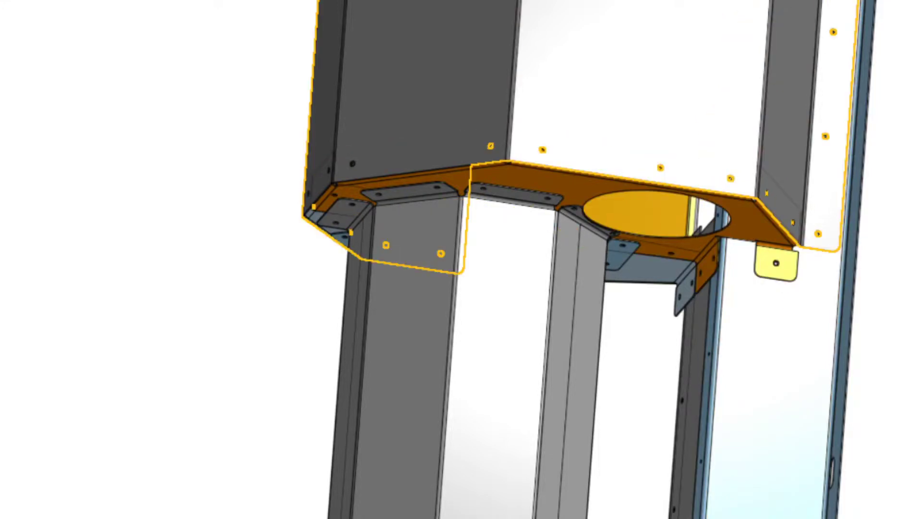
pyautogui.scroll(4, 782, 47)
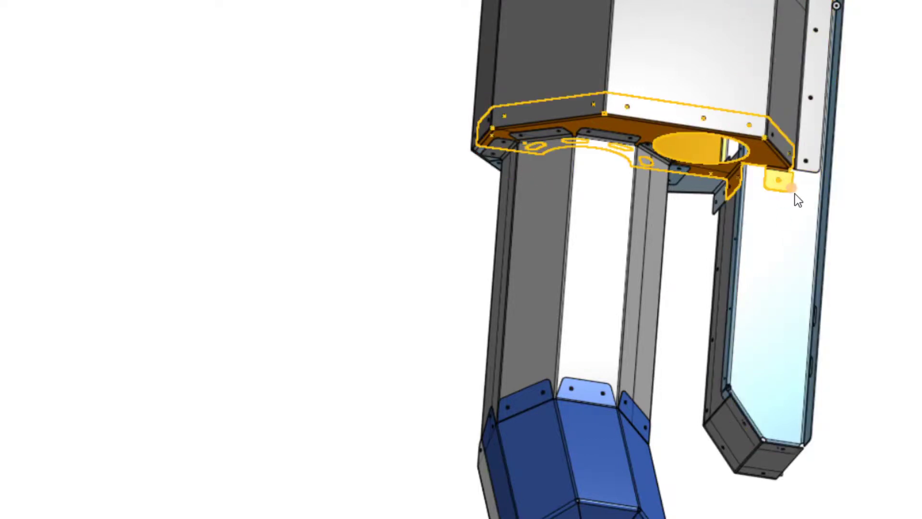
pyautogui.scroll(5, 776, 180)
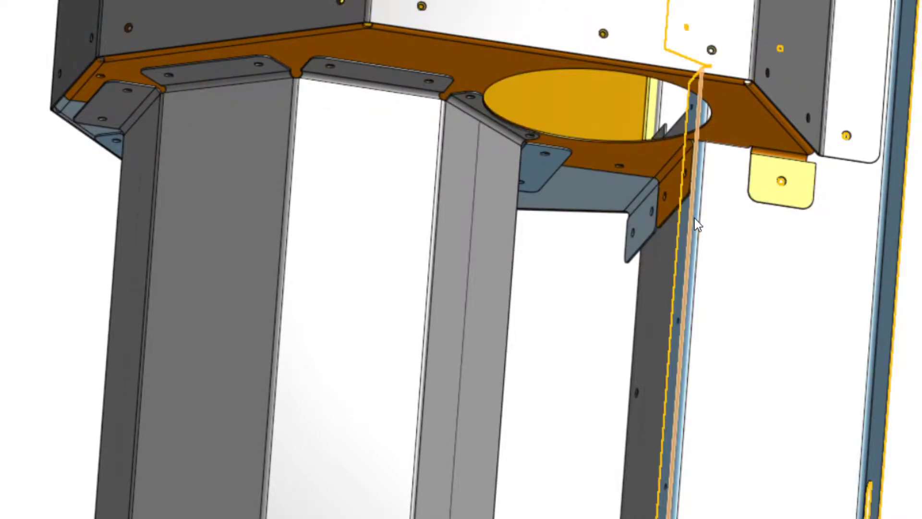
# Step: Examine the housing's underside, including the yellow-brown bottom plate, the four-hole grey strip and the joint with the long channel
pyautogui.scroll(-5, 695, 218)
pyautogui.moveTo(744, 185); pyautogui.dragTo(837, 84, button='middle')
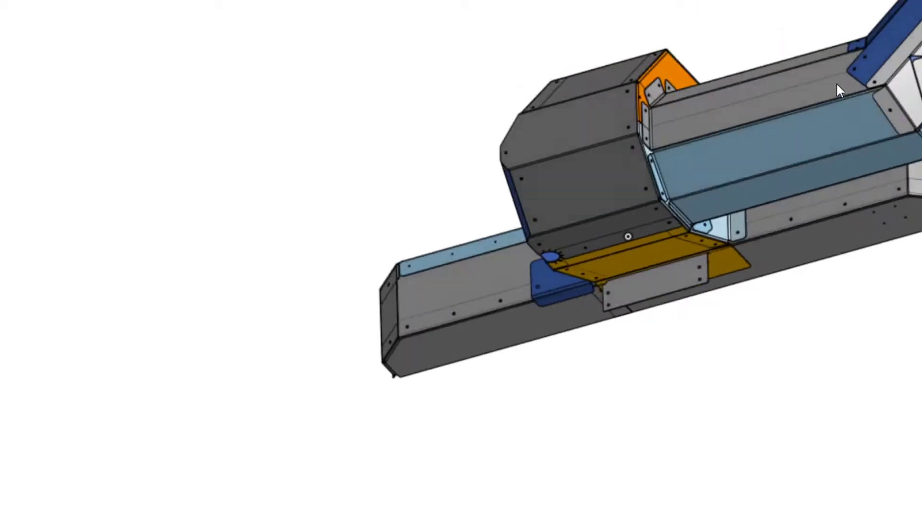
pyautogui.scroll(-5, 441, 163)
pyautogui.scroll(2, 600, 84)
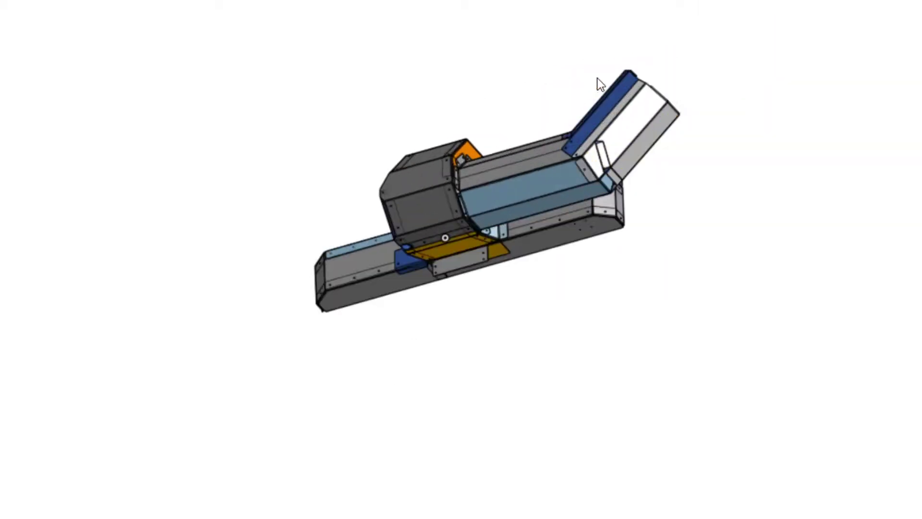
pyautogui.scroll(5, 455, 377)
pyautogui.scroll(3, 548, 192)
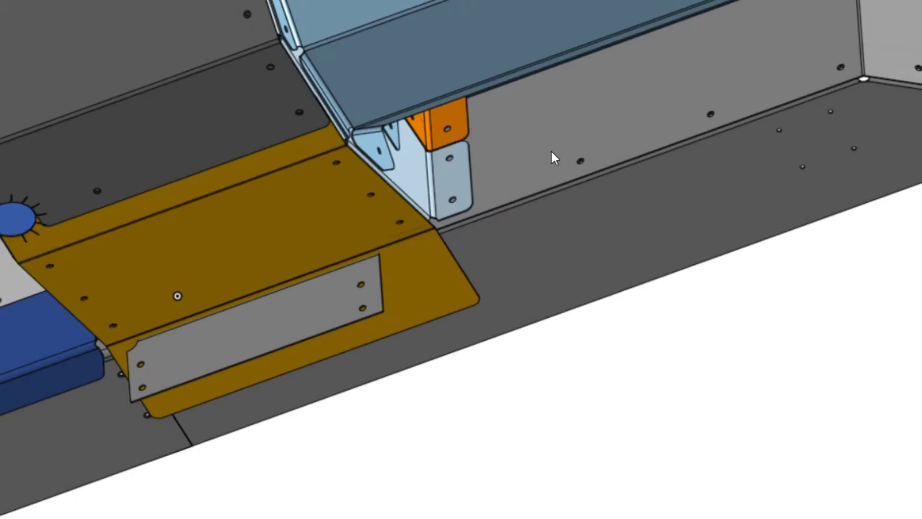
pyautogui.moveTo(551, 151); pyautogui.dragTo(528, 155, button='right')
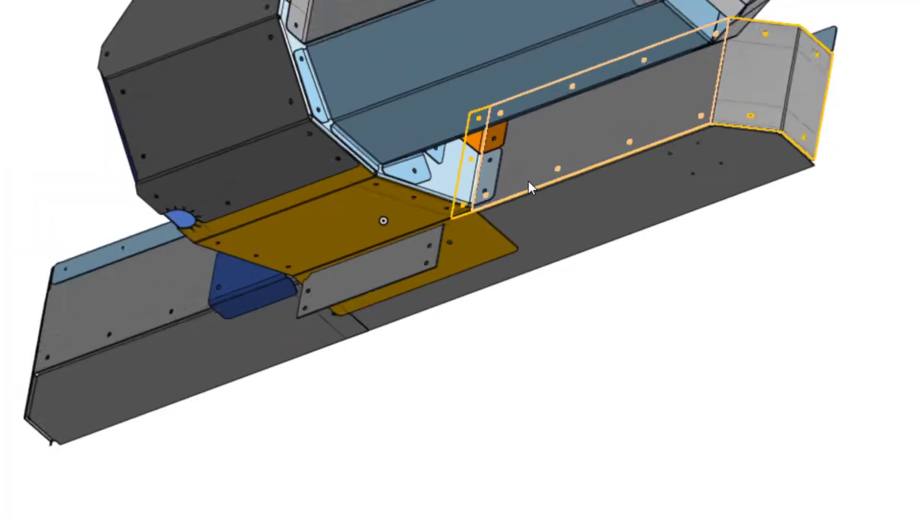
pyautogui.scroll(-3, 529, 180)
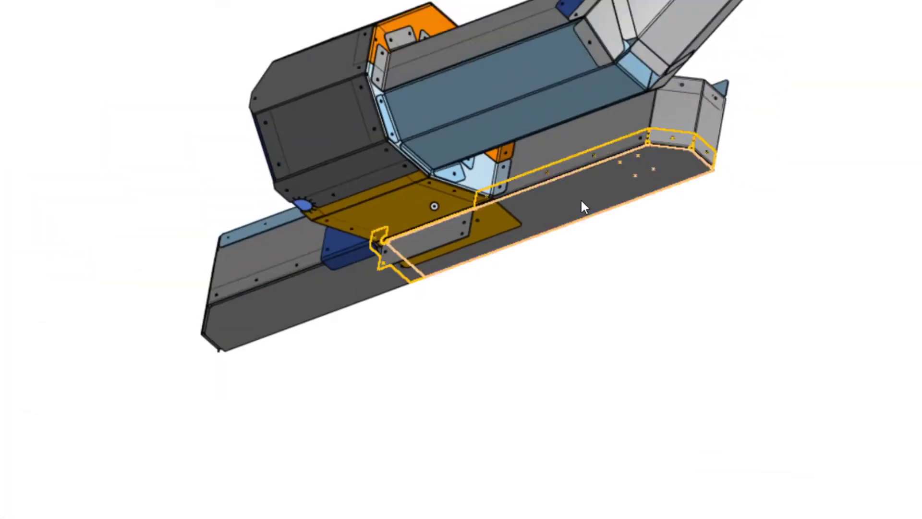
pyautogui.moveTo(581, 198); pyautogui.dragTo(636, 207, button='right')
pyautogui.scroll(-5, 634, 209)
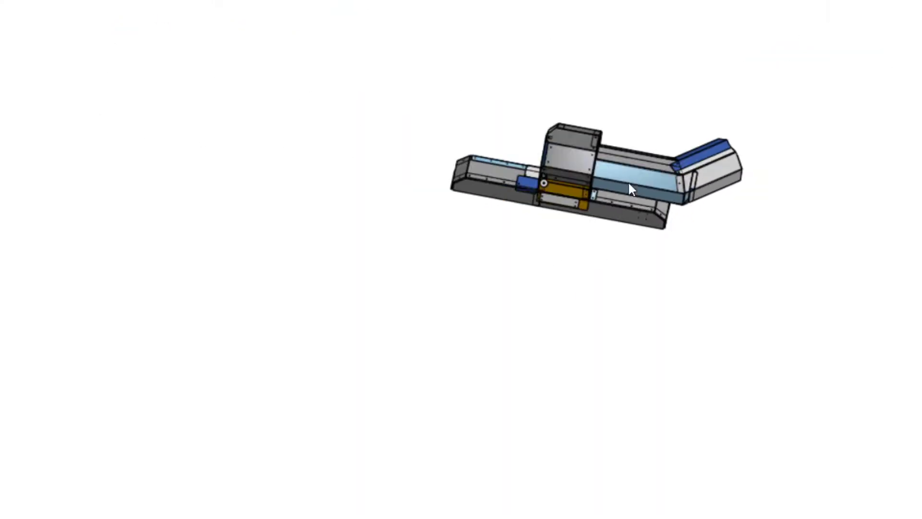
# Step: Inspect the duct's octagonal blue and grey outlet and the housing interior through the end plate's round opening
pyautogui.scroll(4, 652, 138)
pyautogui.moveTo(661, 145); pyautogui.dragTo(597, 139, button='right')
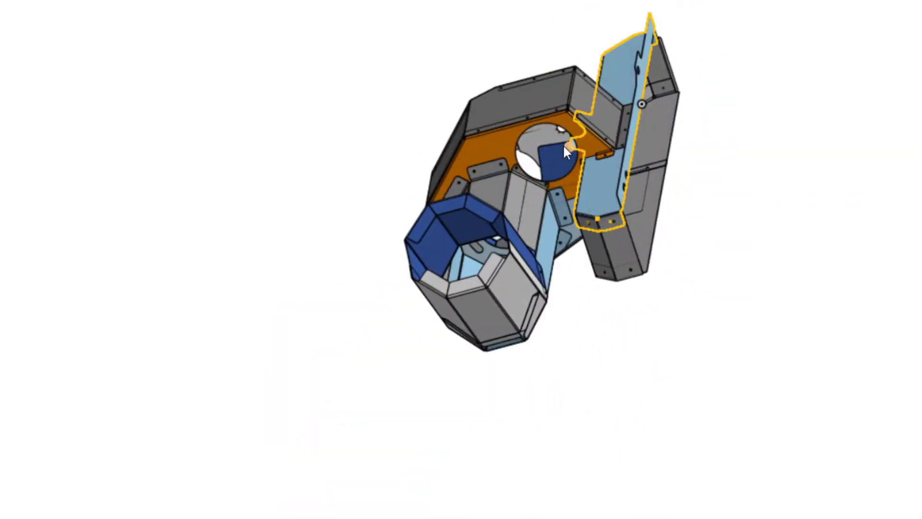
pyautogui.scroll(4, 562, 144)
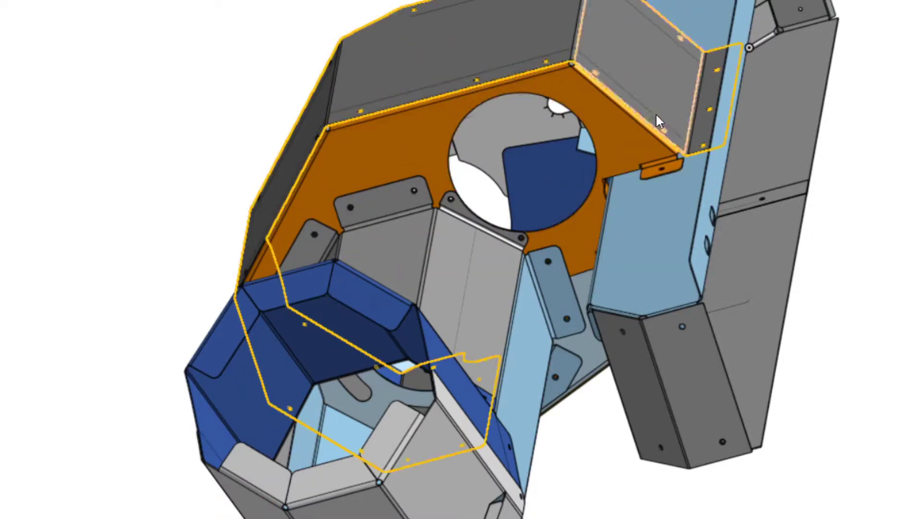
pyautogui.moveTo(551, 139); pyautogui.dragTo(523, 104, button='right')
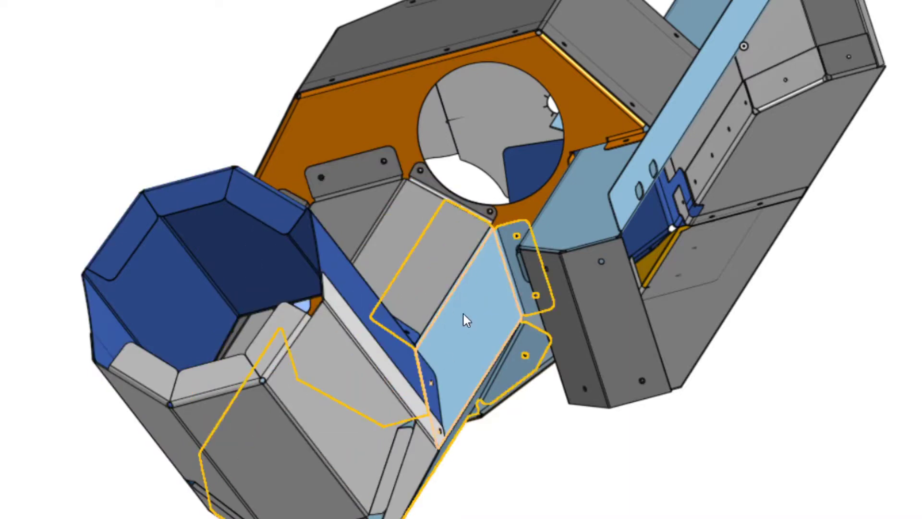
pyautogui.scroll(-5, 397, 374)
pyautogui.moveTo(440, 313)
pyautogui.mouseDown(button='middle')
pyautogui.moveTo(462, 301)
pyautogui.moveTo(454, 301)
pyautogui.mouseUp(button='middle')
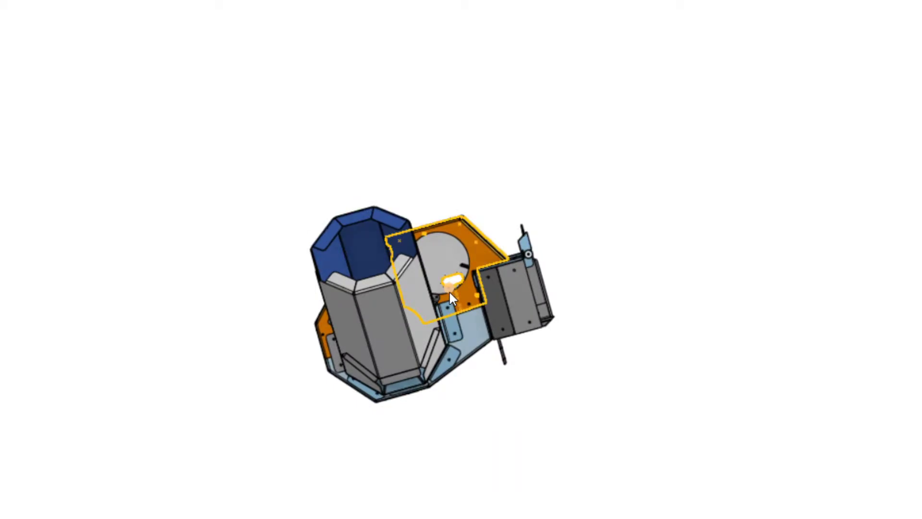
pyautogui.moveTo(458, 269); pyautogui.dragTo(485, 309, button='middle')
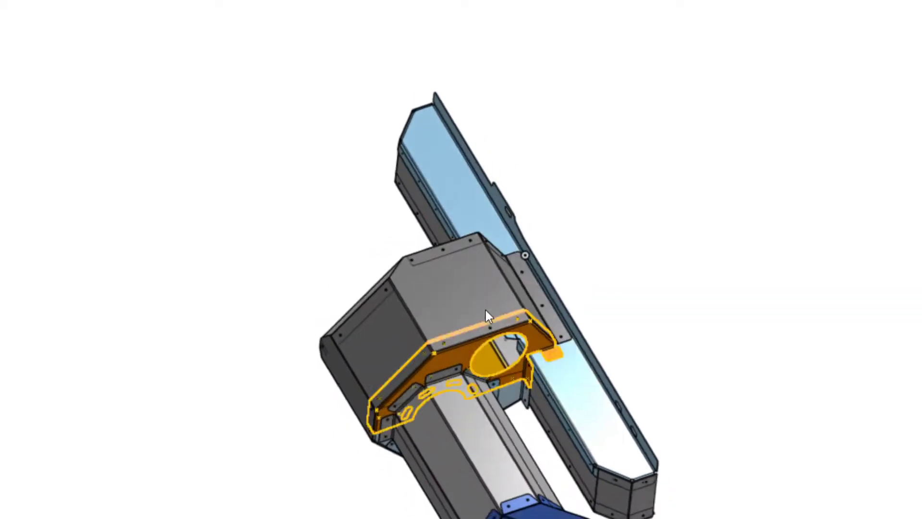
# Step: Compare the tabs joining the straight duct to the orange end plate with those at its blue angled section
pyautogui.scroll(-4, 480, 304)
pyautogui.scroll(9, 500, 369)
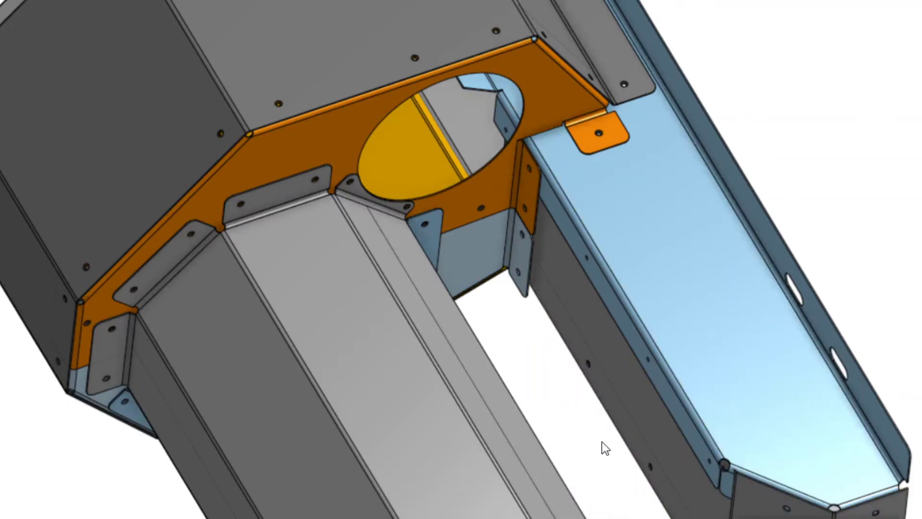
pyautogui.moveTo(579, 413)
pyautogui.mouseDown(button='right')
pyautogui.moveTo(546, 423)
pyautogui.moveTo(578, 418)
pyautogui.moveTo(595, 395)
pyautogui.moveTo(601, 339)
pyautogui.moveTo(620, 348)
pyautogui.moveTo(642, 384)
pyautogui.moveTo(654, 425)
pyautogui.moveTo(625, 360)
pyautogui.moveTo(628, 330)
pyautogui.moveTo(508, 362)
pyautogui.moveTo(559, 322)
pyautogui.moveTo(602, 332)
pyautogui.moveTo(640, 362)
pyautogui.moveTo(700, 377)
pyautogui.moveTo(643, 410)
pyautogui.moveTo(630, 451)
pyautogui.moveTo(610, 453)
pyautogui.moveTo(596, 408)
pyautogui.moveTo(570, 379)
pyautogui.moveTo(621, 408)
pyautogui.moveTo(628, 391)
pyautogui.moveTo(599, 388)
pyautogui.moveTo(593, 402)
pyautogui.moveTo(595, 379)
pyautogui.moveTo(590, 403)
pyautogui.moveTo(603, 403)
pyautogui.moveTo(605, 387)
pyautogui.moveTo(583, 382)
pyautogui.moveTo(556, 403)
pyautogui.moveTo(582, 401)
pyautogui.mouseUp(button='right')
pyautogui.scroll(-2, 597, 406)
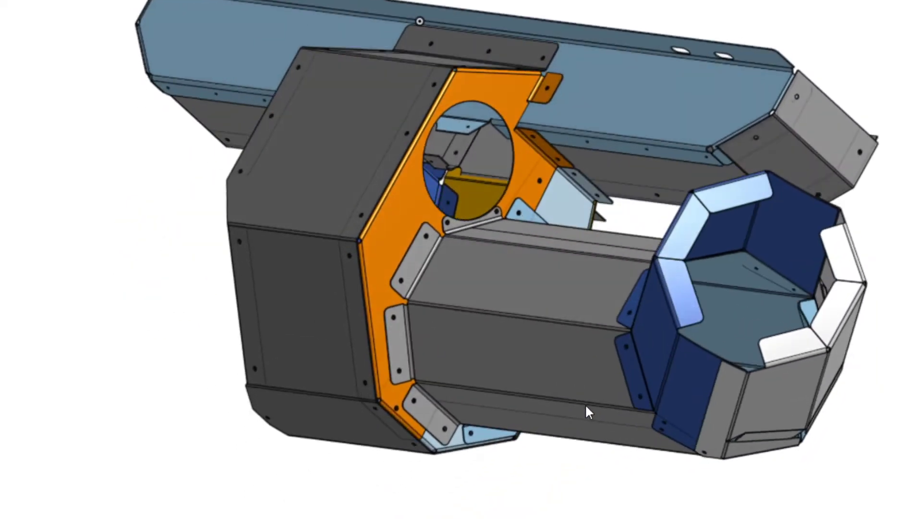
pyautogui.moveTo(594, 367)
pyautogui.mouseDown(button='right')
pyautogui.moveTo(597, 356)
pyautogui.moveTo(596, 368)
pyautogui.mouseUp(button='right')
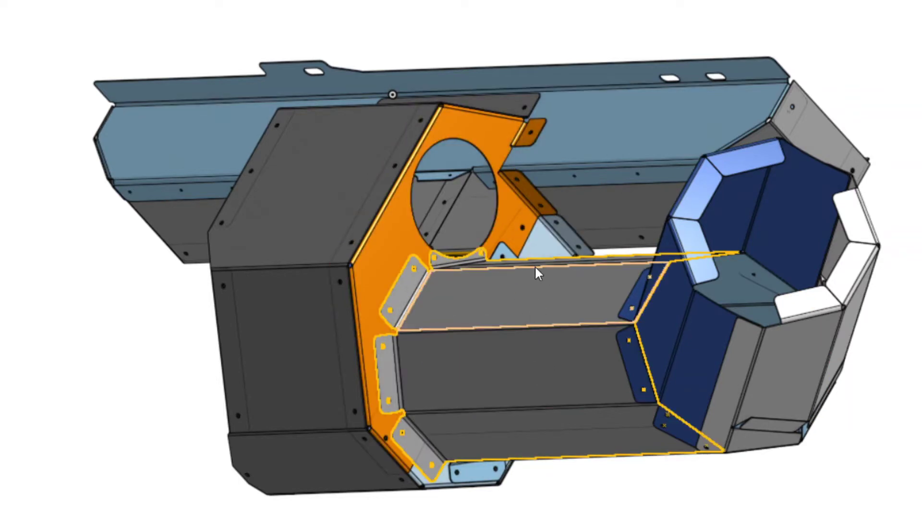
# Step: Review the housing's outer grey panels and the long channel's slotted flange from the side of the assembly
pyautogui.moveTo(495, 284); pyautogui.dragTo(552, 224, button='right')
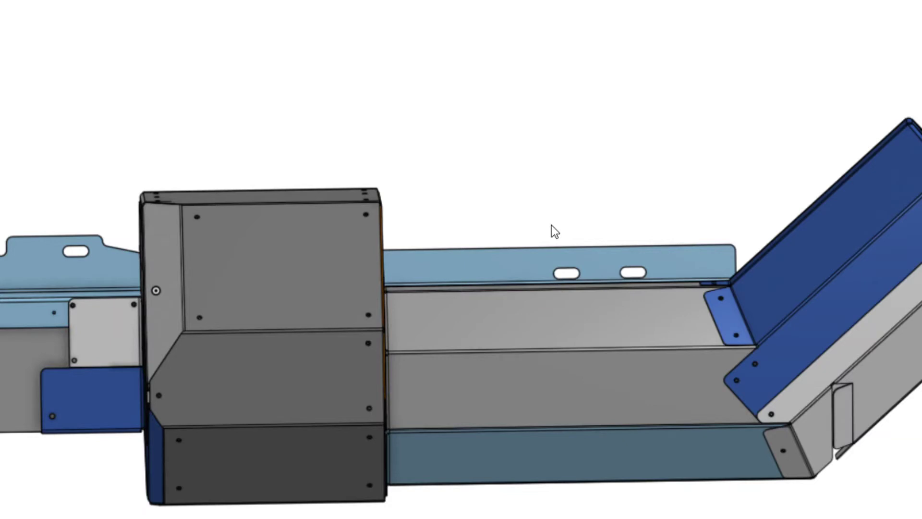
pyautogui.moveTo(549, 226); pyautogui.dragTo(566, 238, button='right')
pyautogui.scroll(-5, 566, 231)
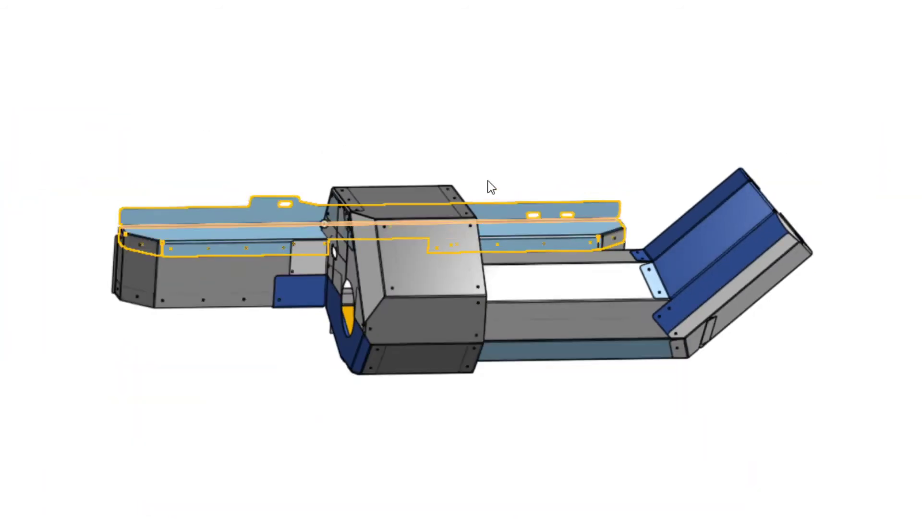
pyautogui.scroll(3, 499, 202)
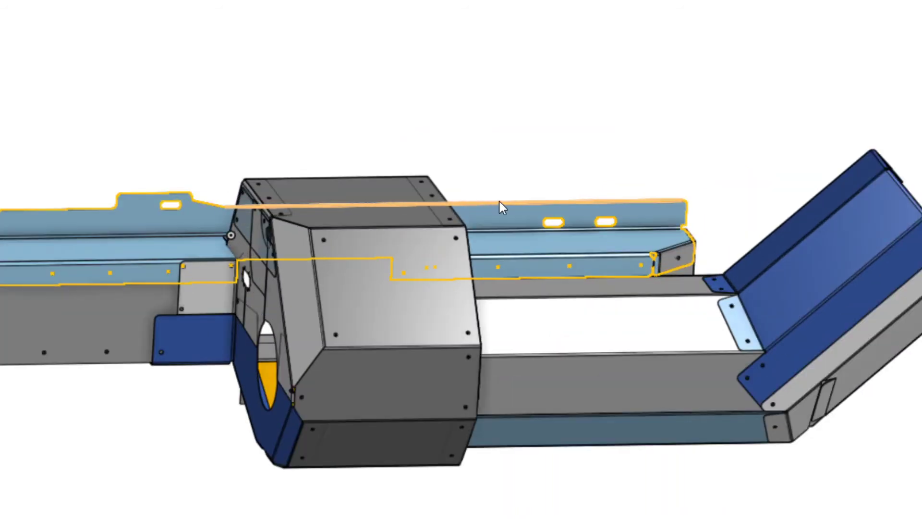